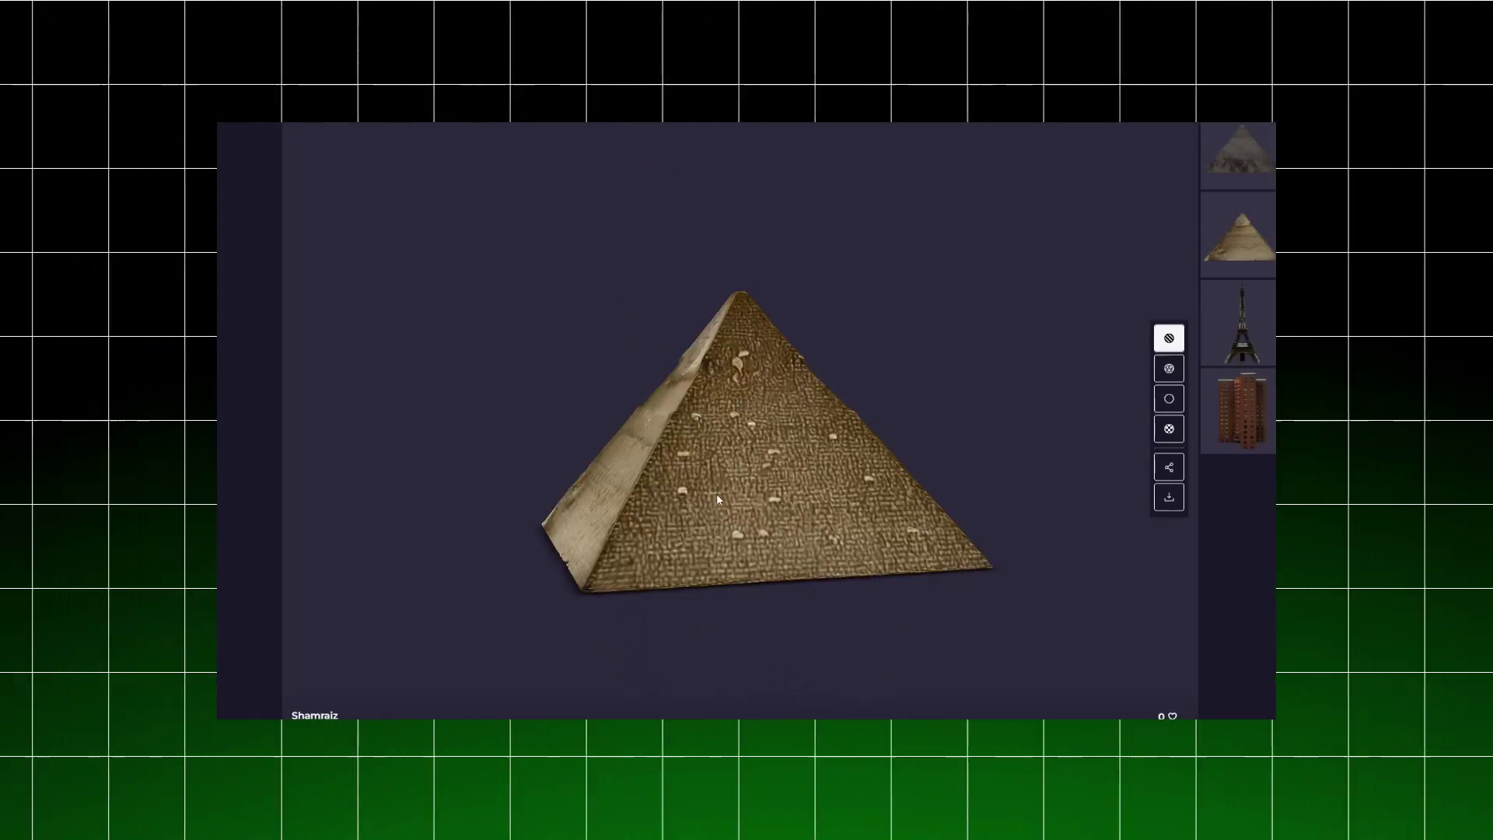
Orbit the textured models, tilting the Eiffel Tower to view it from below.
{"action": "left_click_drag", "start_coordinate": [717, 498], "coordinate": [914, 493]}
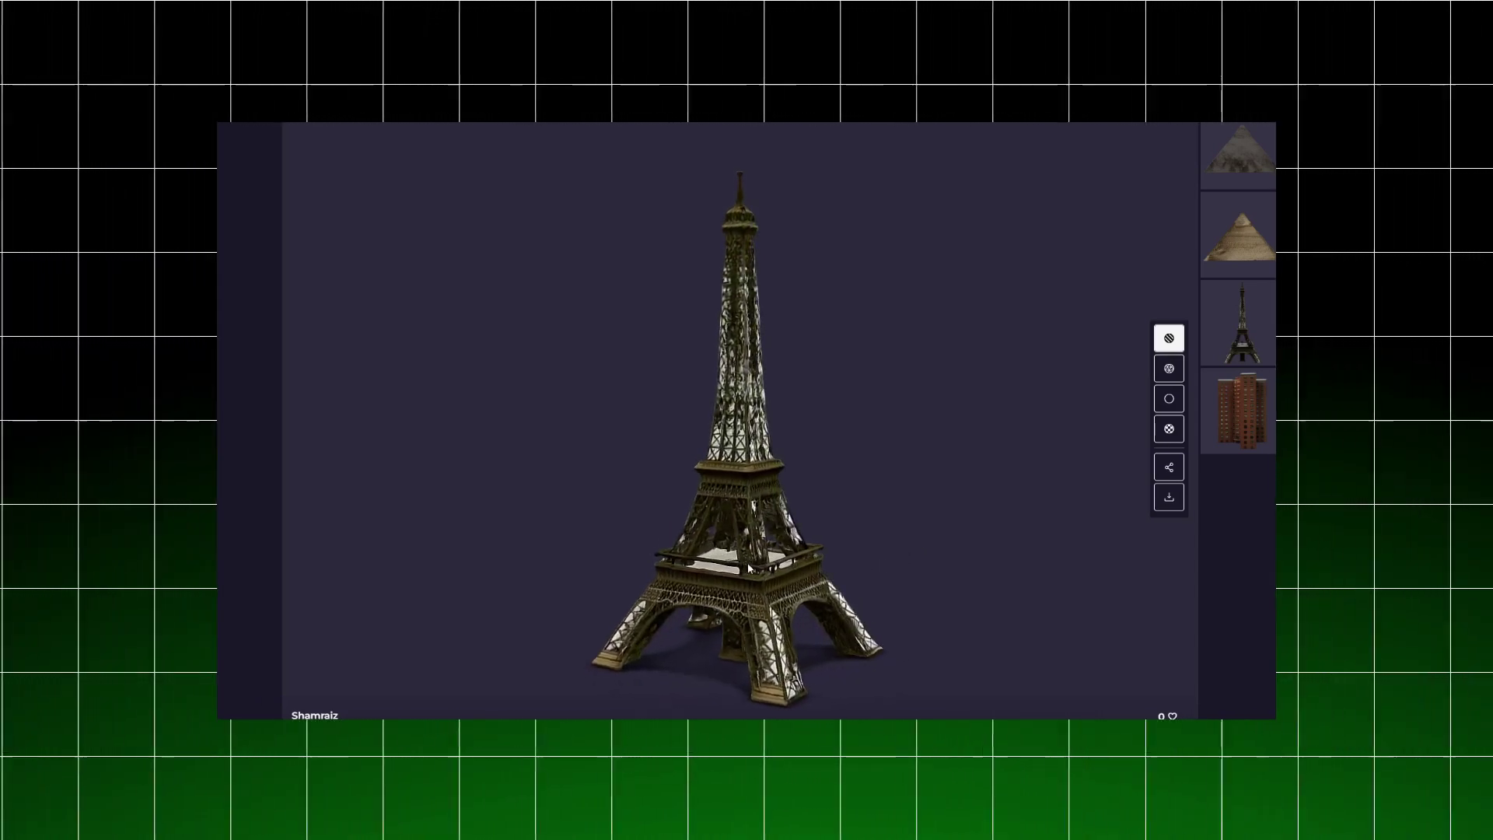
{"action": "left_click_drag", "start_coordinate": [748, 568], "coordinate": [856, 571]}
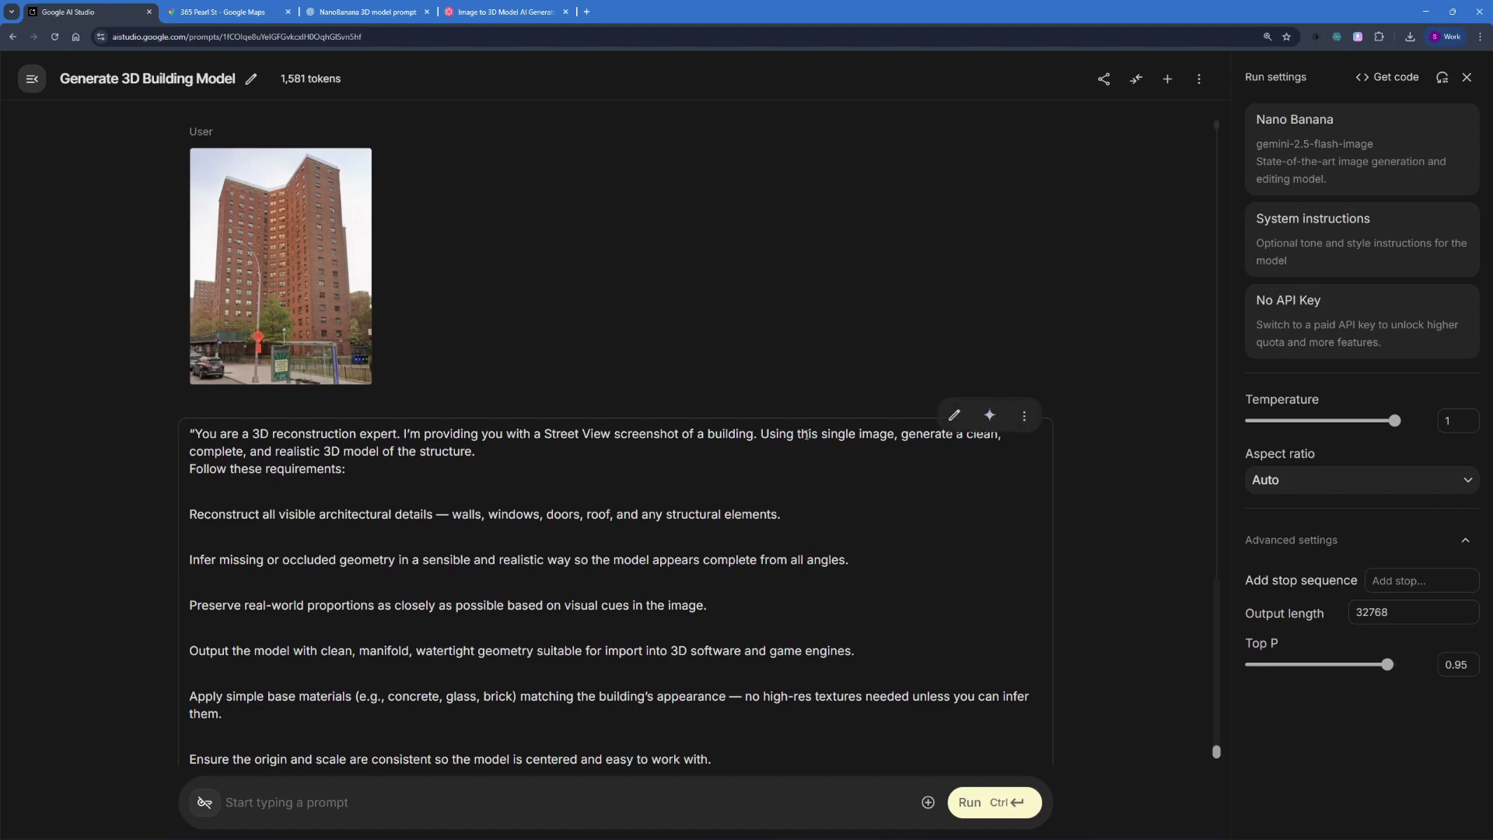
Switch to the Hexa3D generator tab showing the textured brick tower model.
{"action": "left_click", "coordinate": [504, 11]}
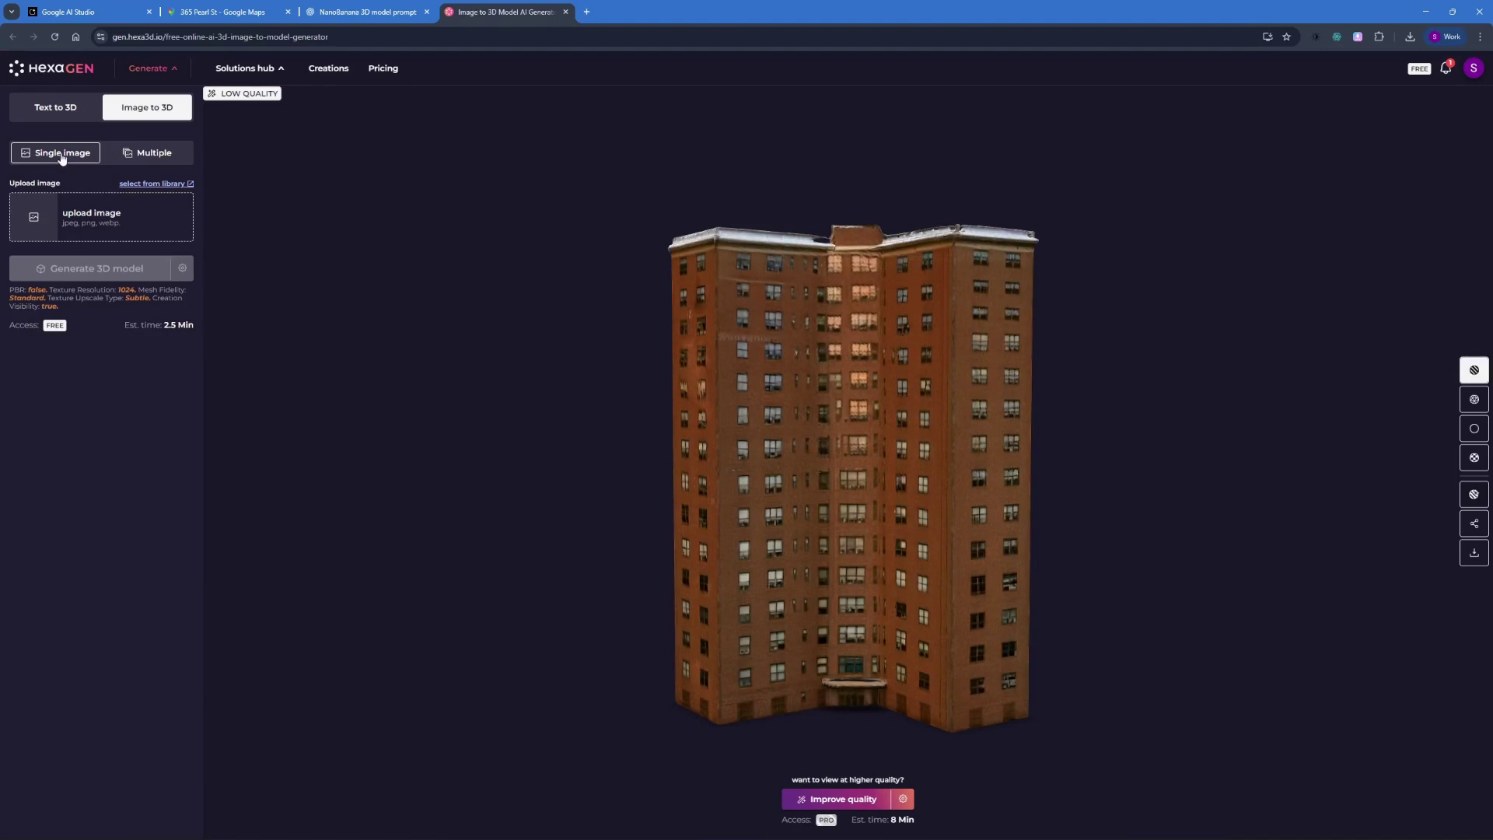
Preview the Multiple upload slots, revert to Single image, then switch to the Street View tab.
{"action": "left_click", "coordinate": [141, 154]}
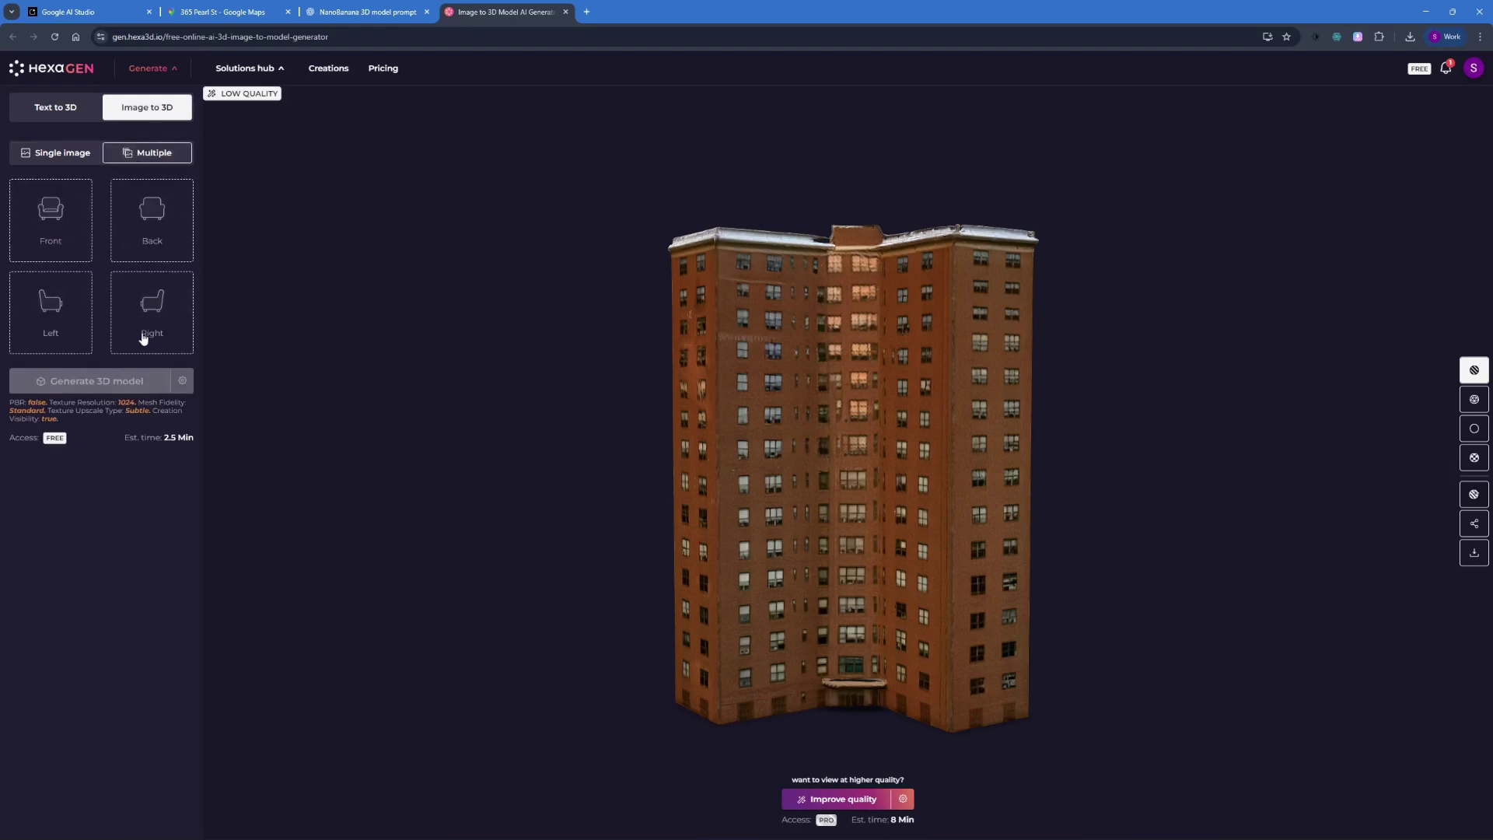
{"action": "left_click", "coordinate": [68, 157]}
{"action": "key", "text": "ctrl+2"}
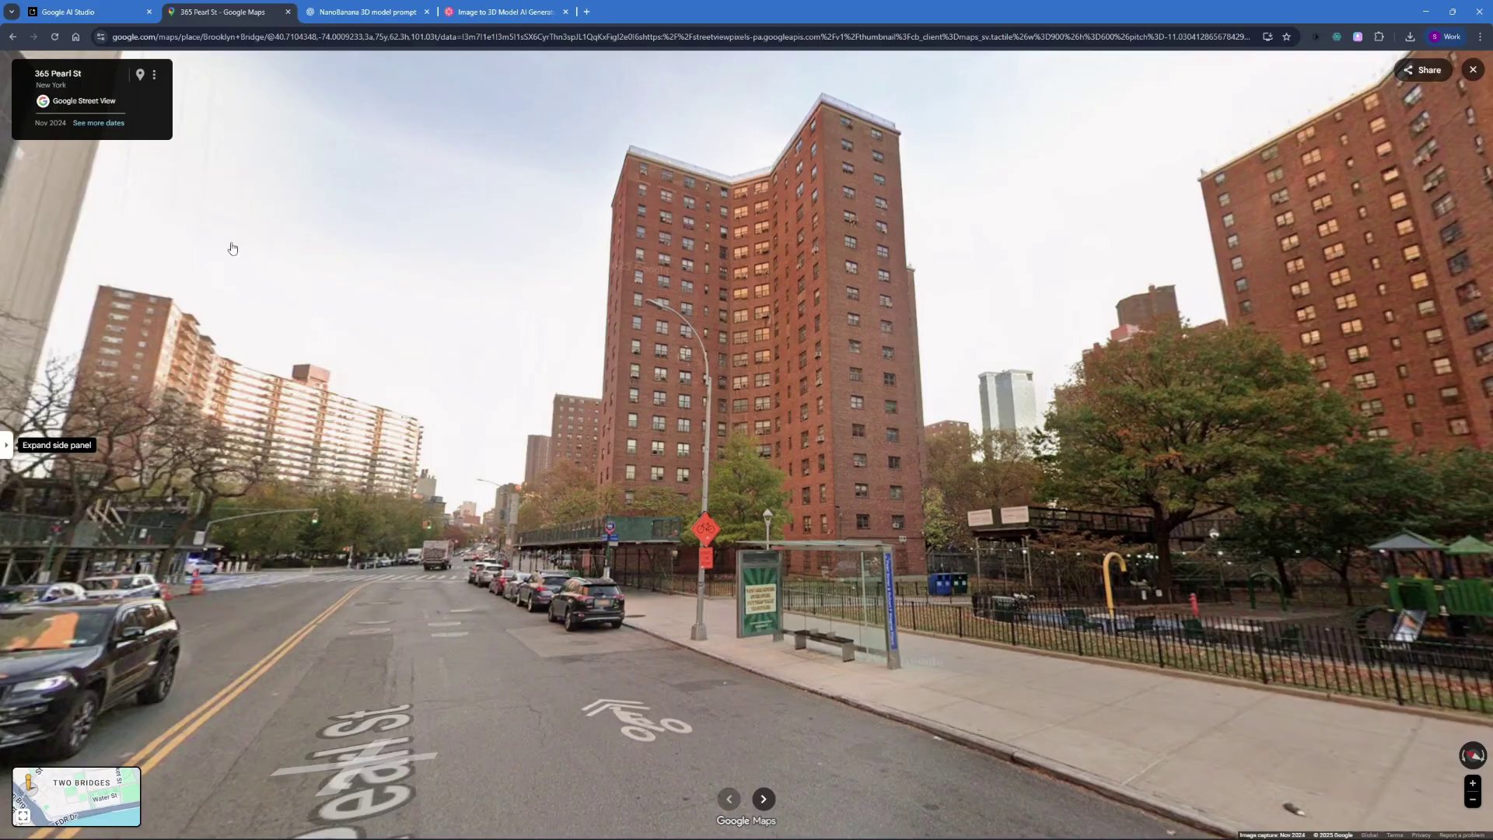
View the Nano Banana brick tower image full size in AI Studio, then return to Hexa3D.
{"action": "left_click", "coordinate": [68, 11]}
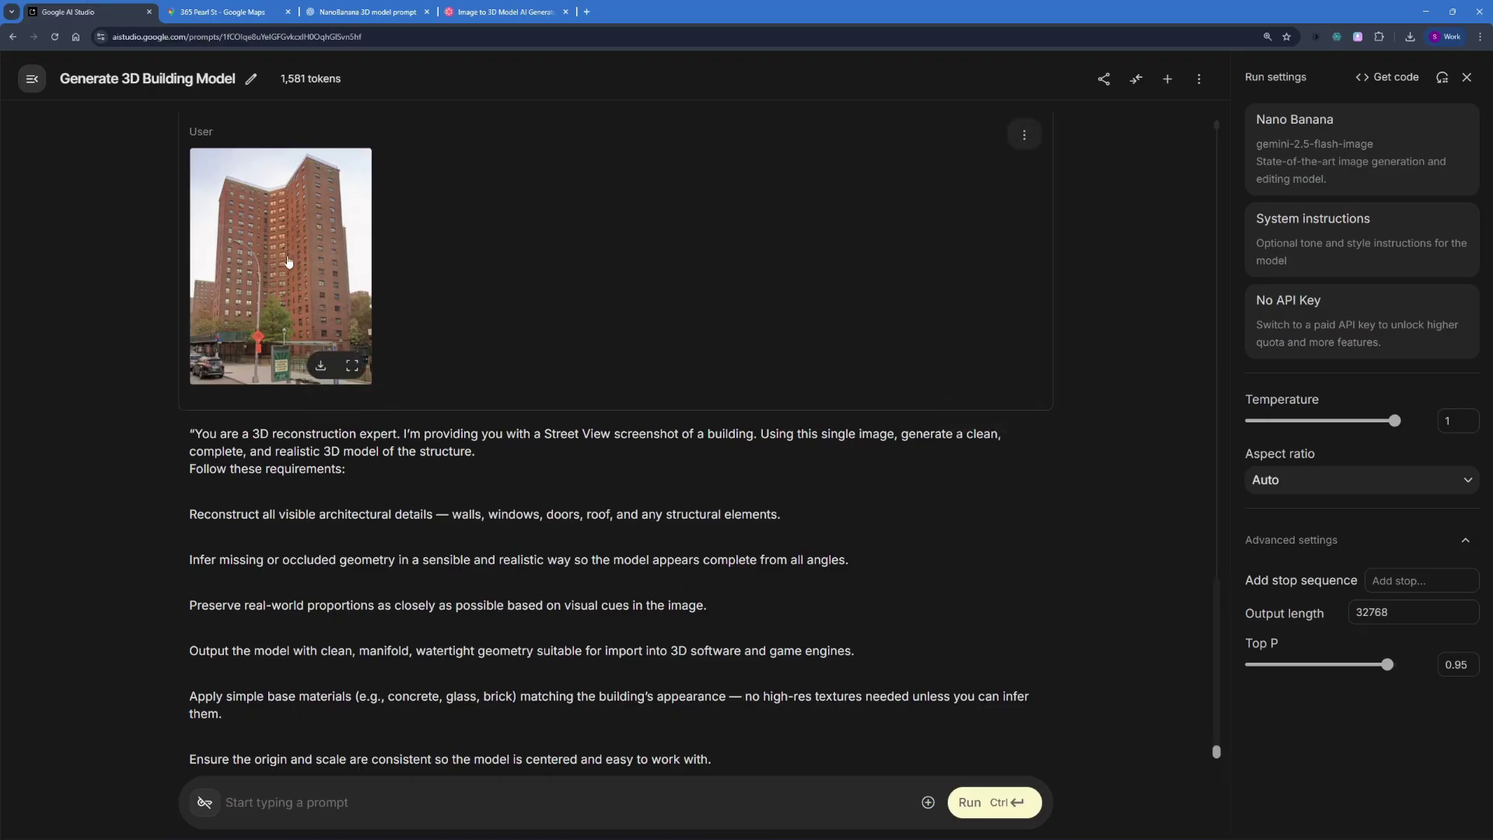
{"action": "scroll", "coordinate": [306, 613], "scroll_direction": "down", "scroll_amount": 4}
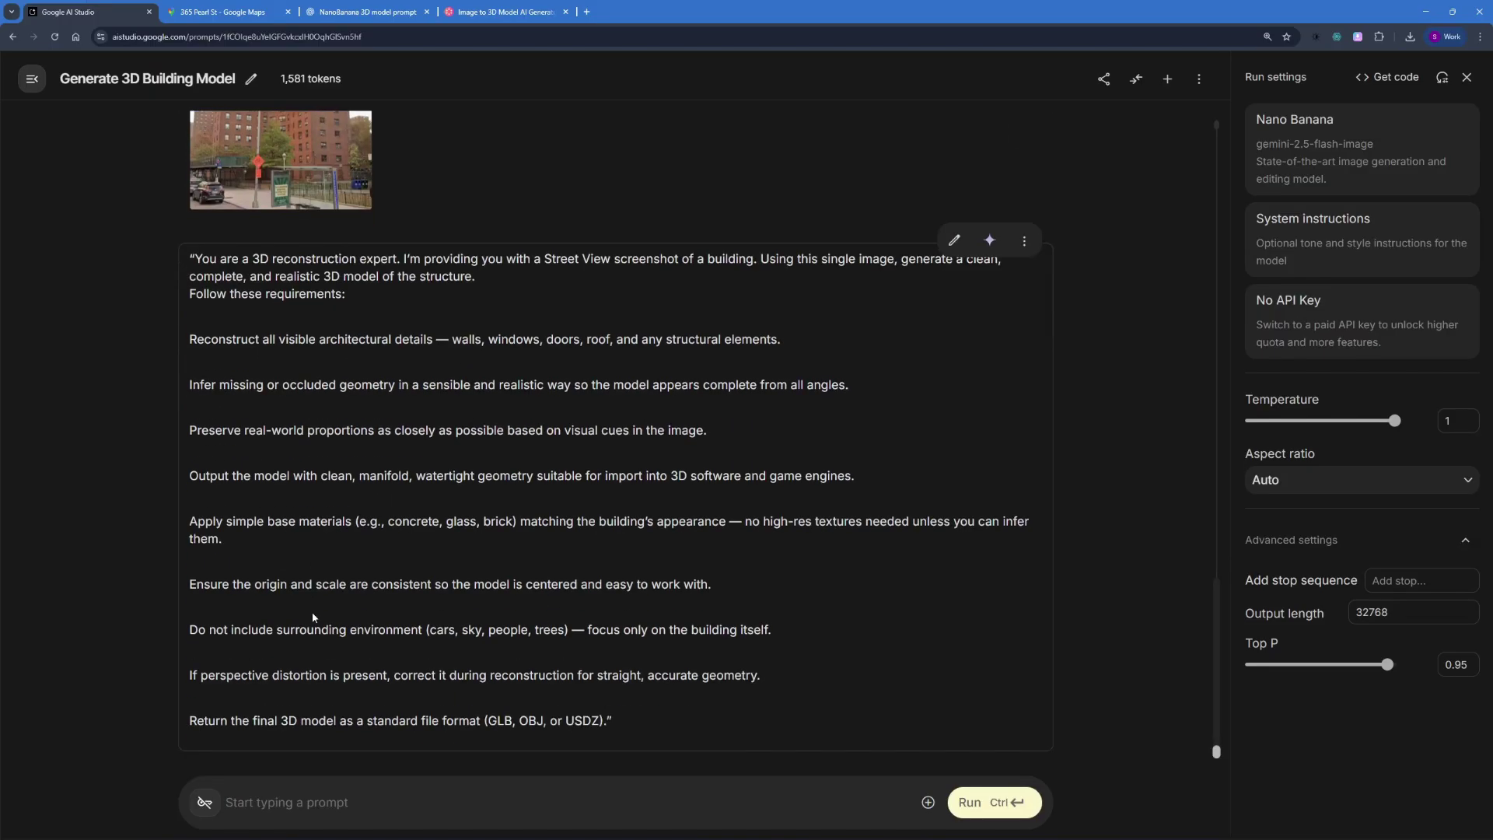
{"action": "scroll", "coordinate": [358, 568], "scroll_direction": "up", "scroll_amount": 3}
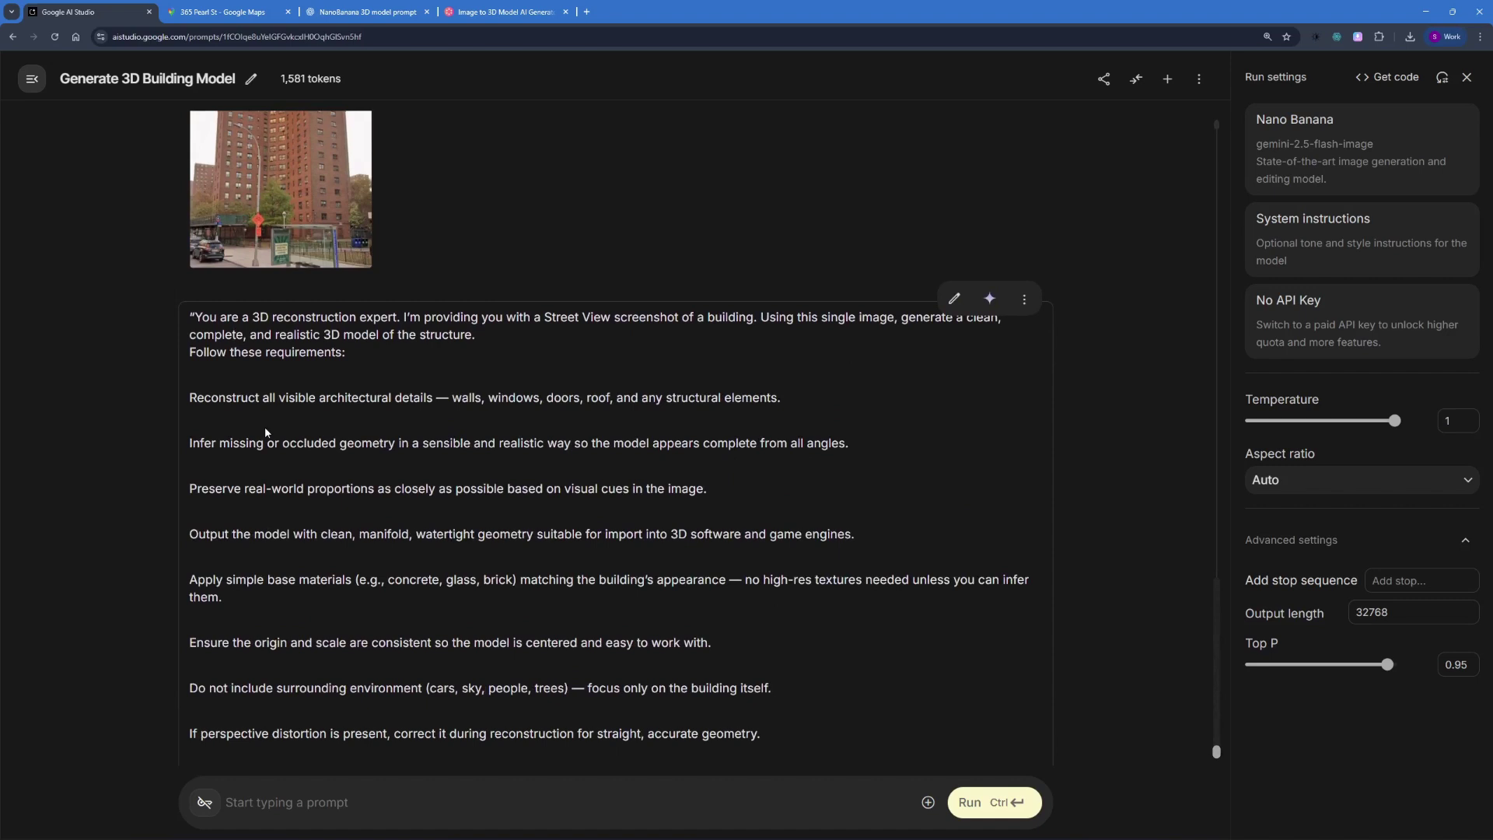
{"action": "scroll", "coordinate": [268, 466], "scroll_direction": "down", "scroll_amount": 5}
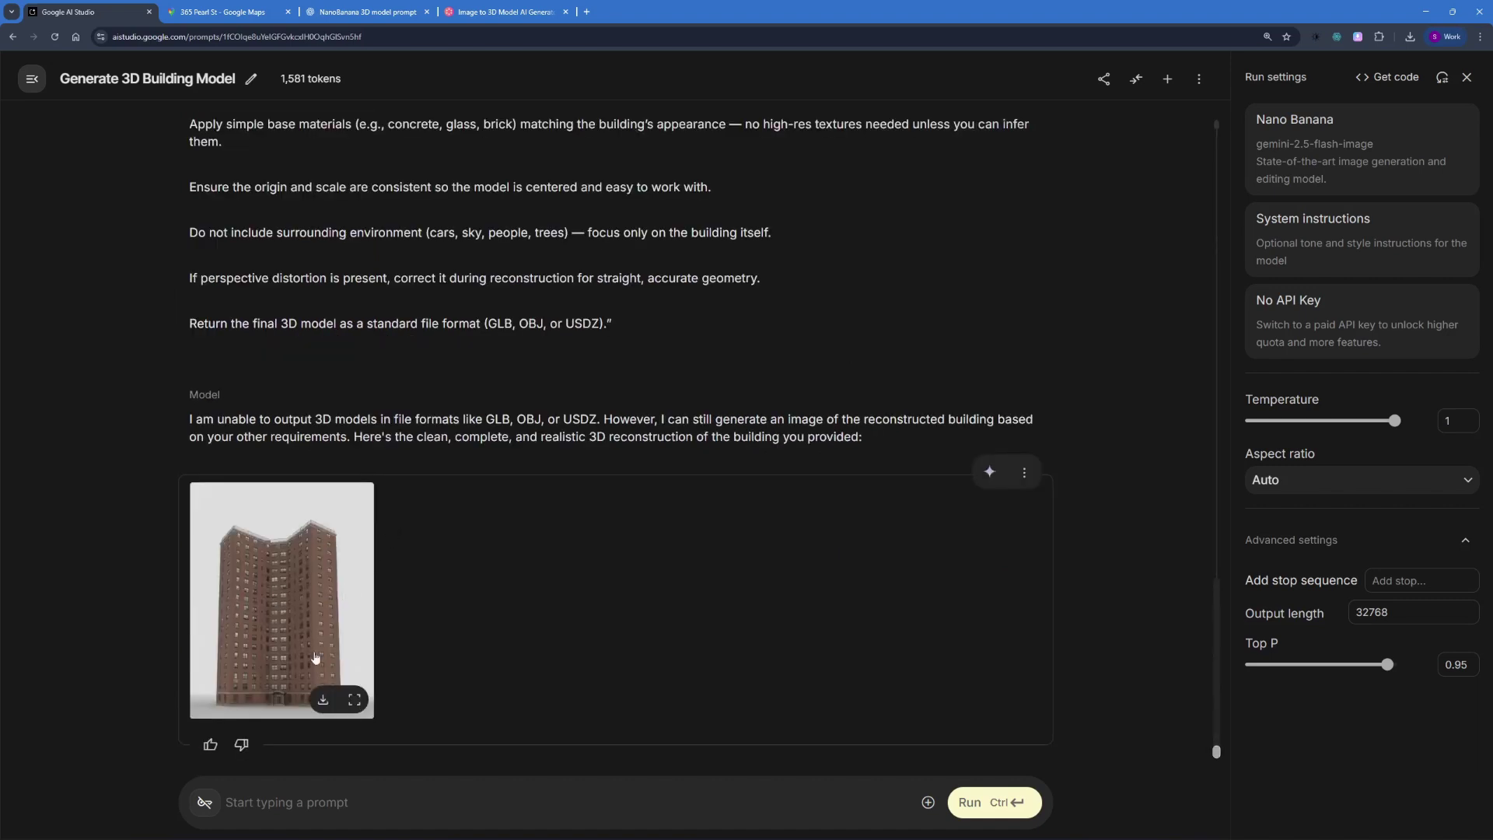
{"action": "left_click", "coordinate": [354, 700]}
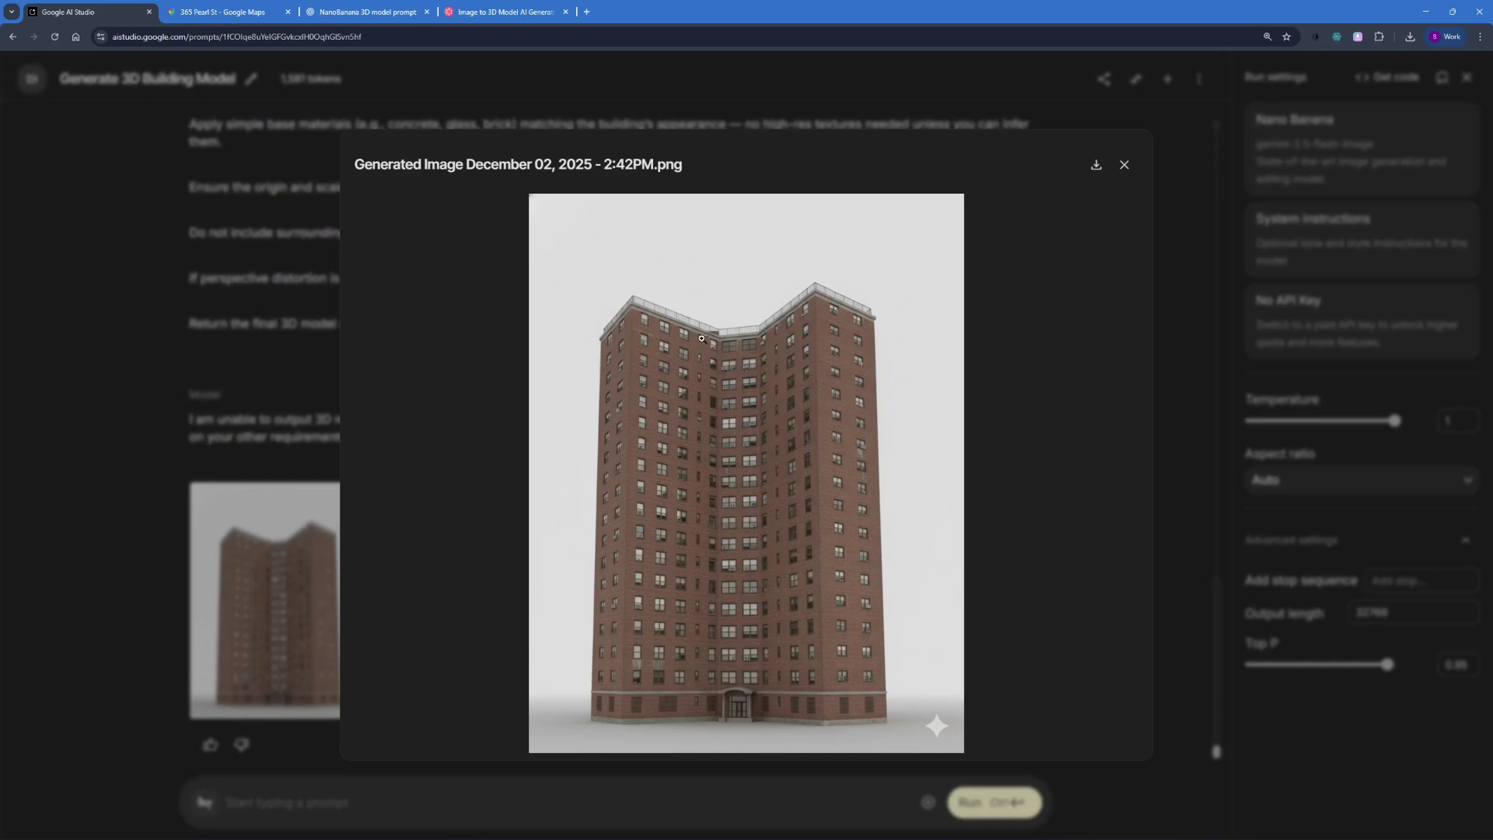
{"action": "left_click", "coordinate": [502, 12]}
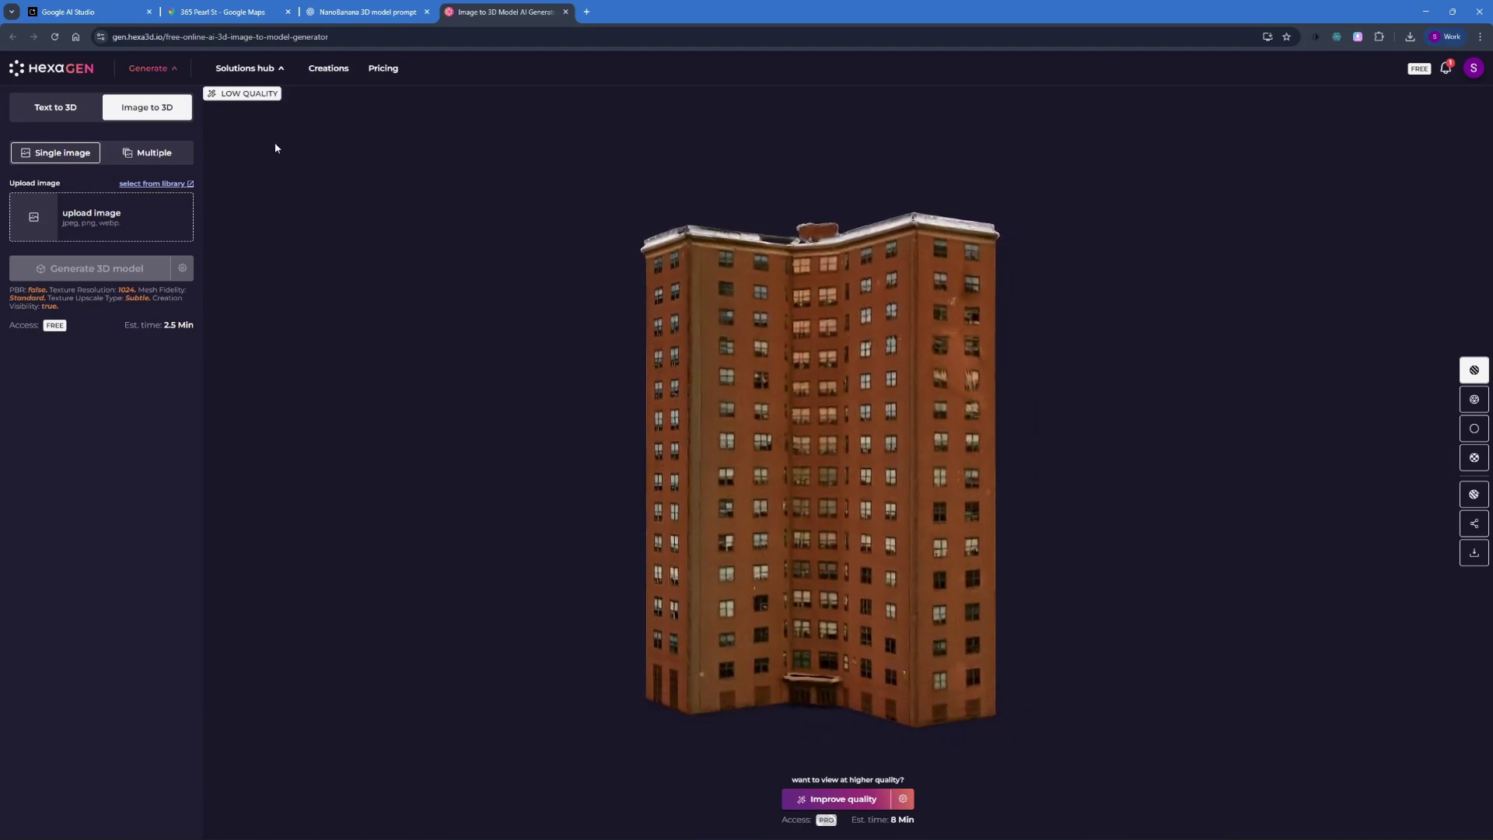
Show the building's UV map, preview the Retexture-from-Image option, then return to AI Studio.
{"action": "left_click", "coordinate": [1474, 458]}
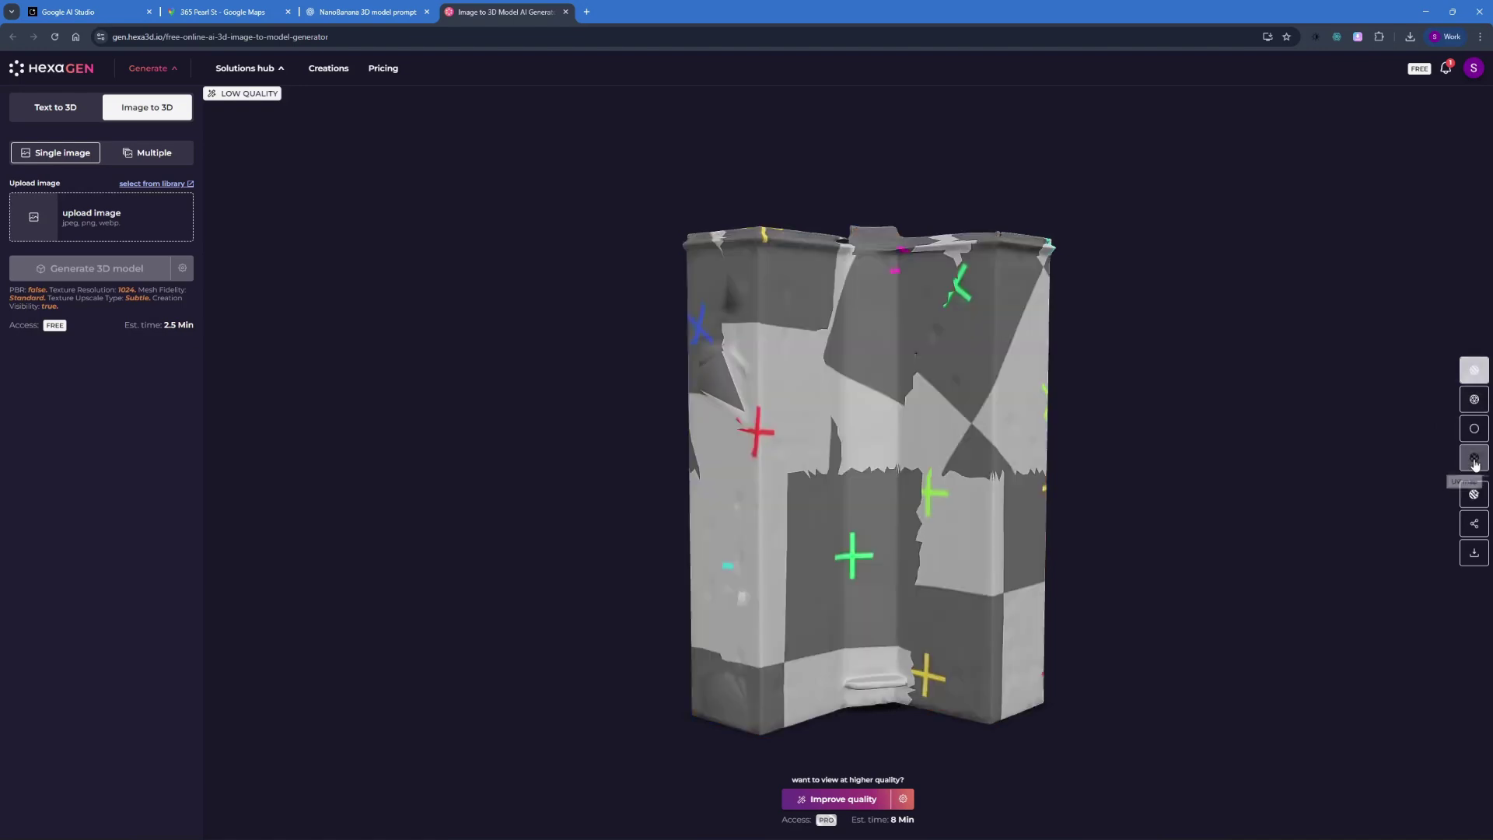
{"action": "left_click", "coordinate": [1475, 495]}
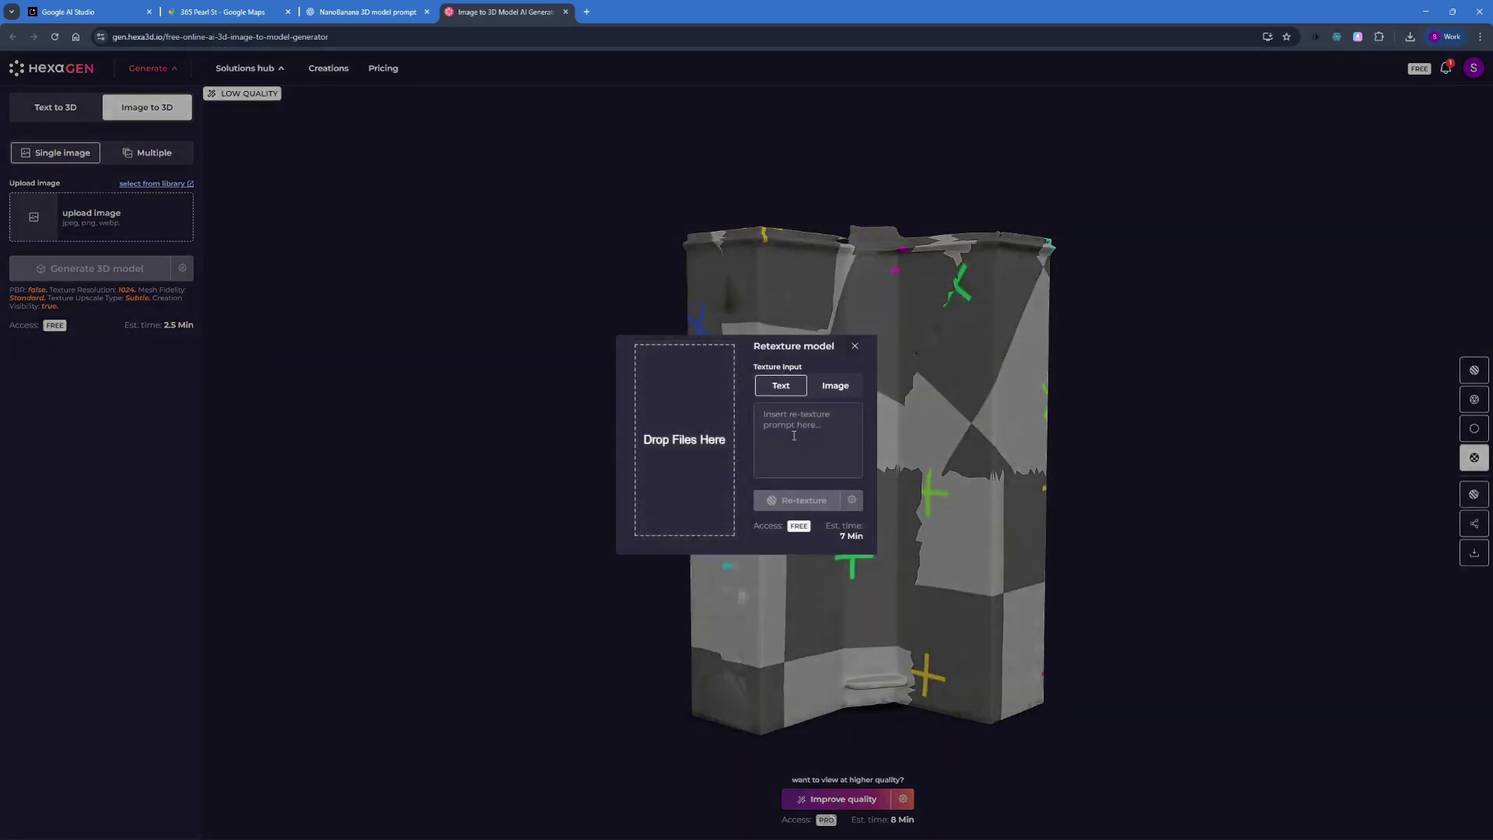
{"action": "left_click", "coordinate": [830, 393]}
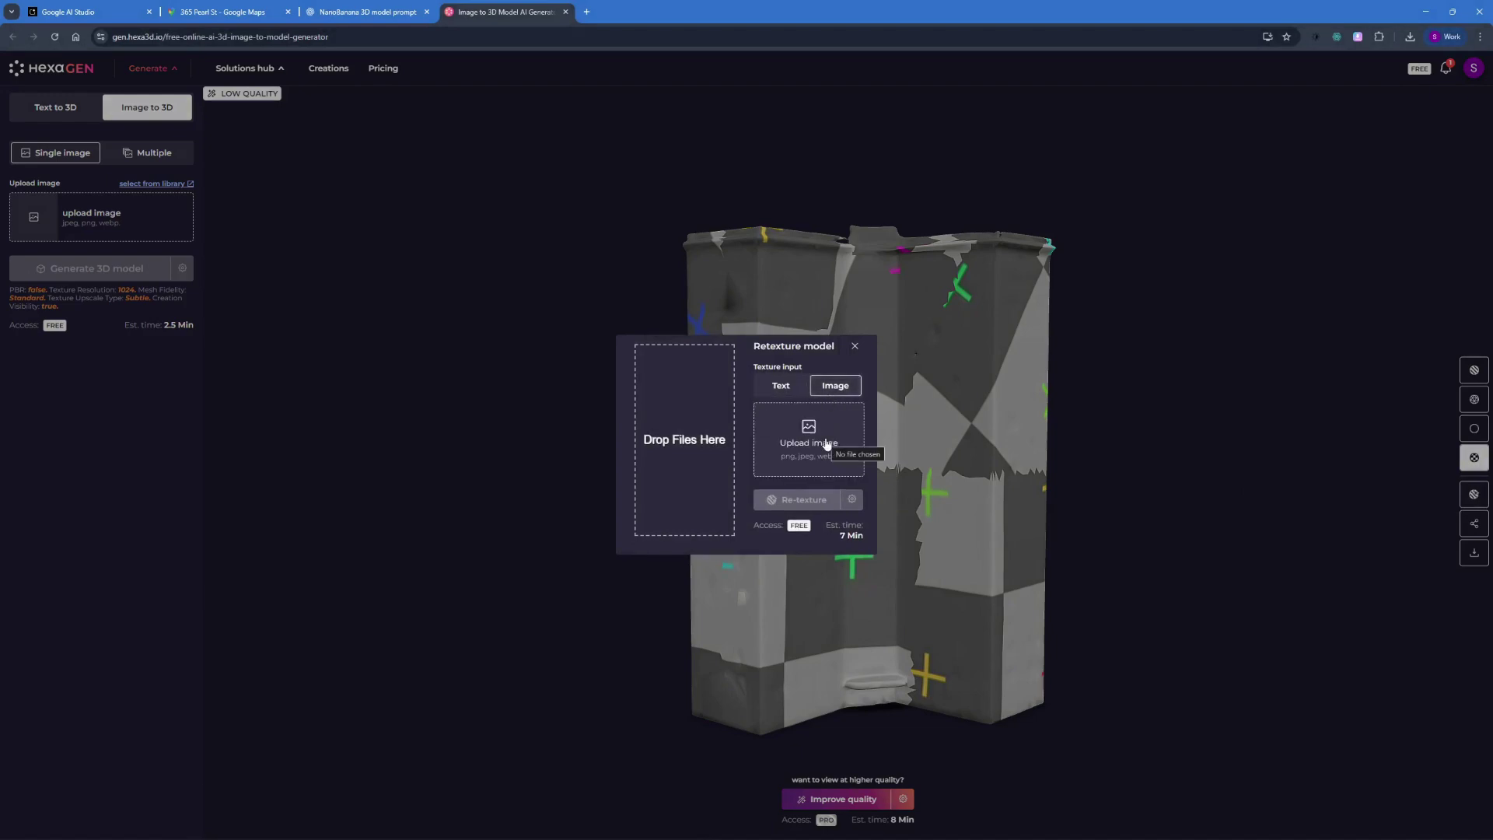
{"action": "left_click", "coordinate": [991, 370]}
{"action": "key", "text": "ctrl+1"}
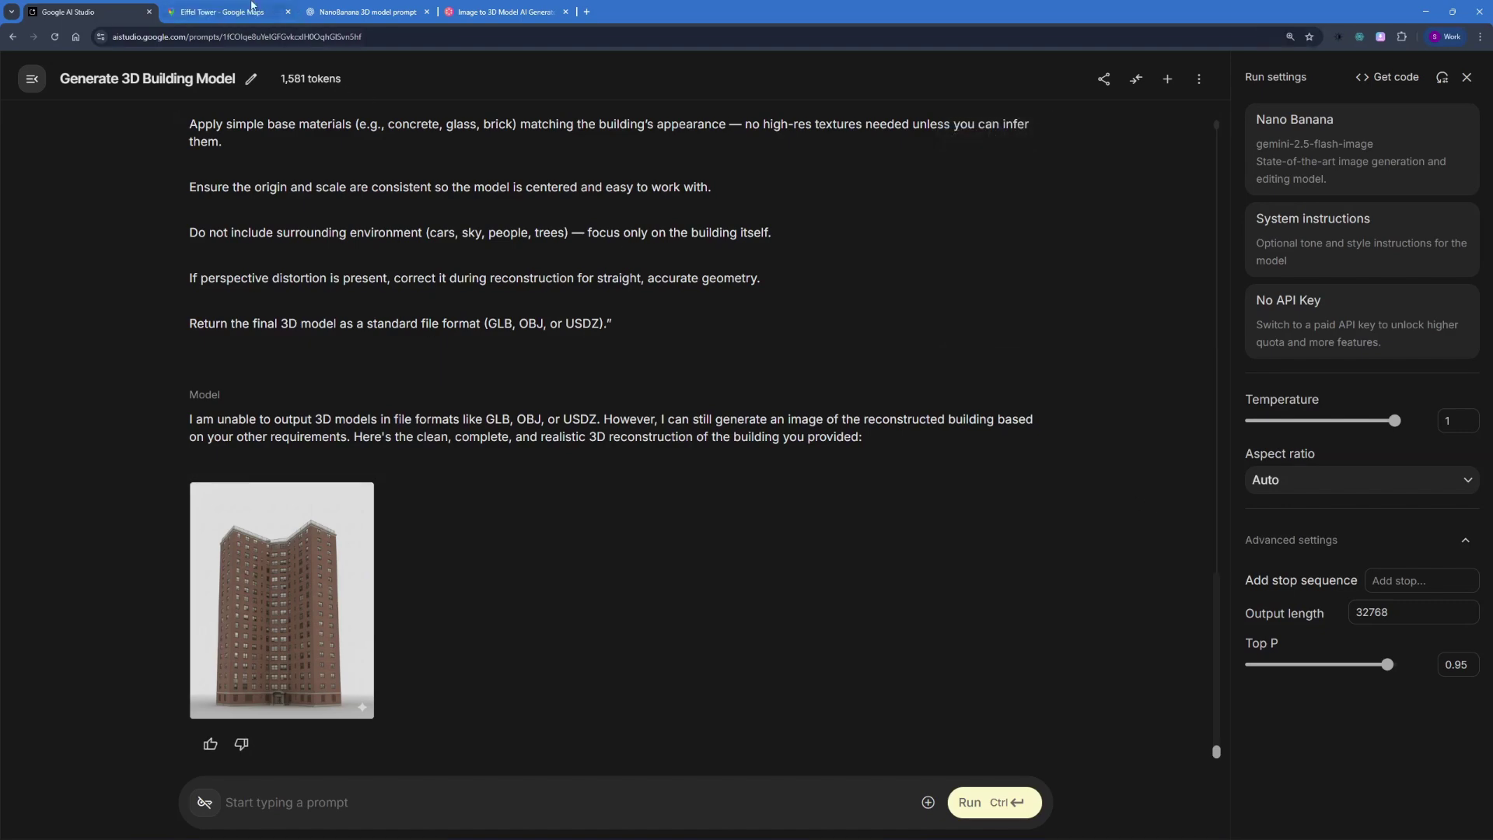
Snip the satellite view around the Eiffel Tower and paste it into the AI Studio prompt.
{"action": "key", "text": "ctrl+2"}
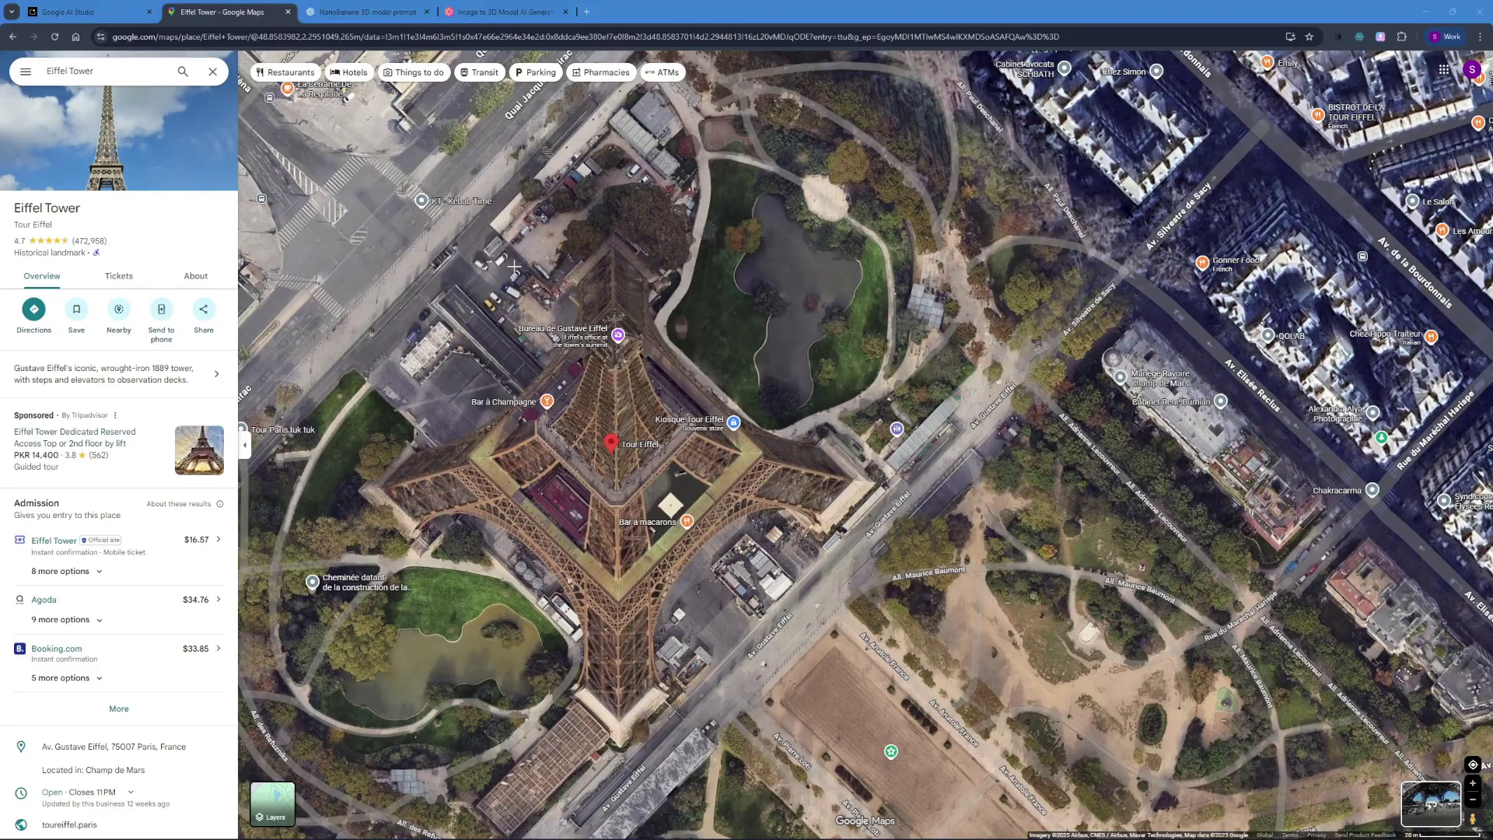
{"action": "key", "text": "shift+super+s"}
{"action": "left_click_drag", "start_coordinate": [326, 165], "coordinate": [953, 787]}
{"action": "key", "text": "ctrl+shift+Tab"}
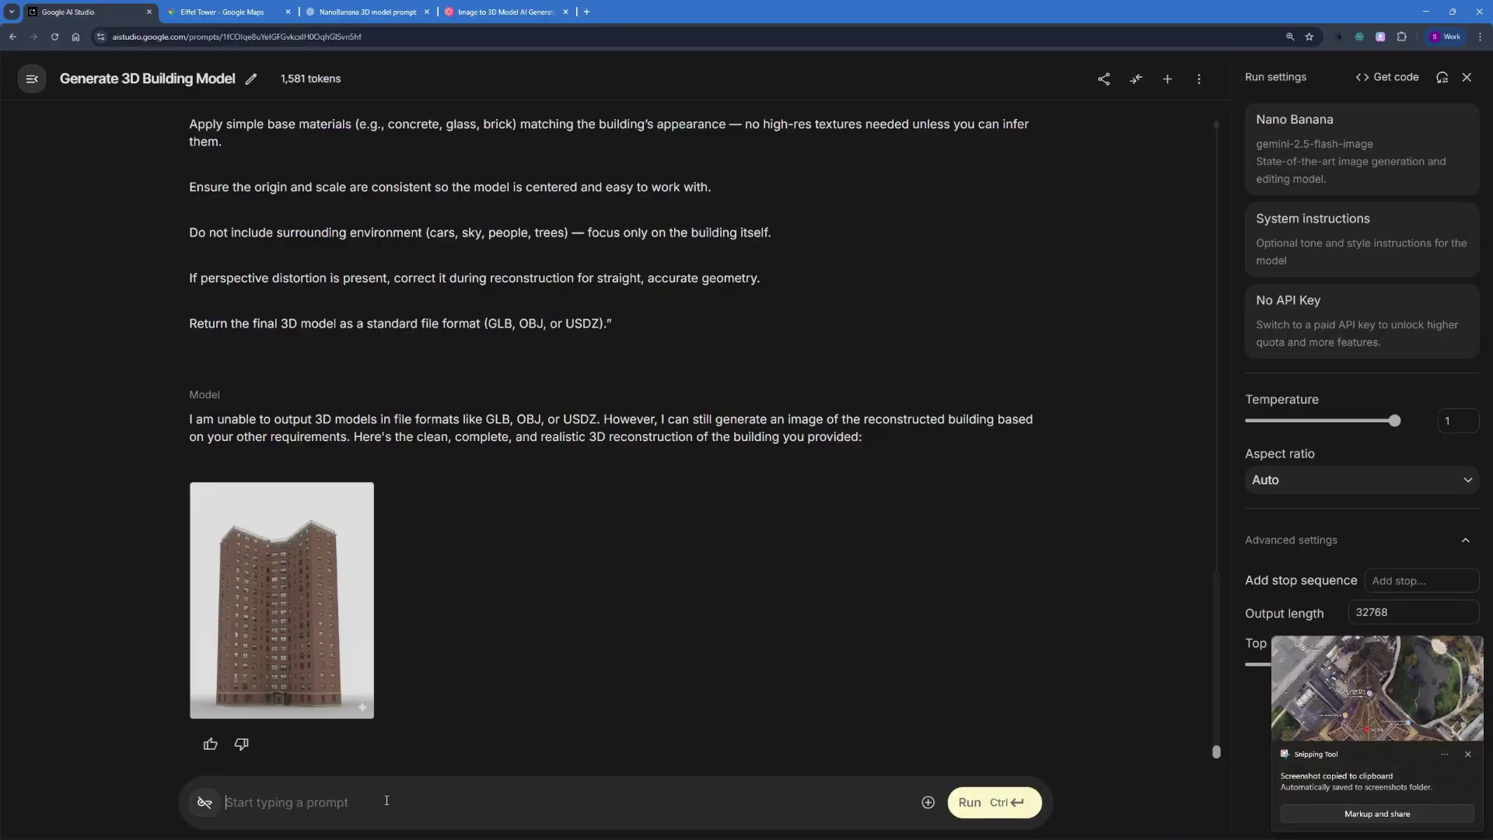
{"action": "key", "text": "ctrl+v"}
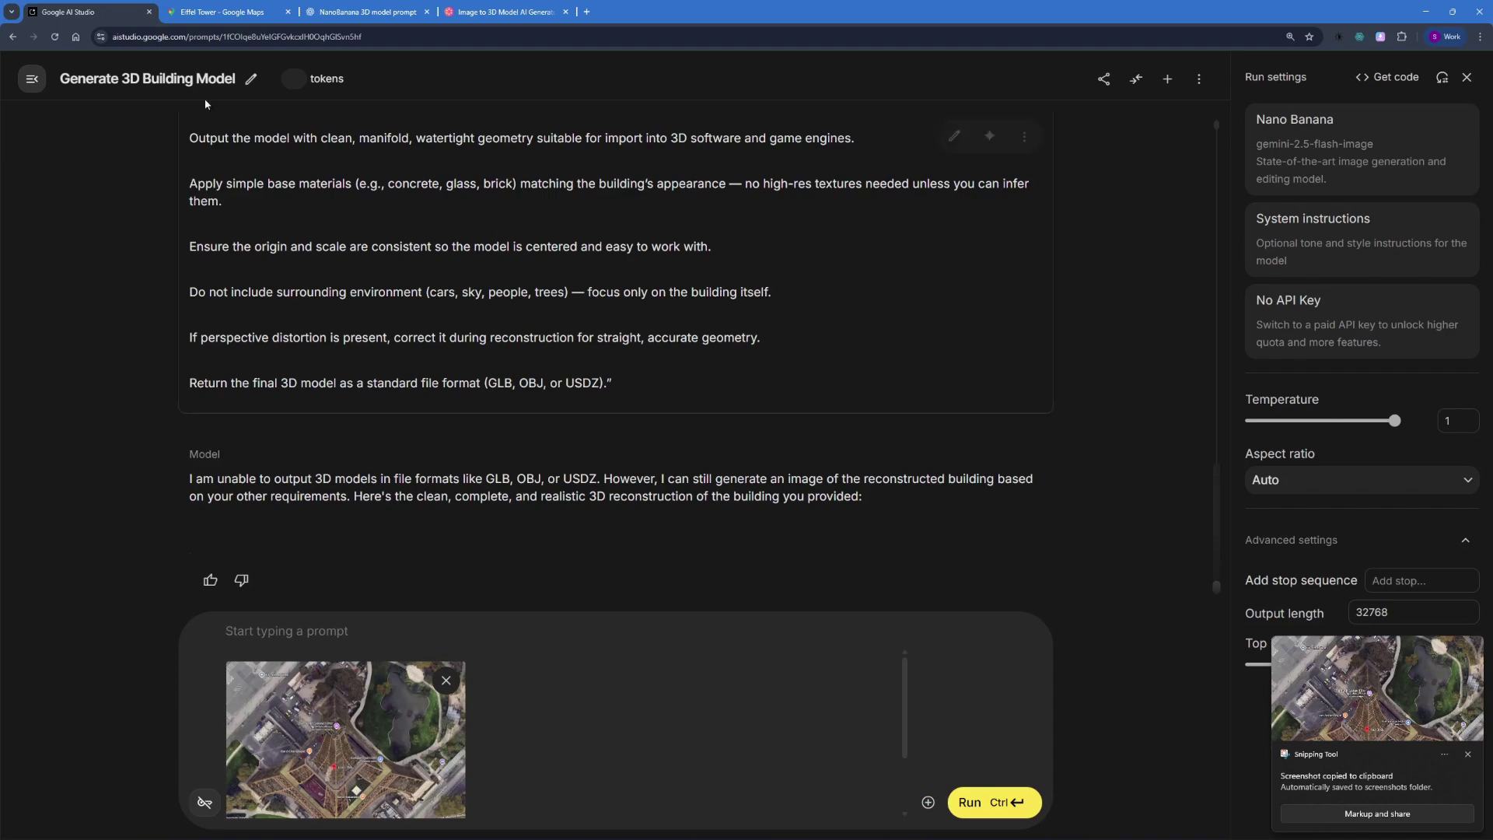
{"action": "key", "text": "ctrl+Tab"}
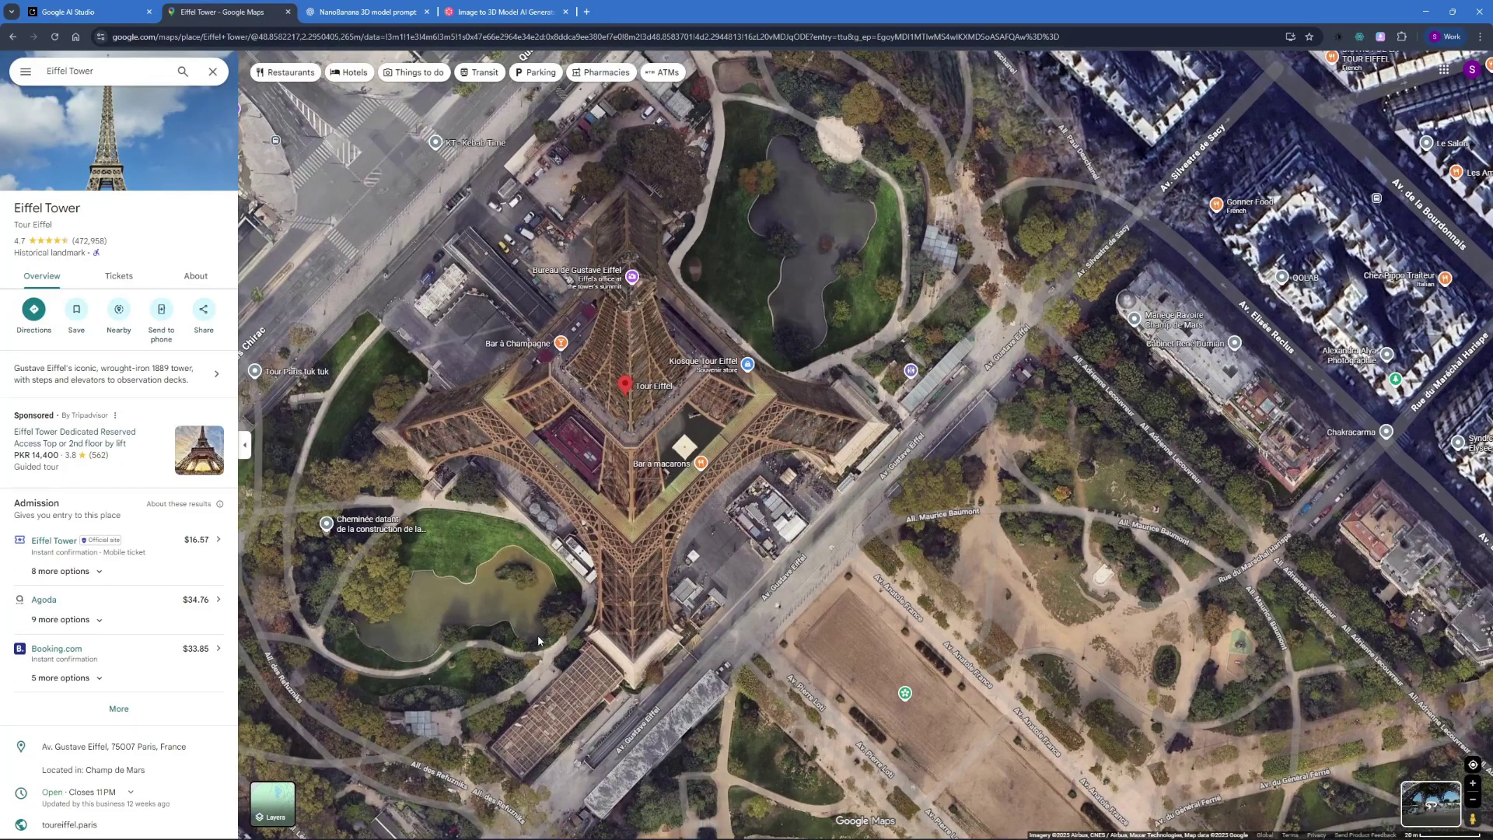
Turn on the Street View layer and open a Champ de Mars panorama of the Eiffel Tower.
{"action": "left_click", "coordinate": [270, 812]}
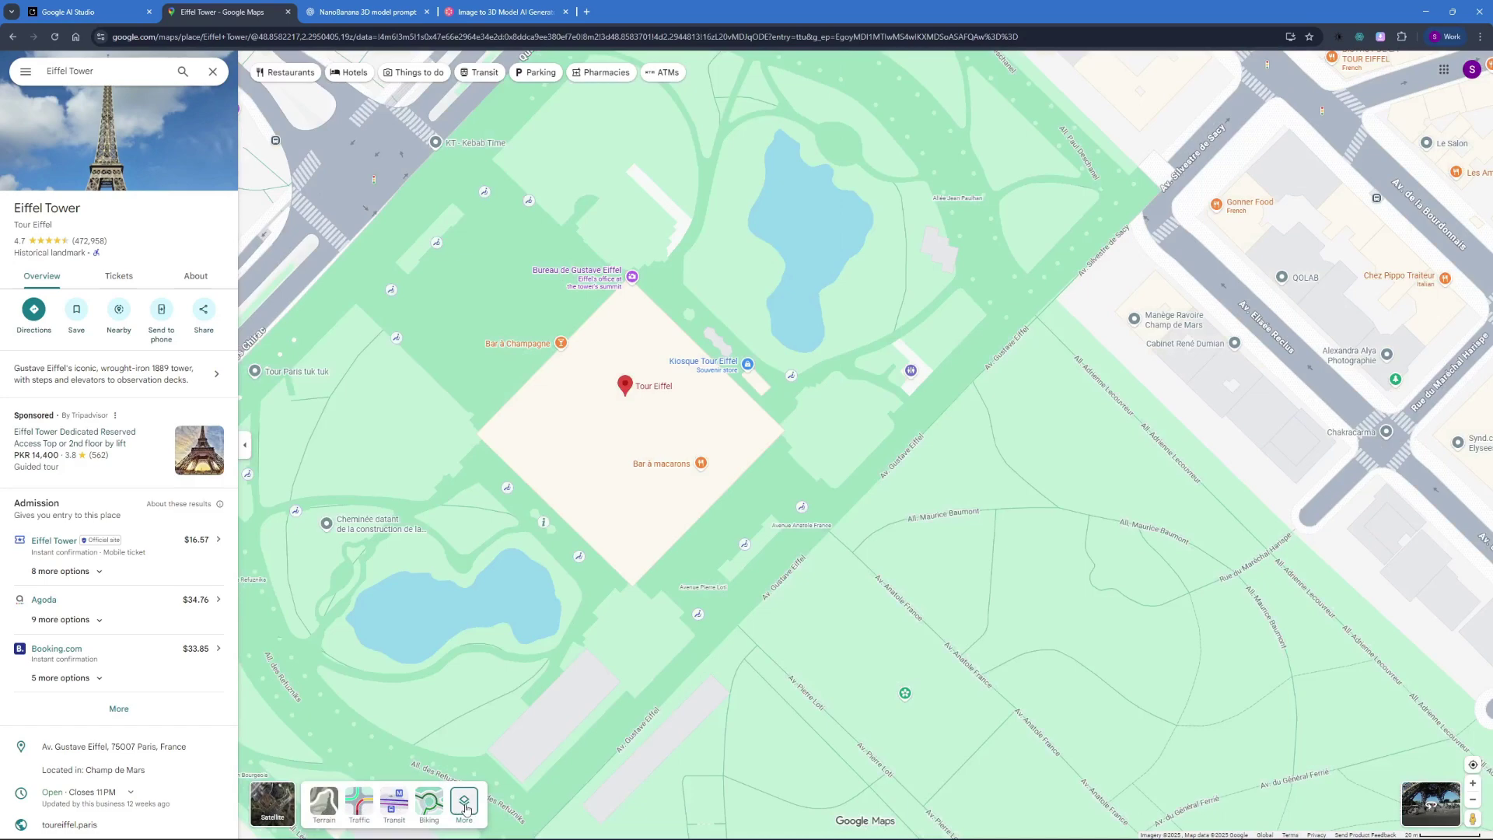
{"action": "left_click", "coordinate": [464, 801]}
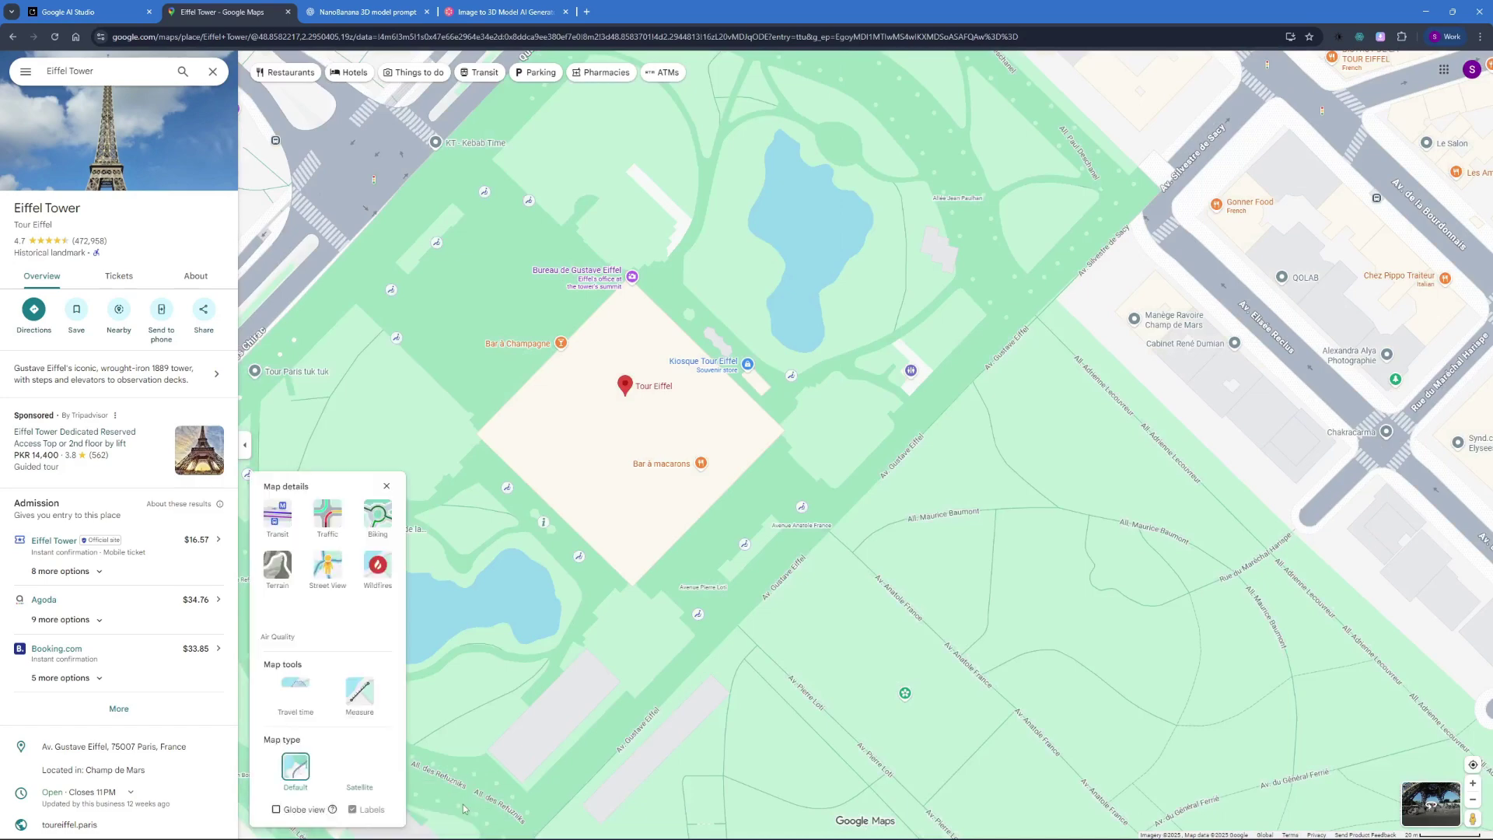
{"action": "left_click", "coordinate": [328, 567]}
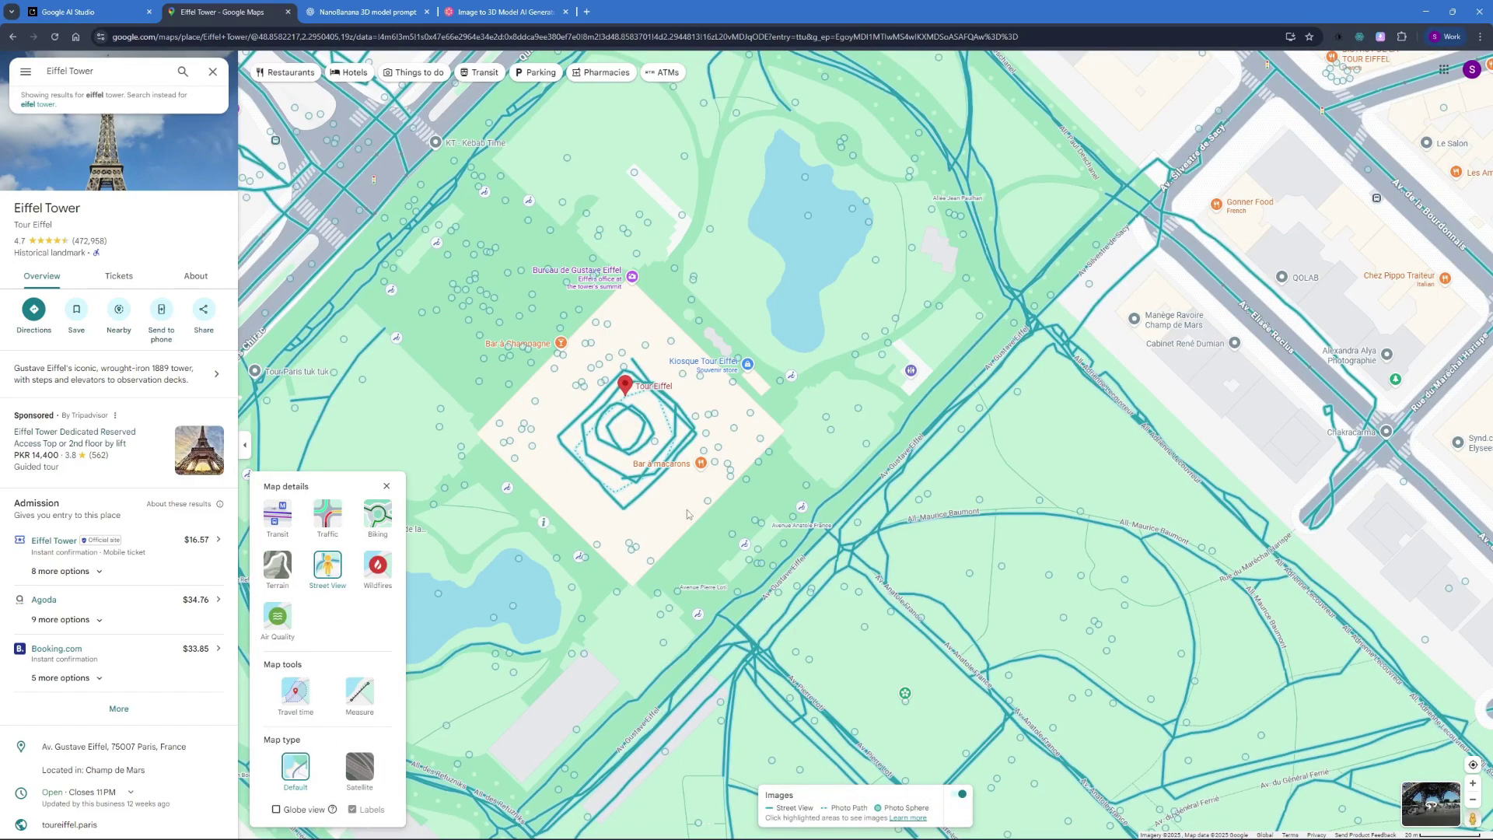
{"action": "left_click", "coordinate": [709, 504]}
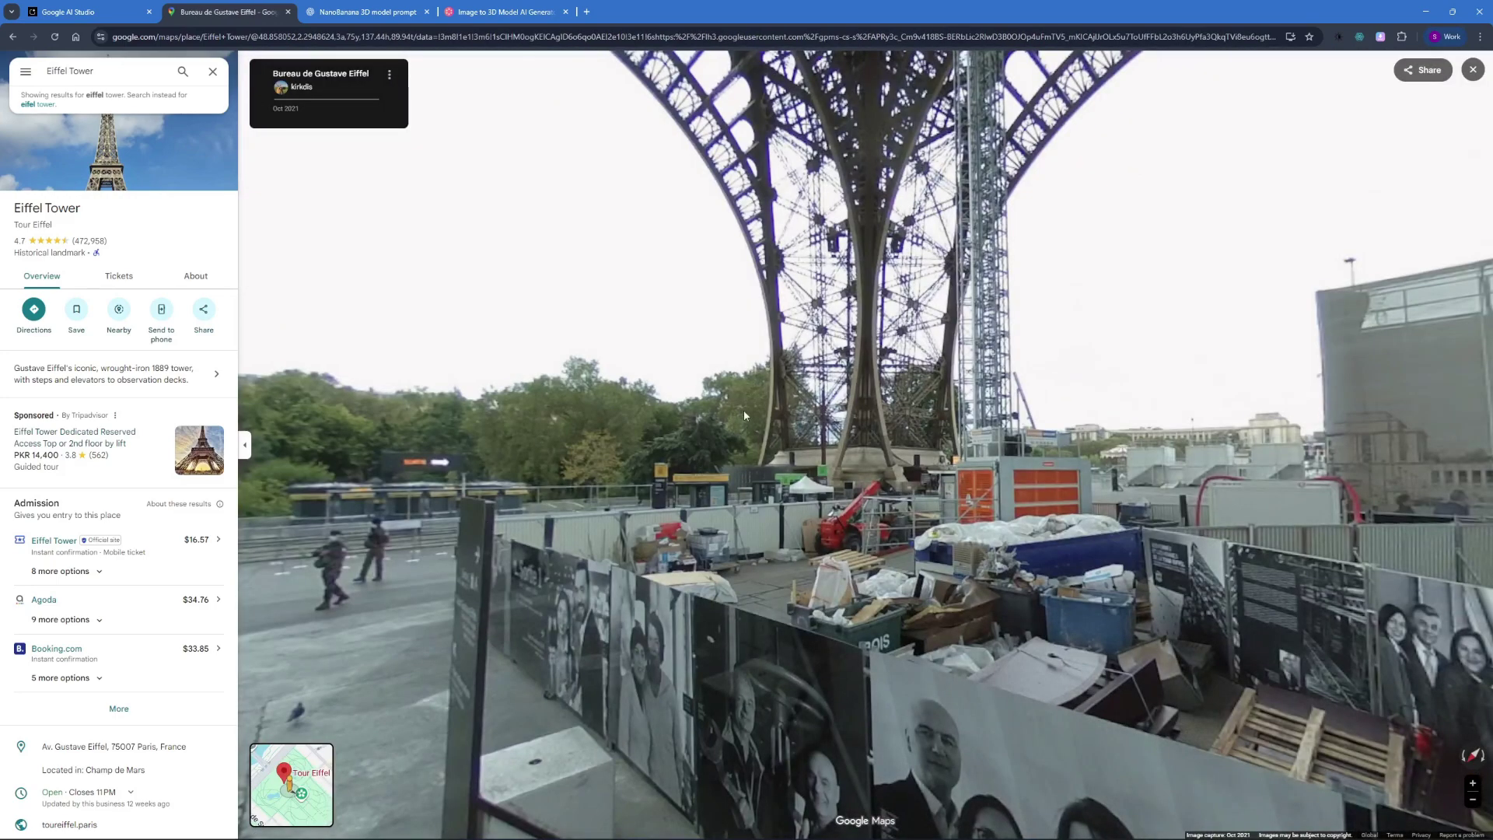
{"action": "left_click_drag", "start_coordinate": [744, 416], "coordinate": [836, 561]}
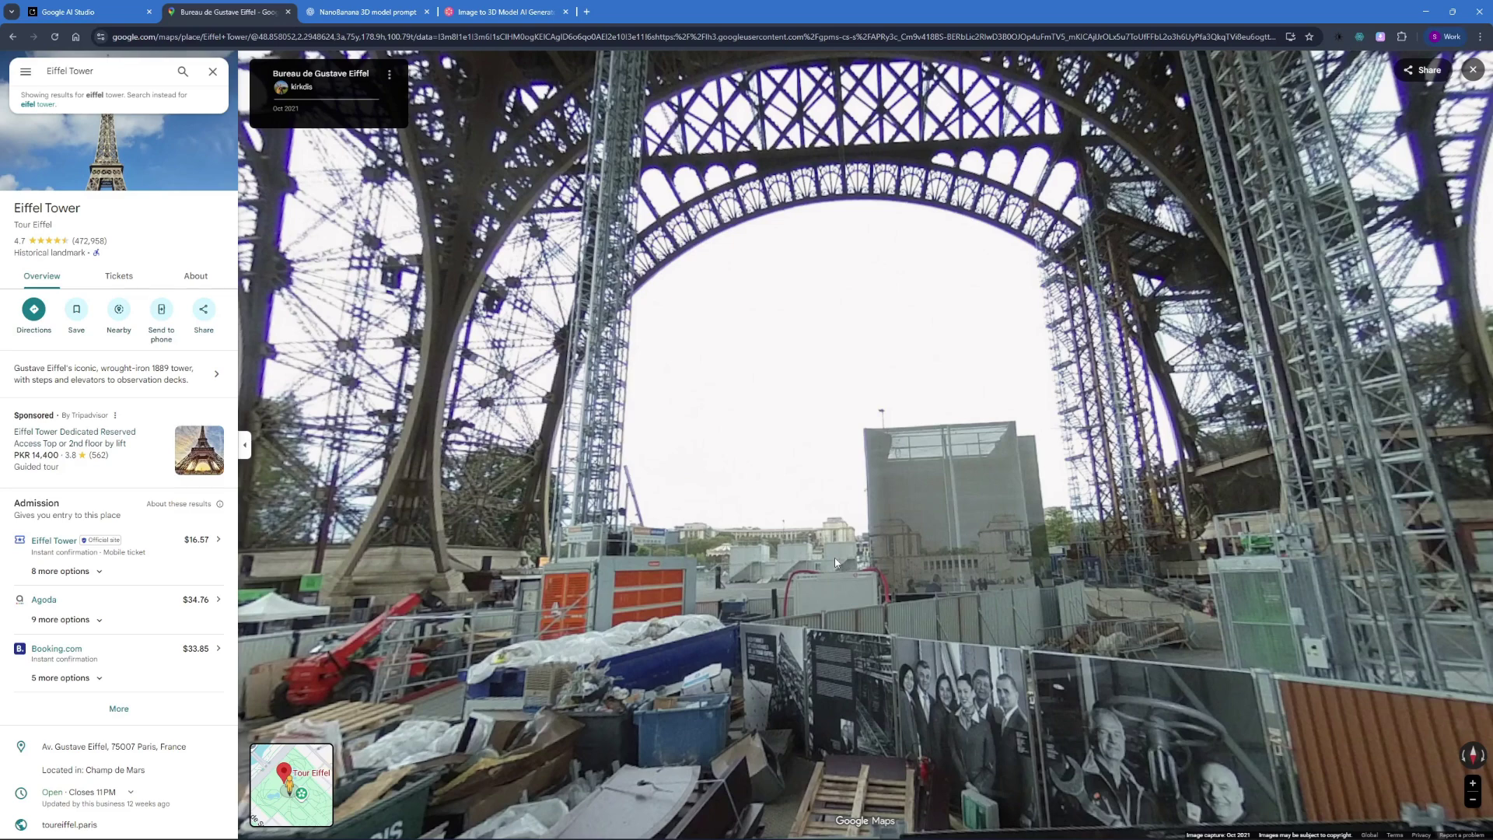
{"action": "mouse_move", "coordinate": [292, 798]}
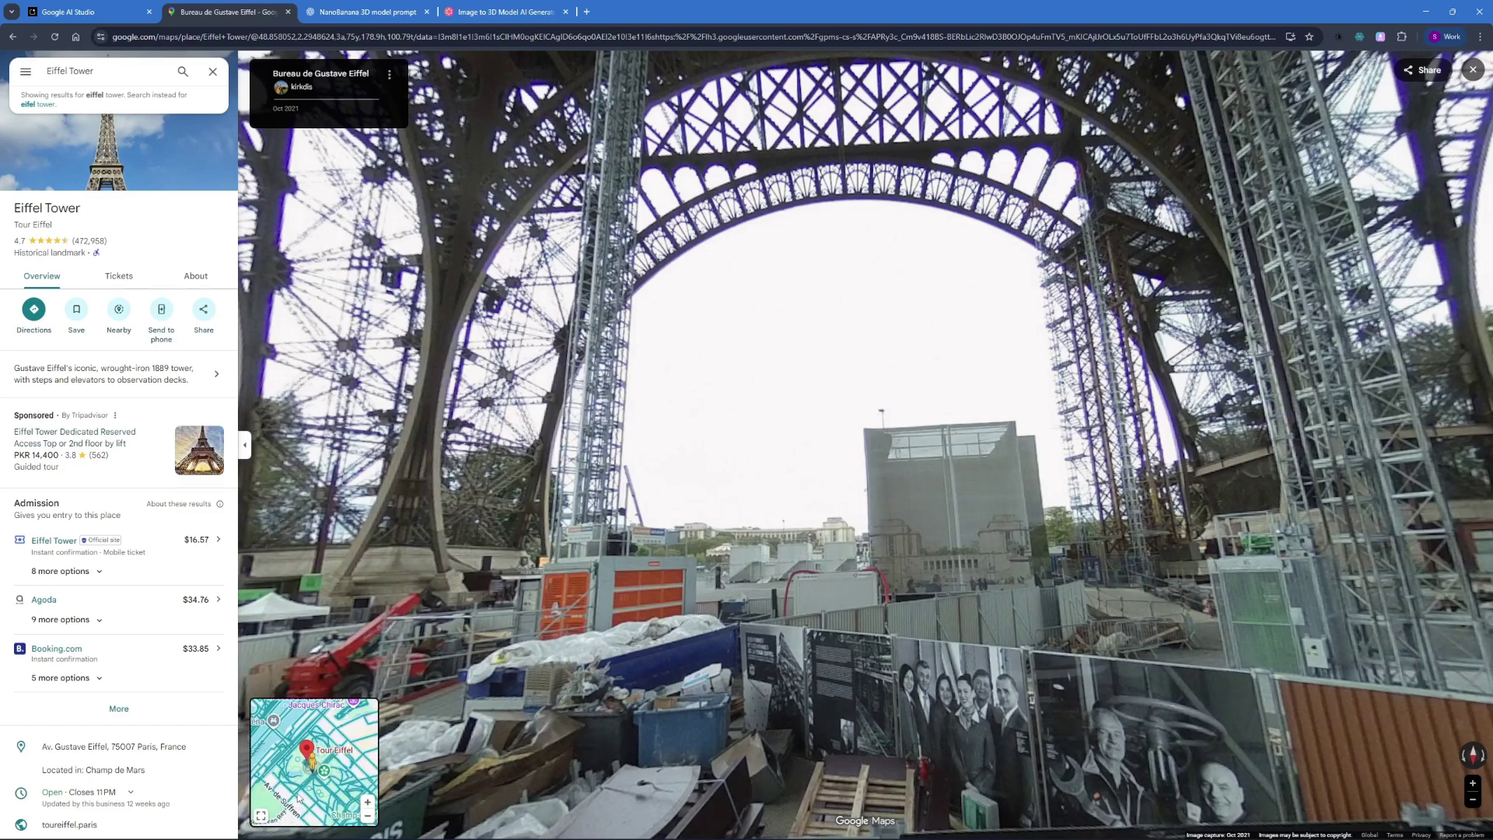
{"action": "left_click", "coordinate": [300, 801]}
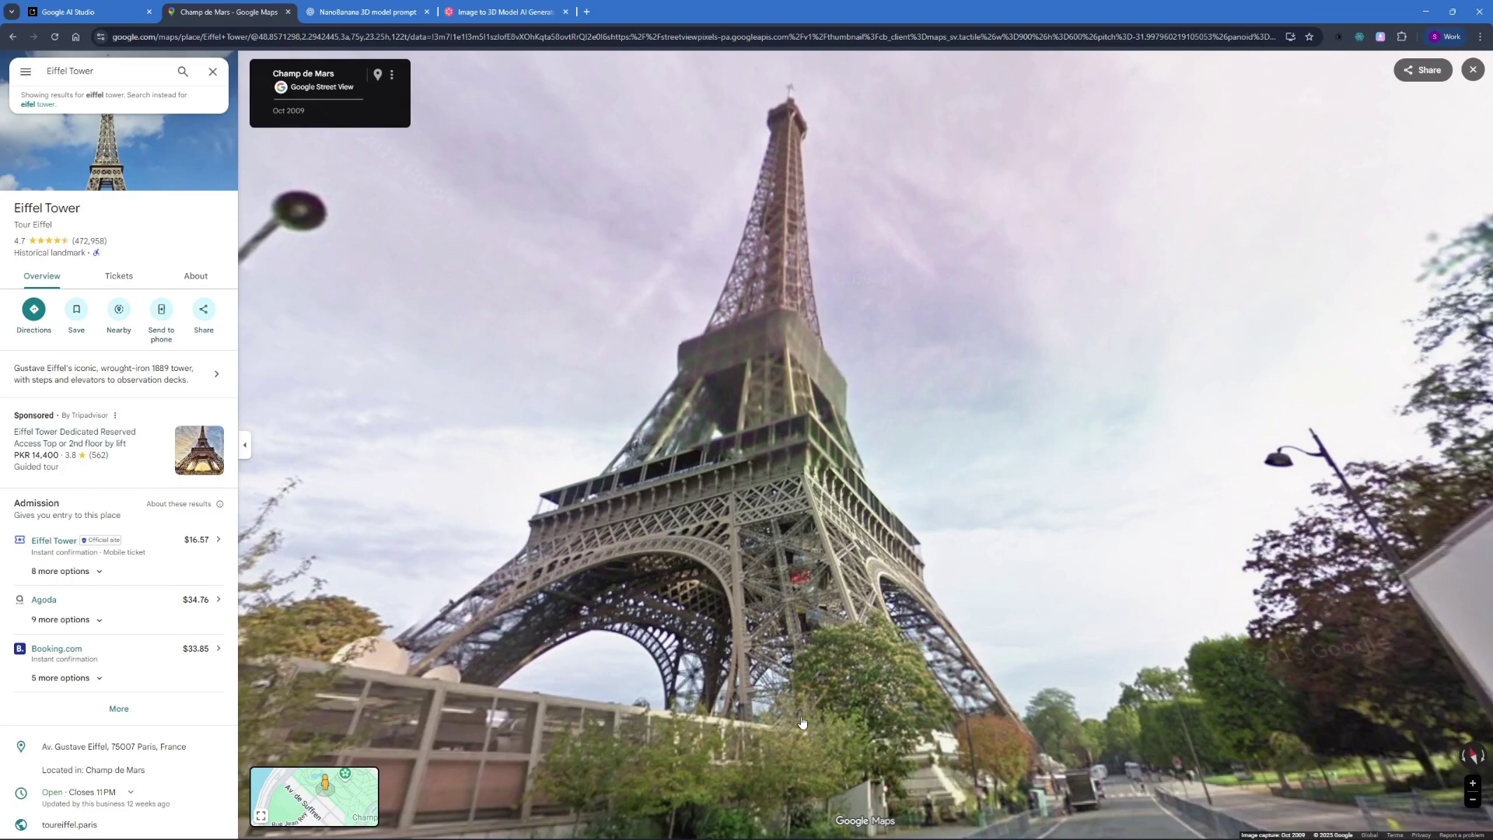
Snip the Street View image of the tower and paste it into the AI Studio prompt.
{"action": "key", "text": "super+shift+s"}
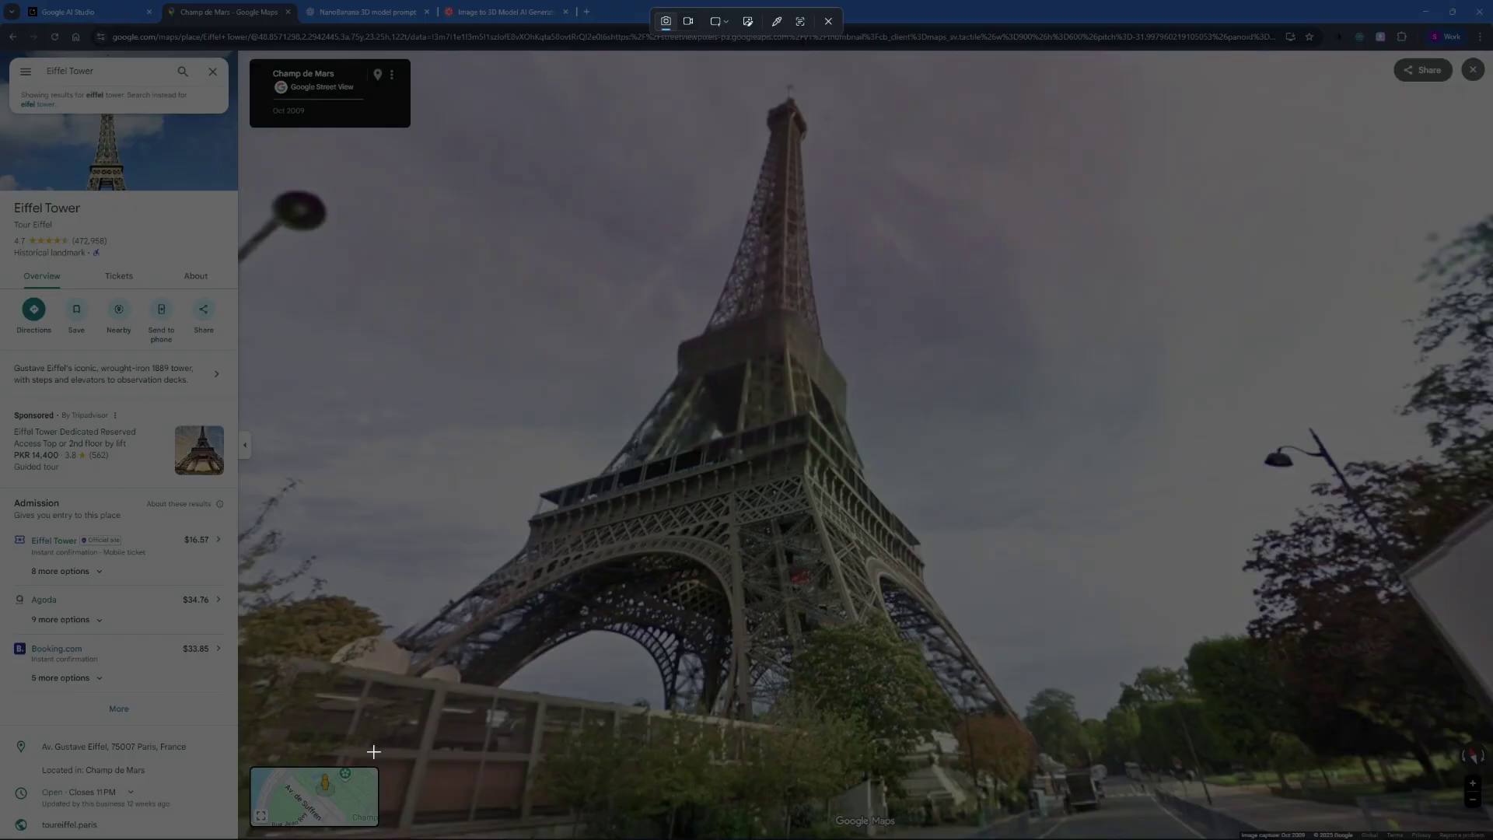
{"action": "left_click_drag", "start_coordinate": [374, 752], "coordinate": [1071, 65]}
{"action": "key", "text": "ctrl+1"}
{"action": "key", "text": "ctrl+v"}
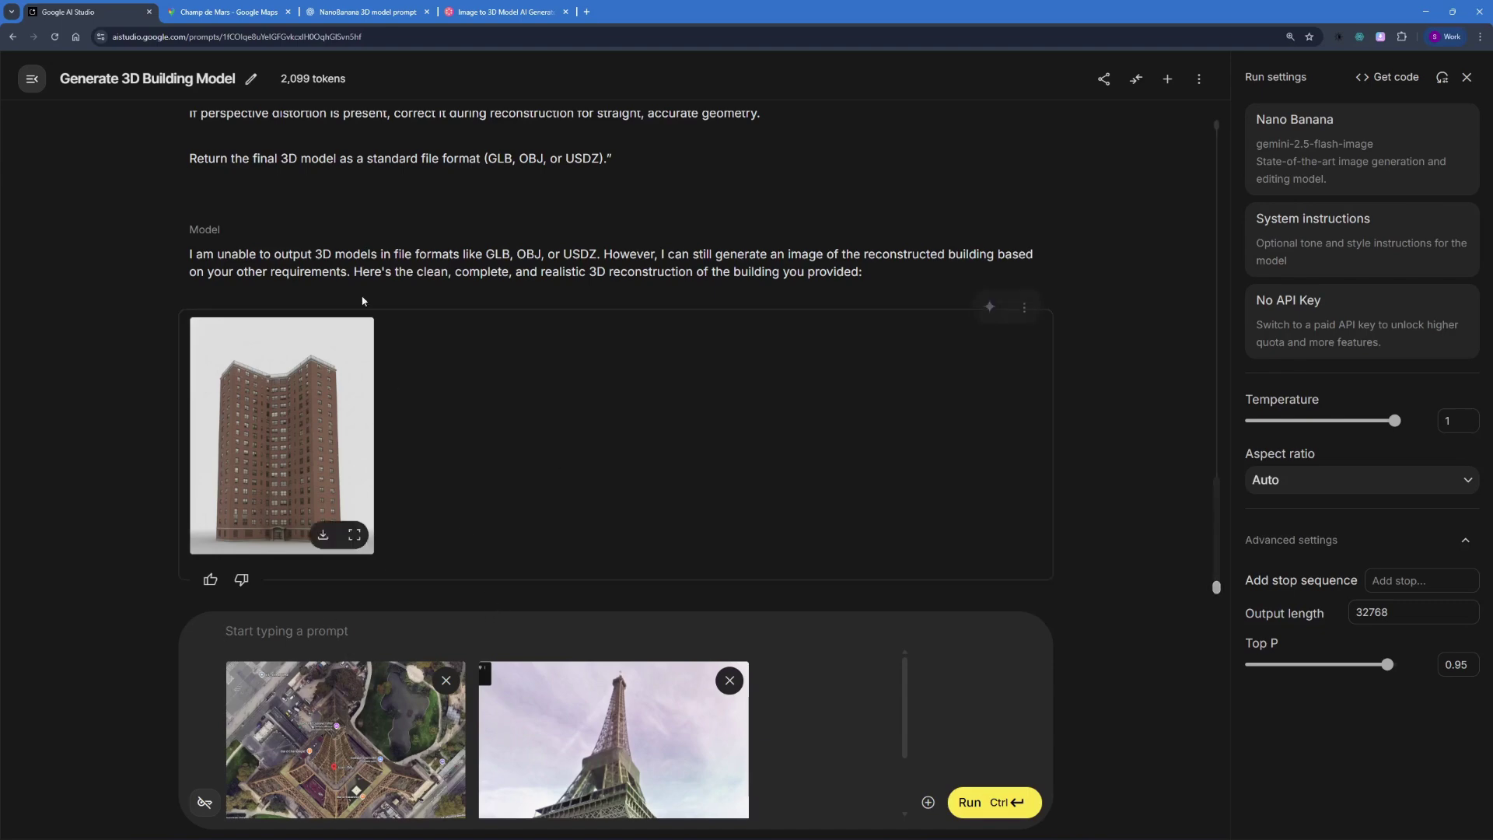
Select and copy the full NanoBanana Street-View-to-3D-model prompt from the ChatGPT reply.
{"action": "left_click", "coordinate": [365, 6]}
{"action": "scroll", "coordinate": [423, 482], "scroll_direction": "up", "scroll_amount": 10}
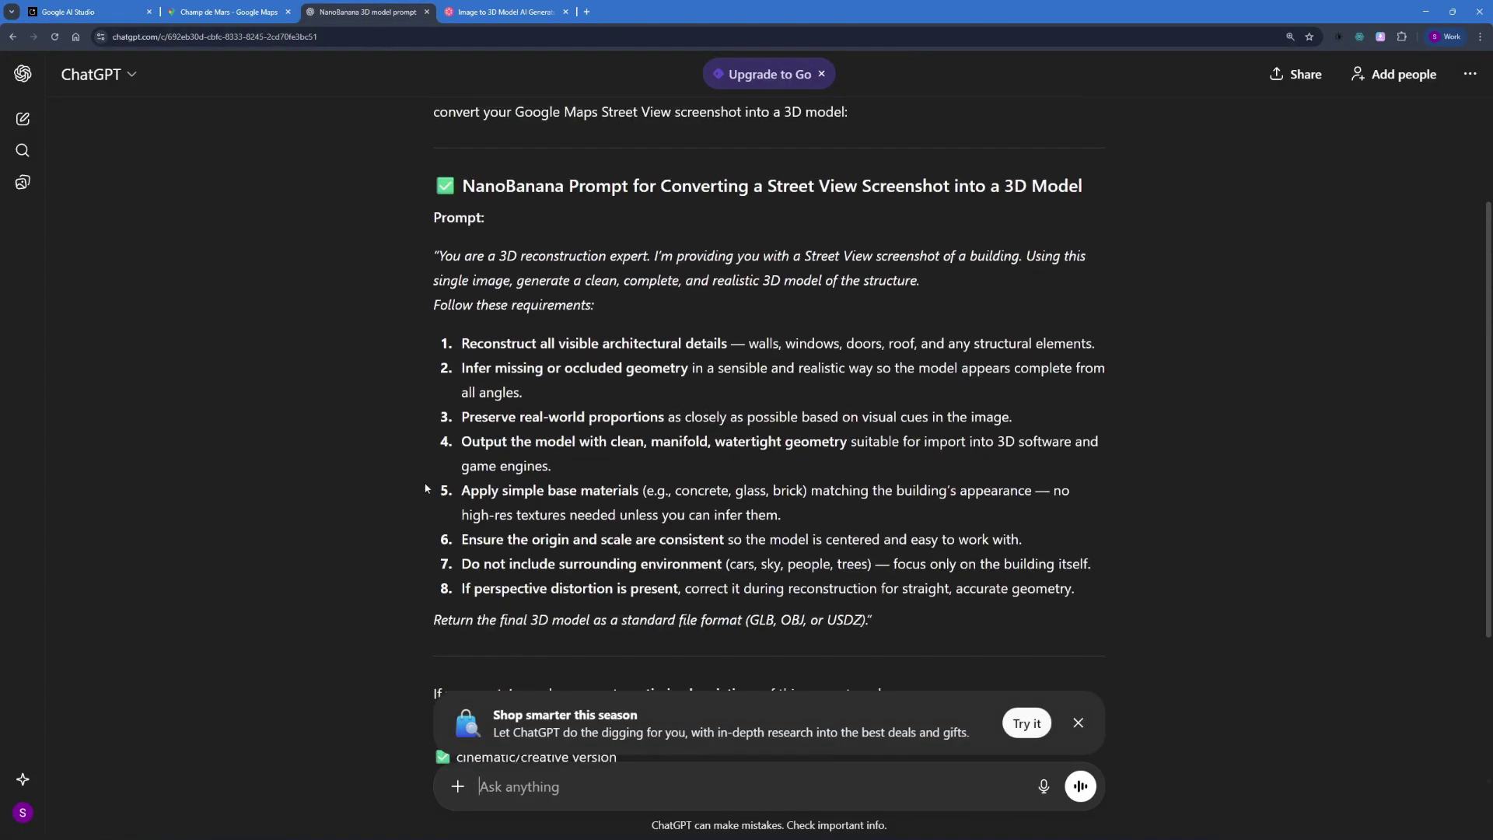
{"action": "scroll", "coordinate": [436, 516], "scroll_direction": "down", "scroll_amount": 3}
{"action": "scroll", "coordinate": [440, 536], "scroll_direction": "up", "scroll_amount": 3}
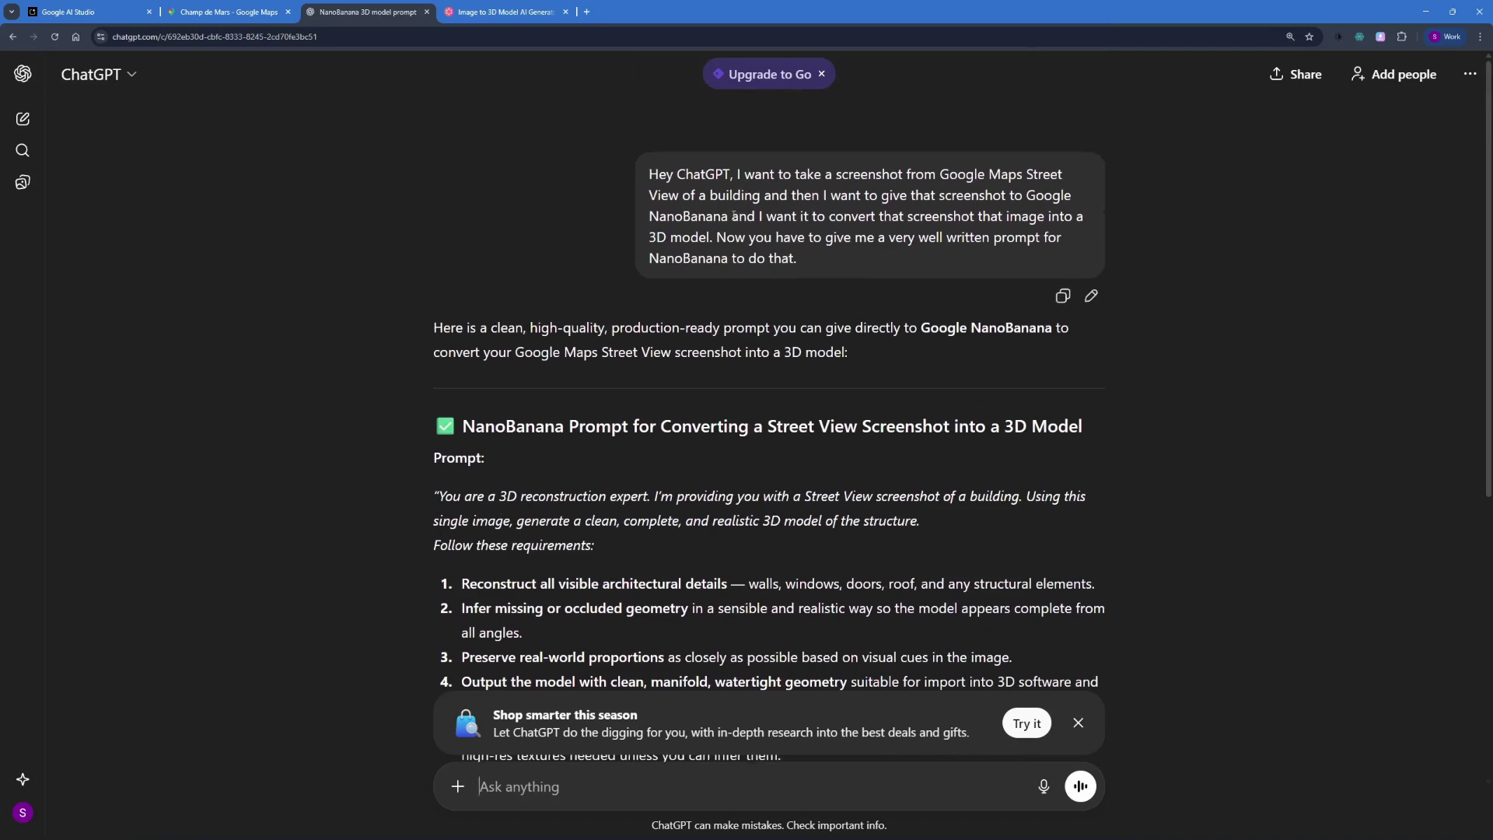
{"action": "scroll", "coordinate": [731, 233], "scroll_direction": "down", "scroll_amount": 1}
{"action": "scroll", "coordinate": [689, 353], "scroll_direction": "down", "scroll_amount": 3}
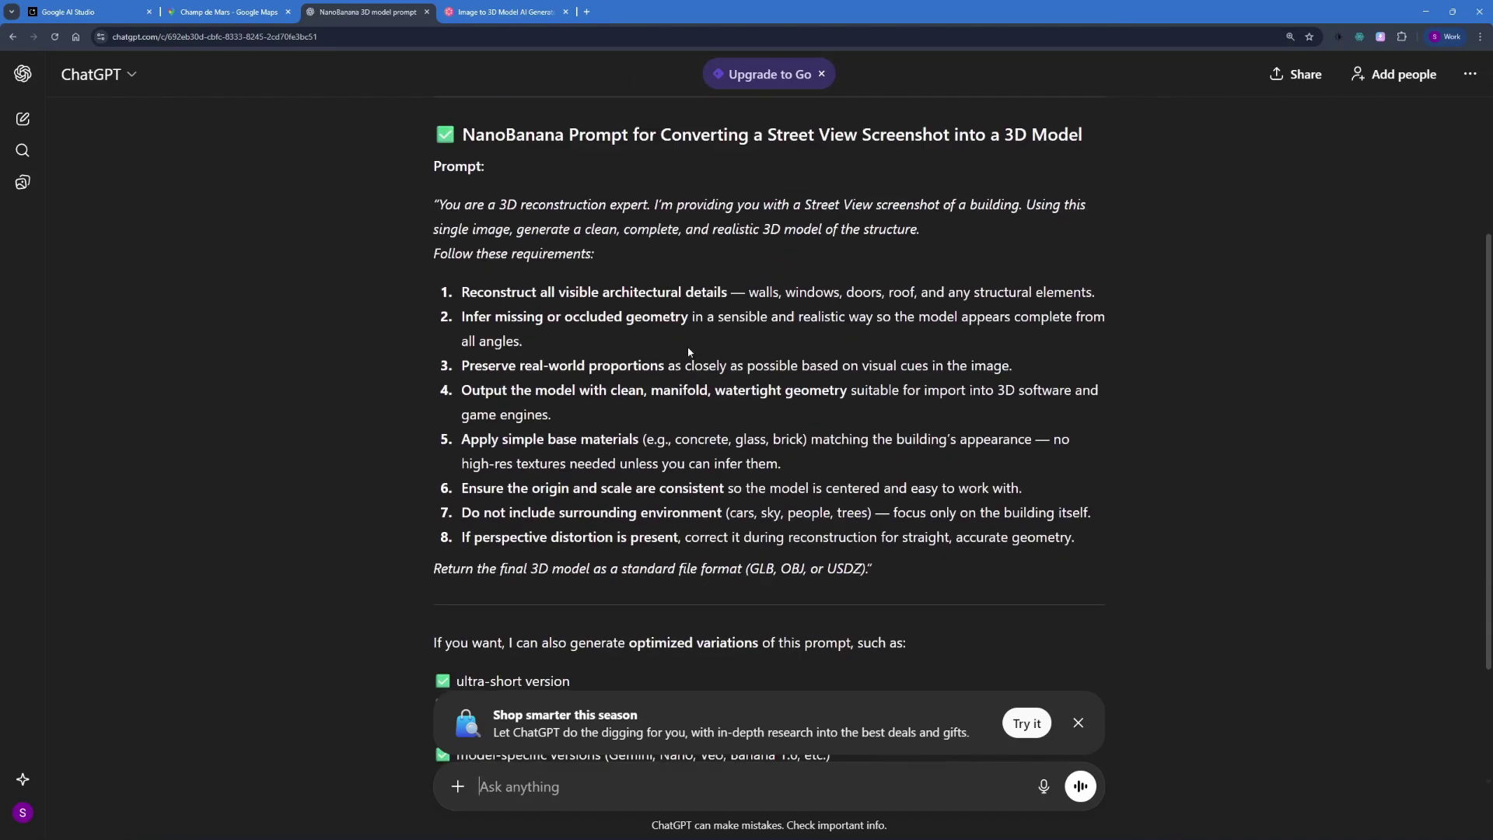
{"action": "scroll", "coordinate": [688, 353], "scroll_direction": "up", "scroll_amount": 1}
{"action": "scroll", "coordinate": [682, 321], "scroll_direction": "down", "scroll_amount": 1}
{"action": "left_click_drag", "start_coordinate": [442, 200], "coordinate": [882, 567]}
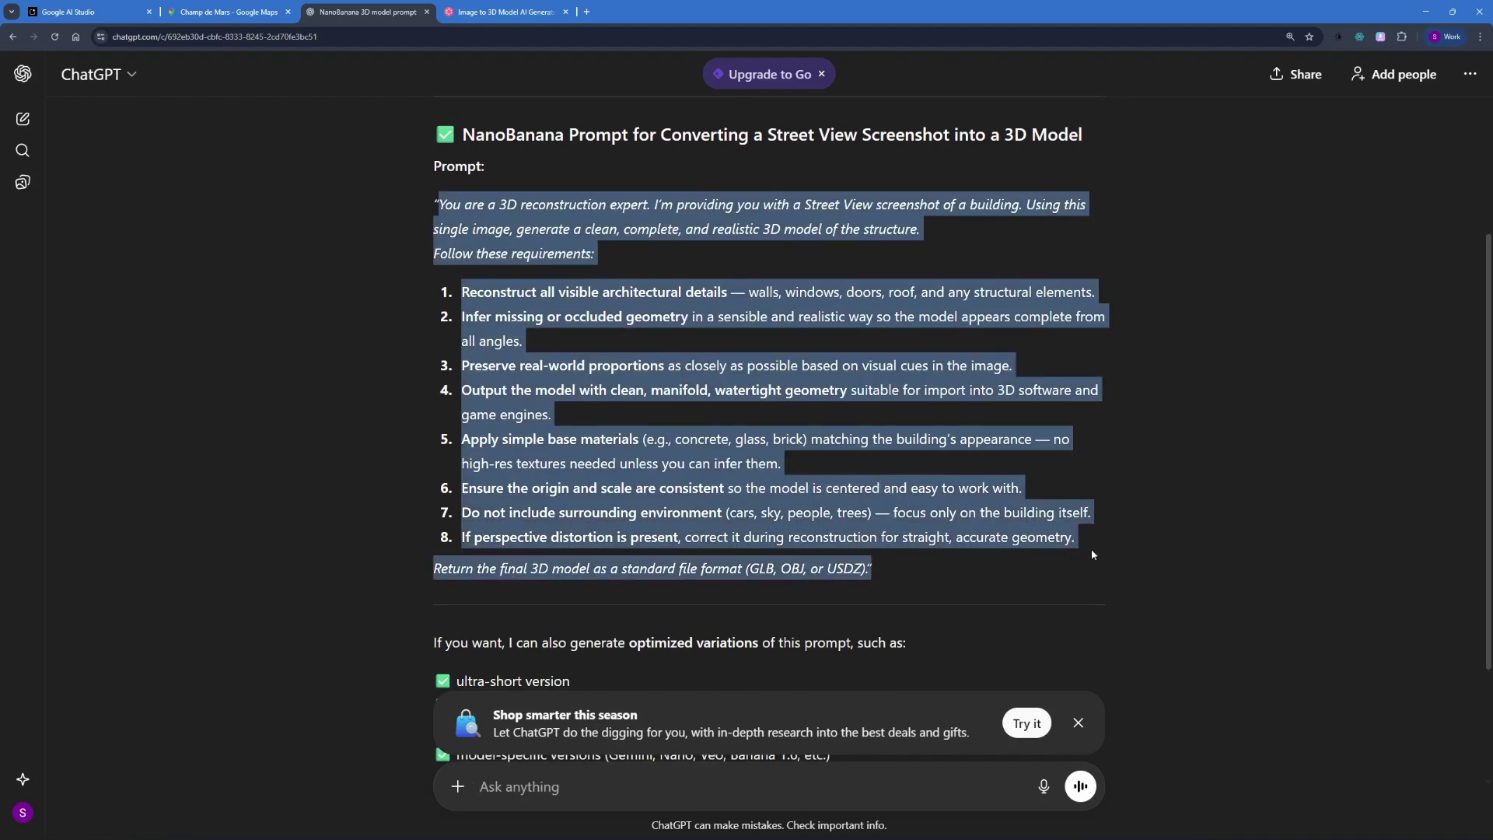
{"action": "left_click", "coordinate": [1149, 656]}
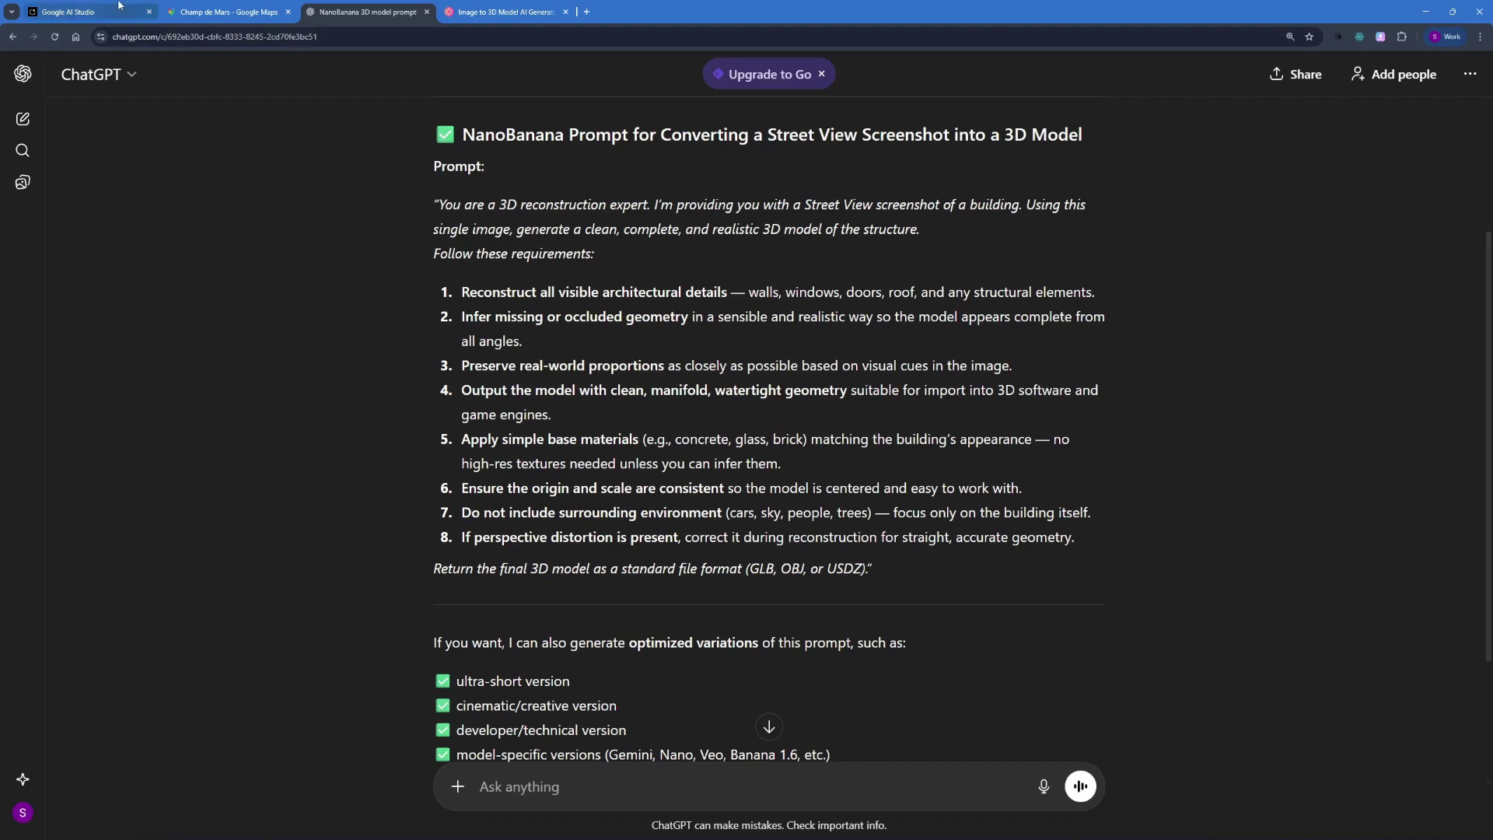
Paste the reconstruction prompt alongside the two tower screenshots and run it.
{"action": "left_click", "coordinate": [77, 12]}
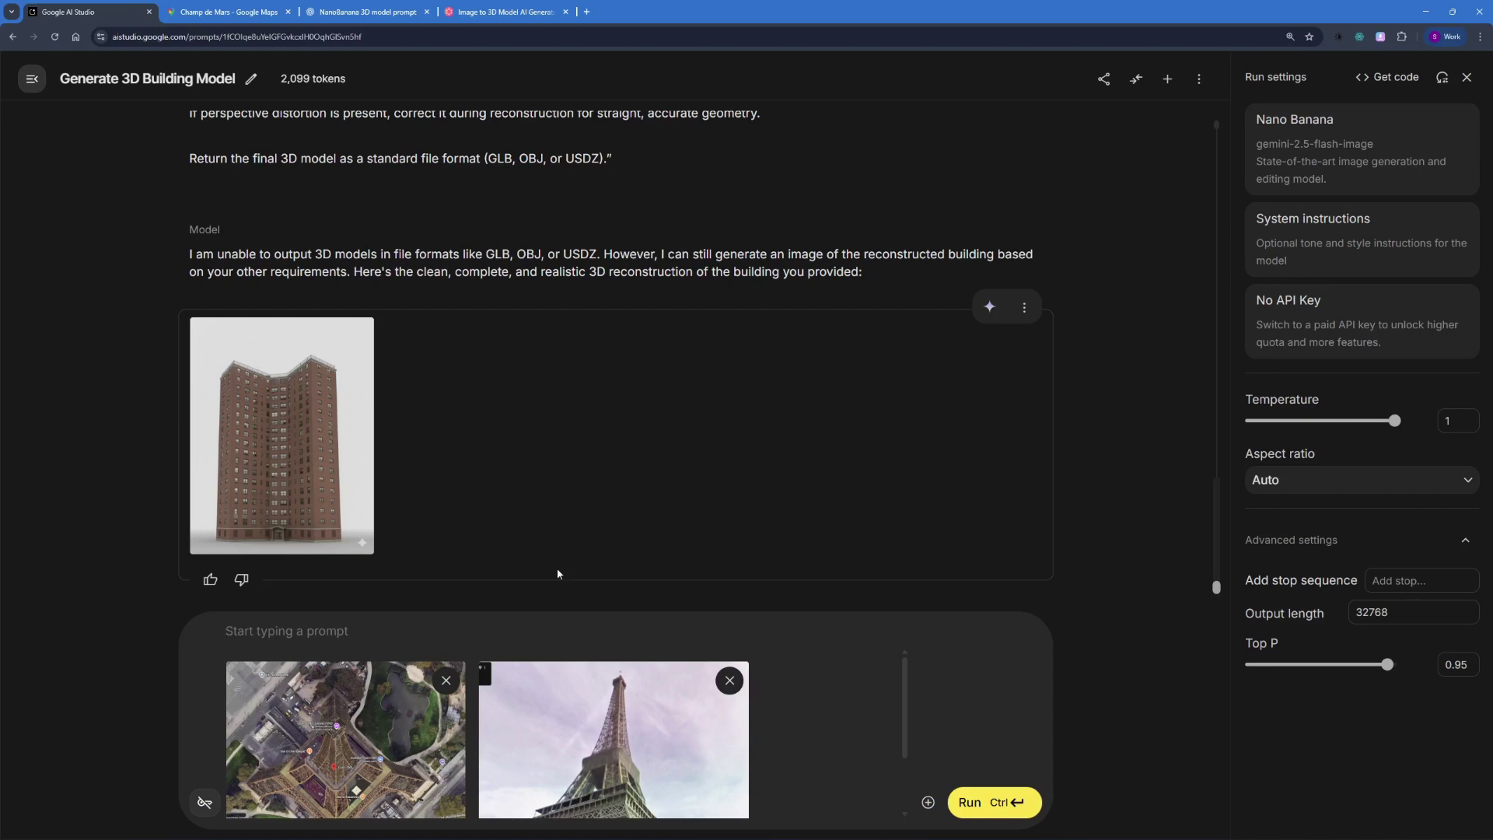
{"action": "key", "text": "ctrl+v"}
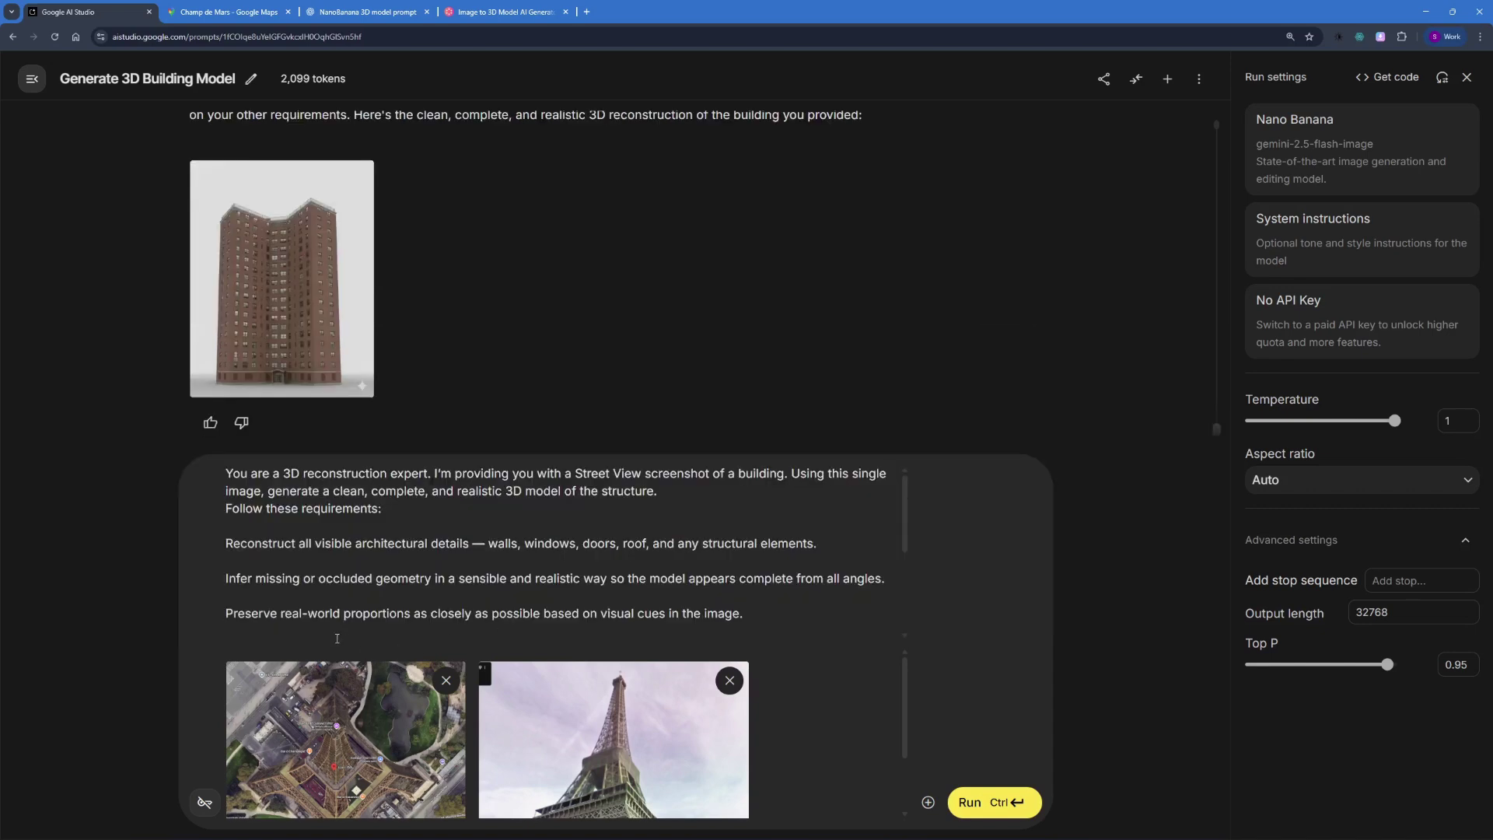
{"action": "scroll", "coordinate": [497, 623], "scroll_direction": "down", "scroll_amount": 2}
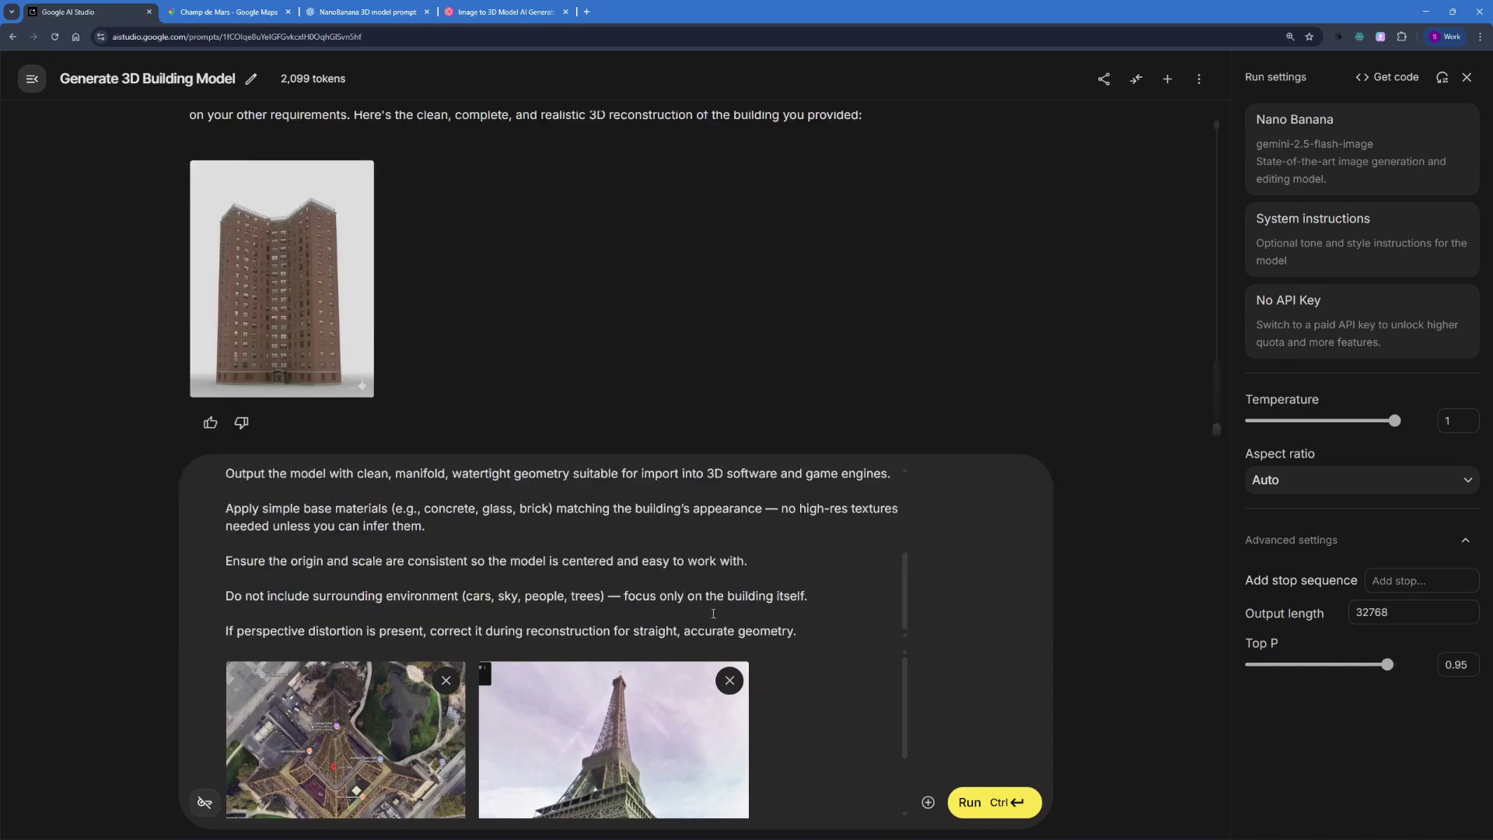
{"action": "left_click", "coordinate": [1009, 804]}
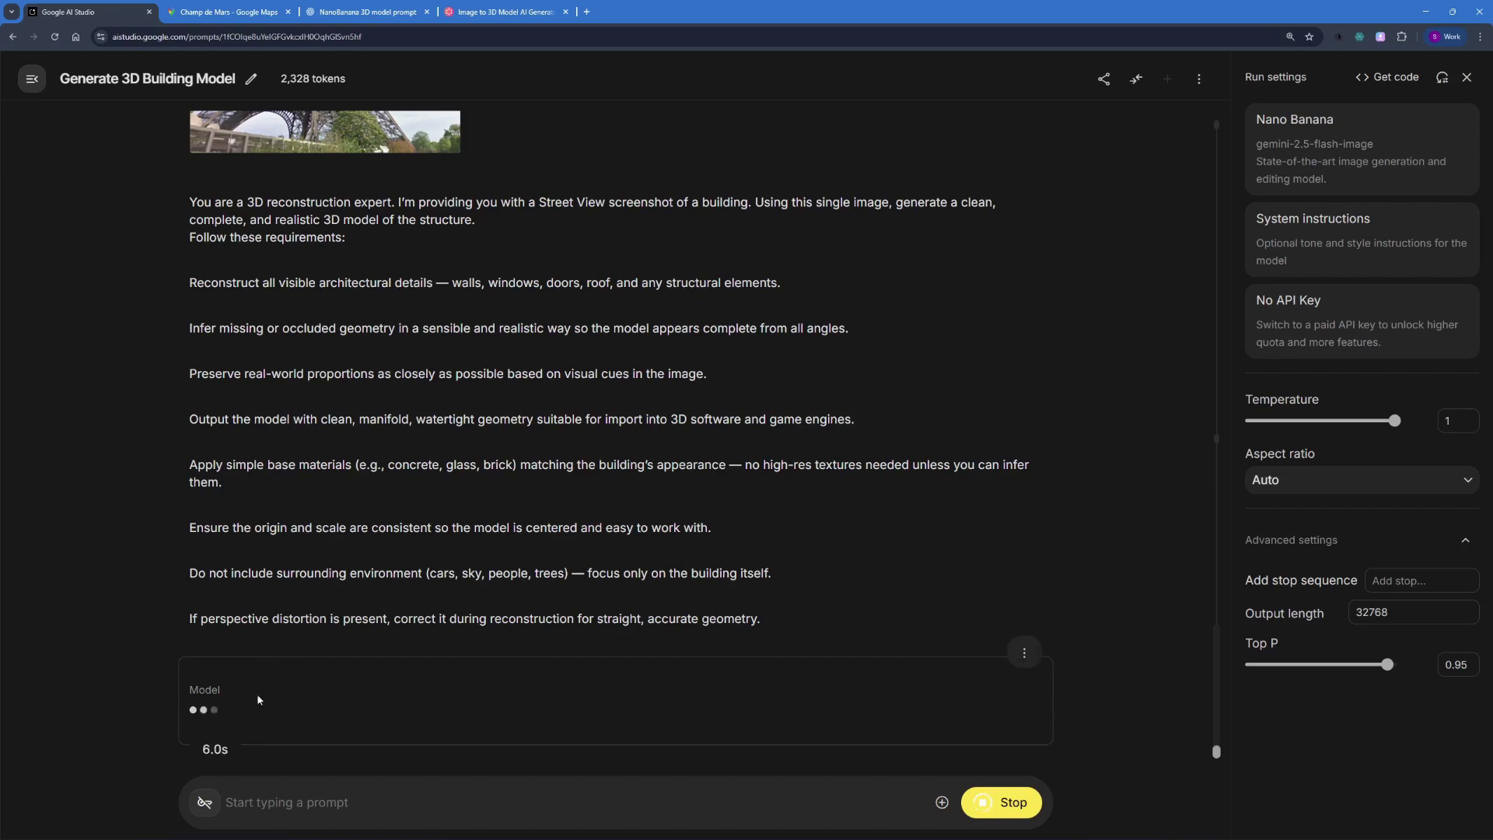
View the generated isolated Eiffel Tower image full size and download it as a PNG.
{"action": "left_click", "coordinate": [471, 7]}
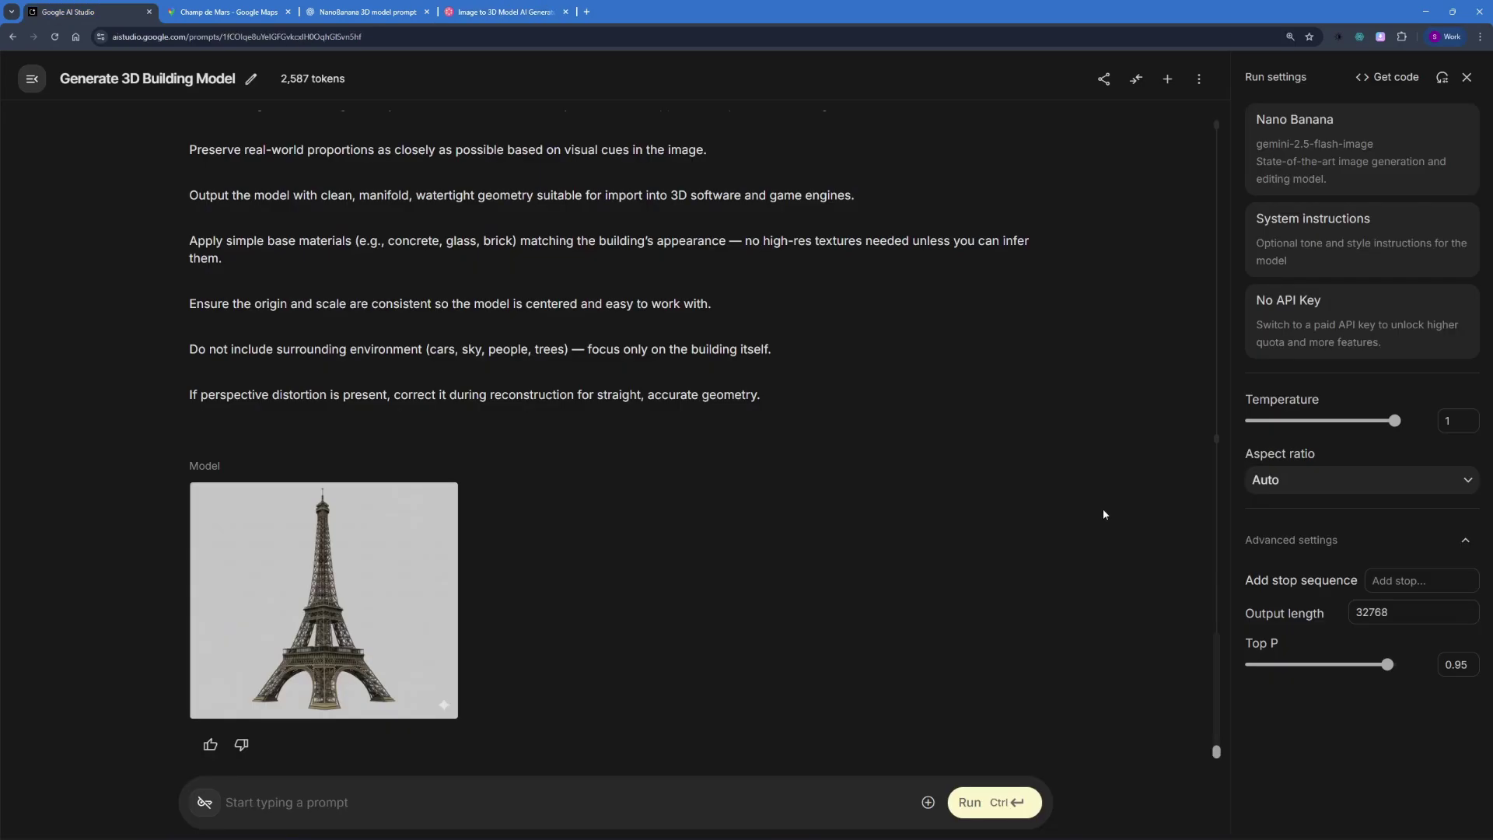
{"action": "mouse_move", "coordinate": [373, 646]}
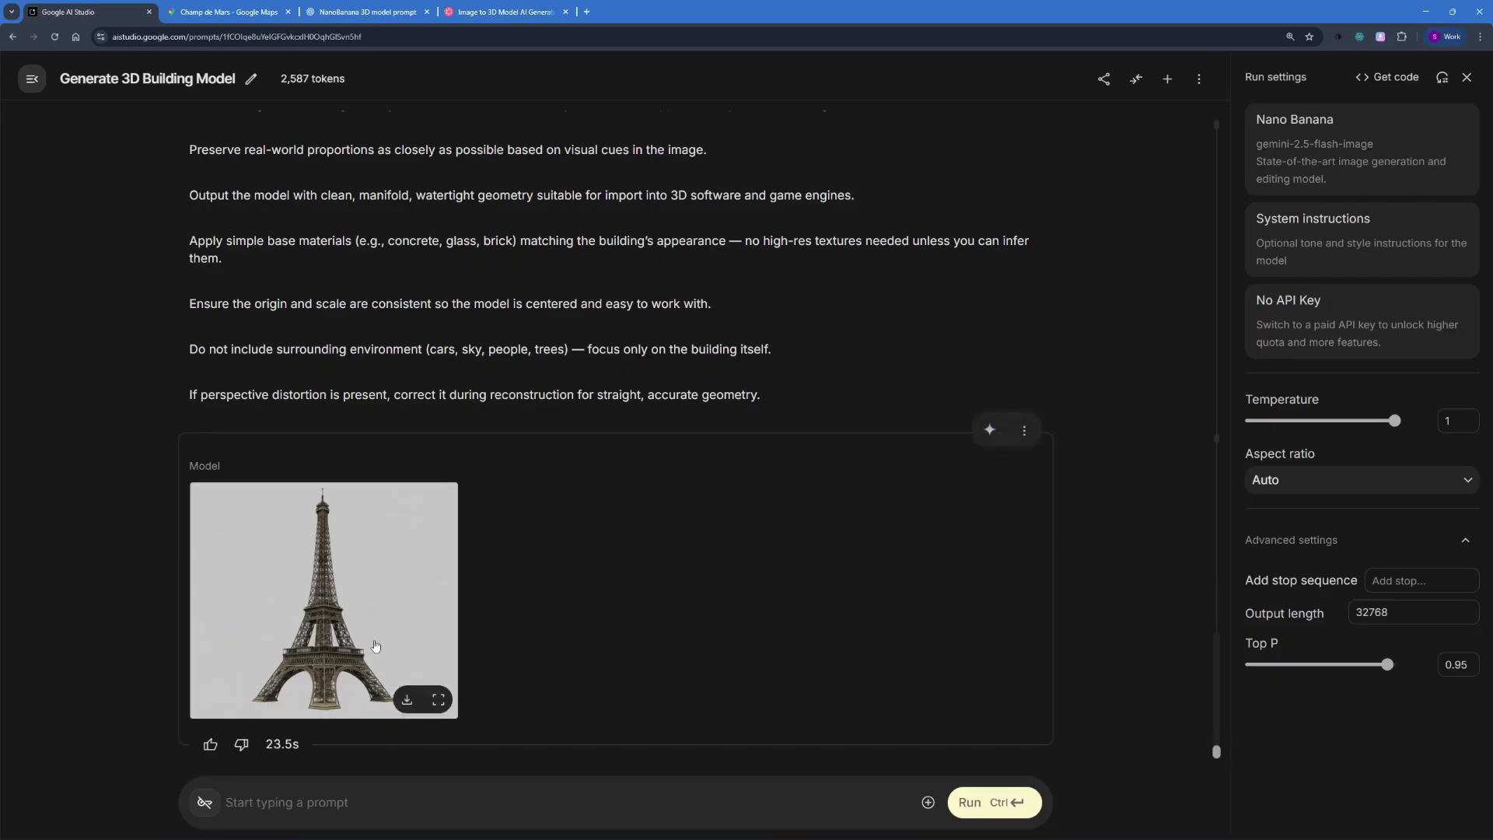
{"action": "left_click", "coordinate": [341, 608]}
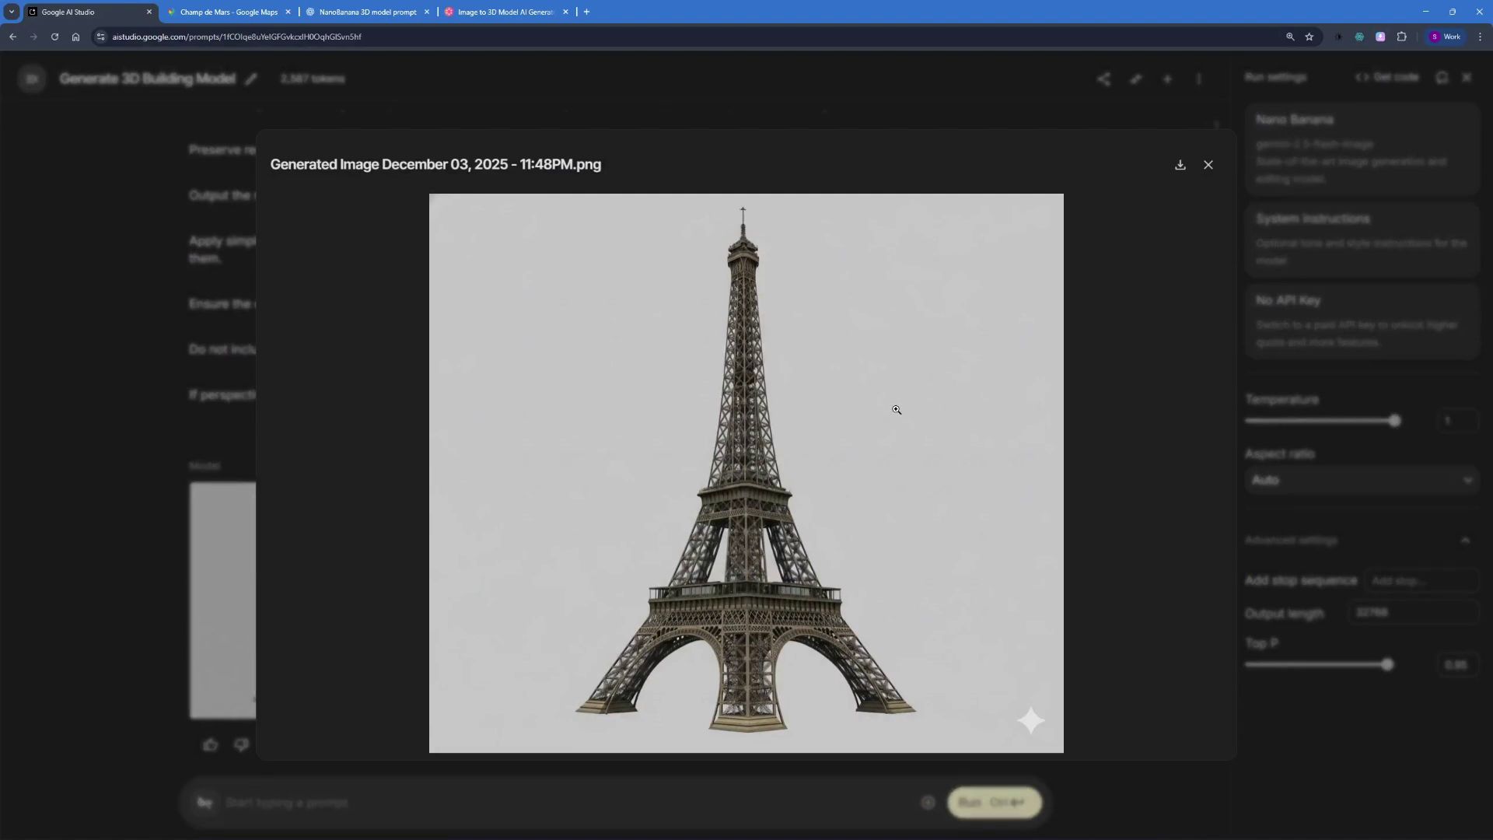
{"action": "key", "text": "Escape"}
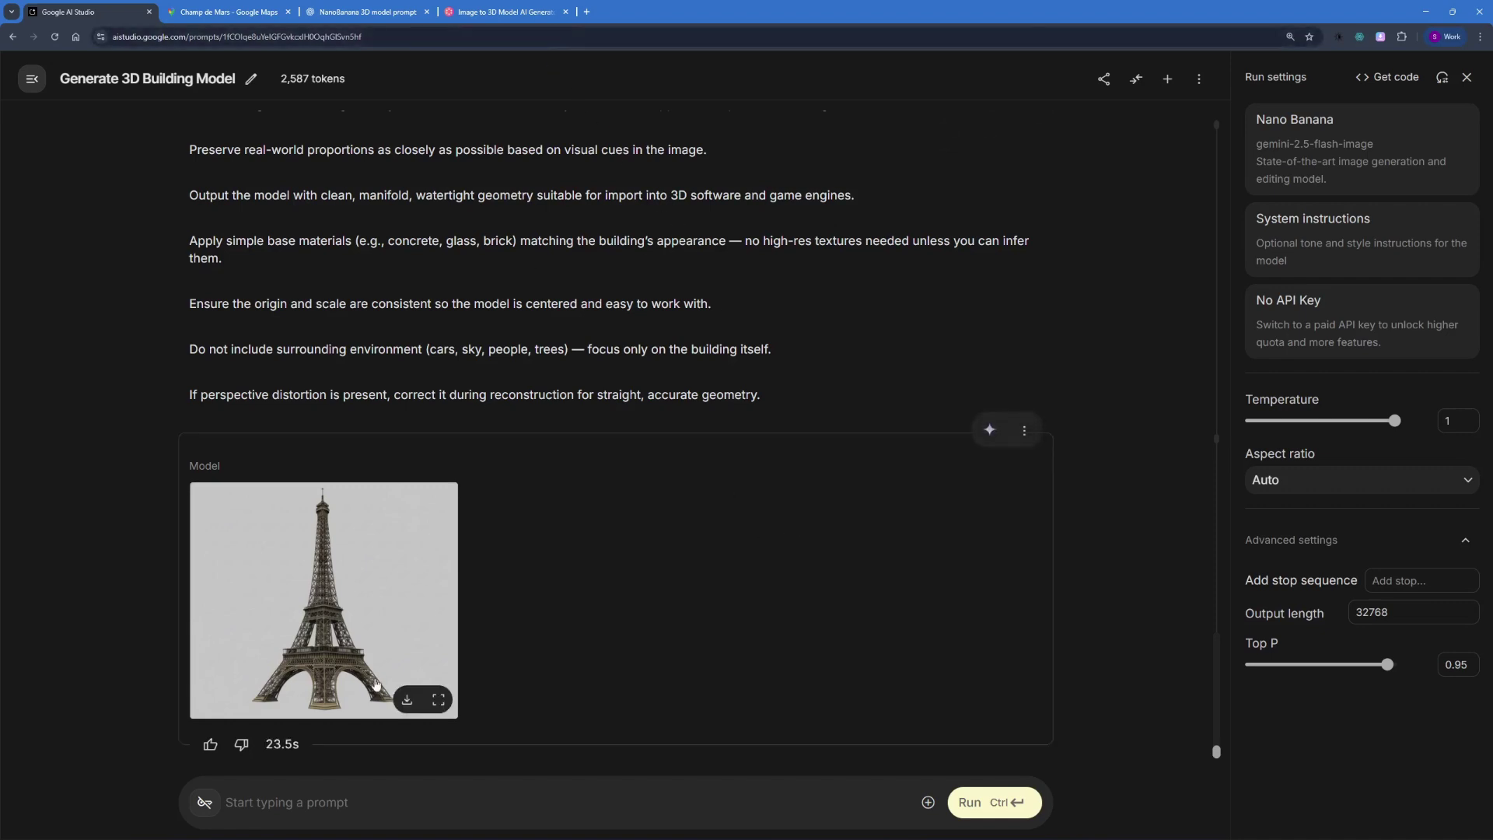
{"action": "left_click", "coordinate": [408, 701]}
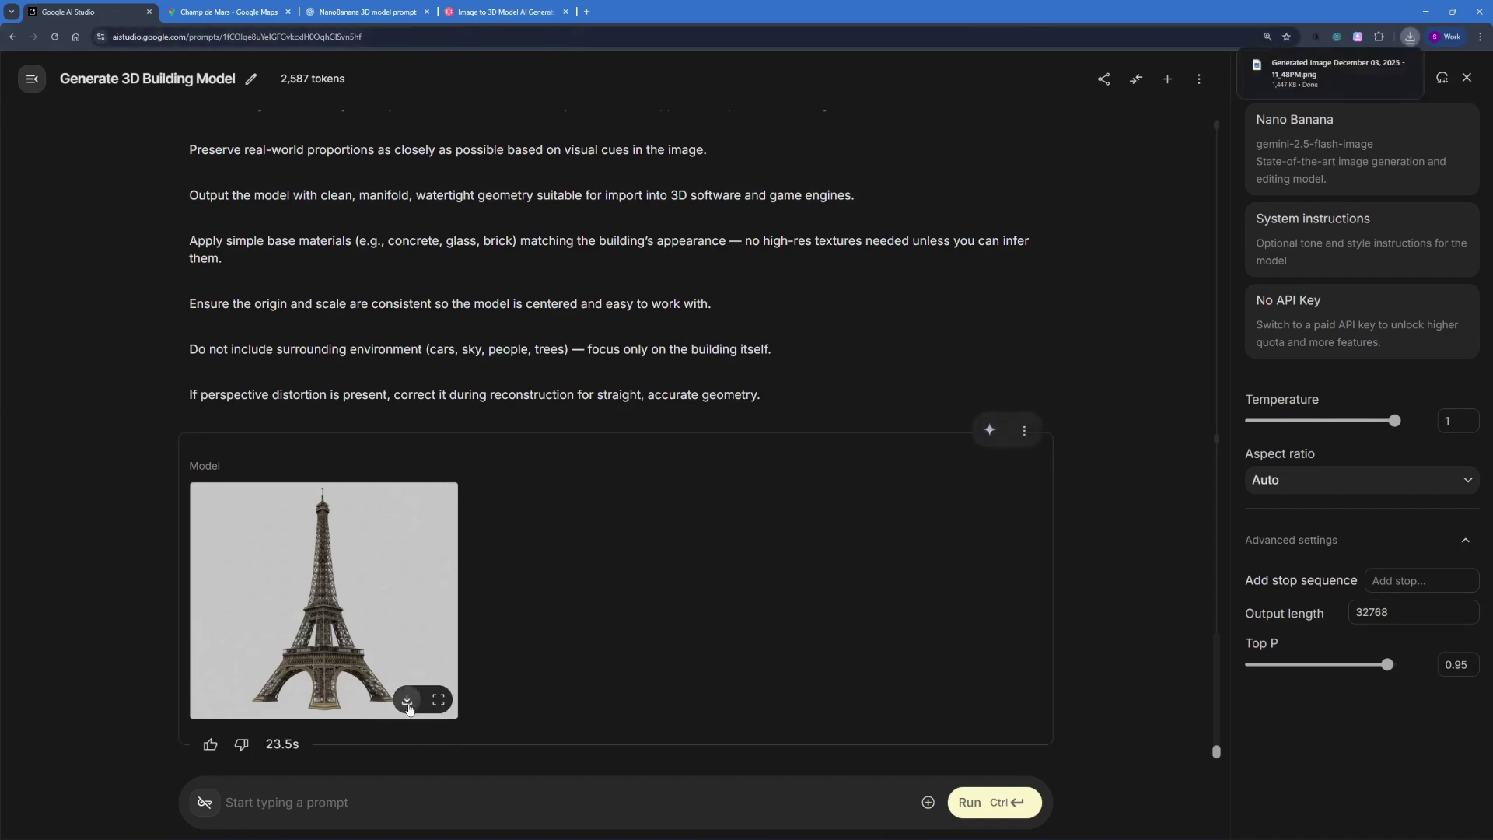
{"action": "left_click", "coordinate": [506, 11]}
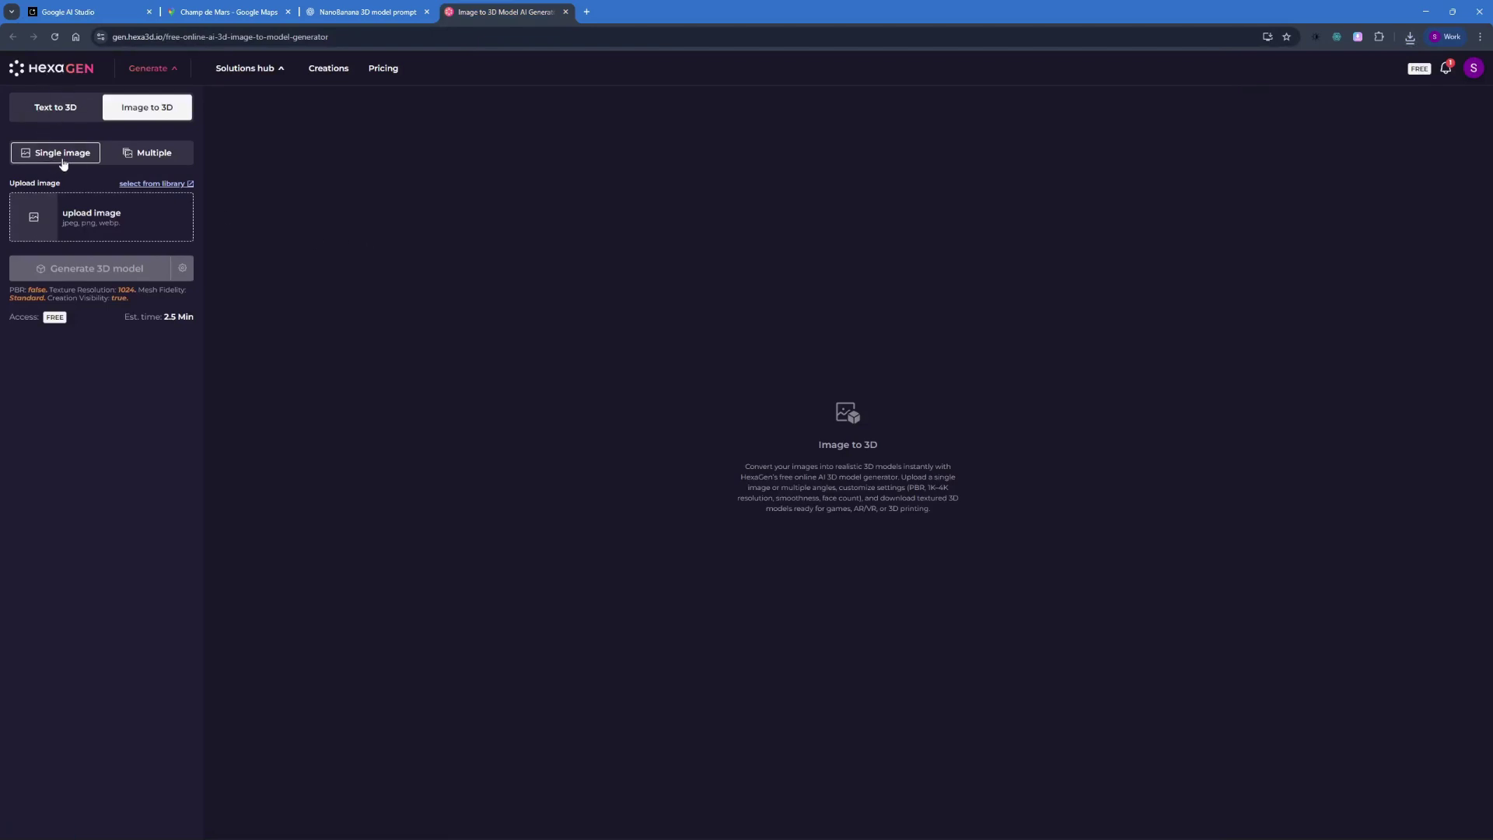
Upload the downloaded Eiffel Tower PNG to Hexa3D, then switch to the Street View tab.
{"action": "left_click", "coordinate": [118, 225]}
{"action": "left_click", "coordinate": [155, 144]}
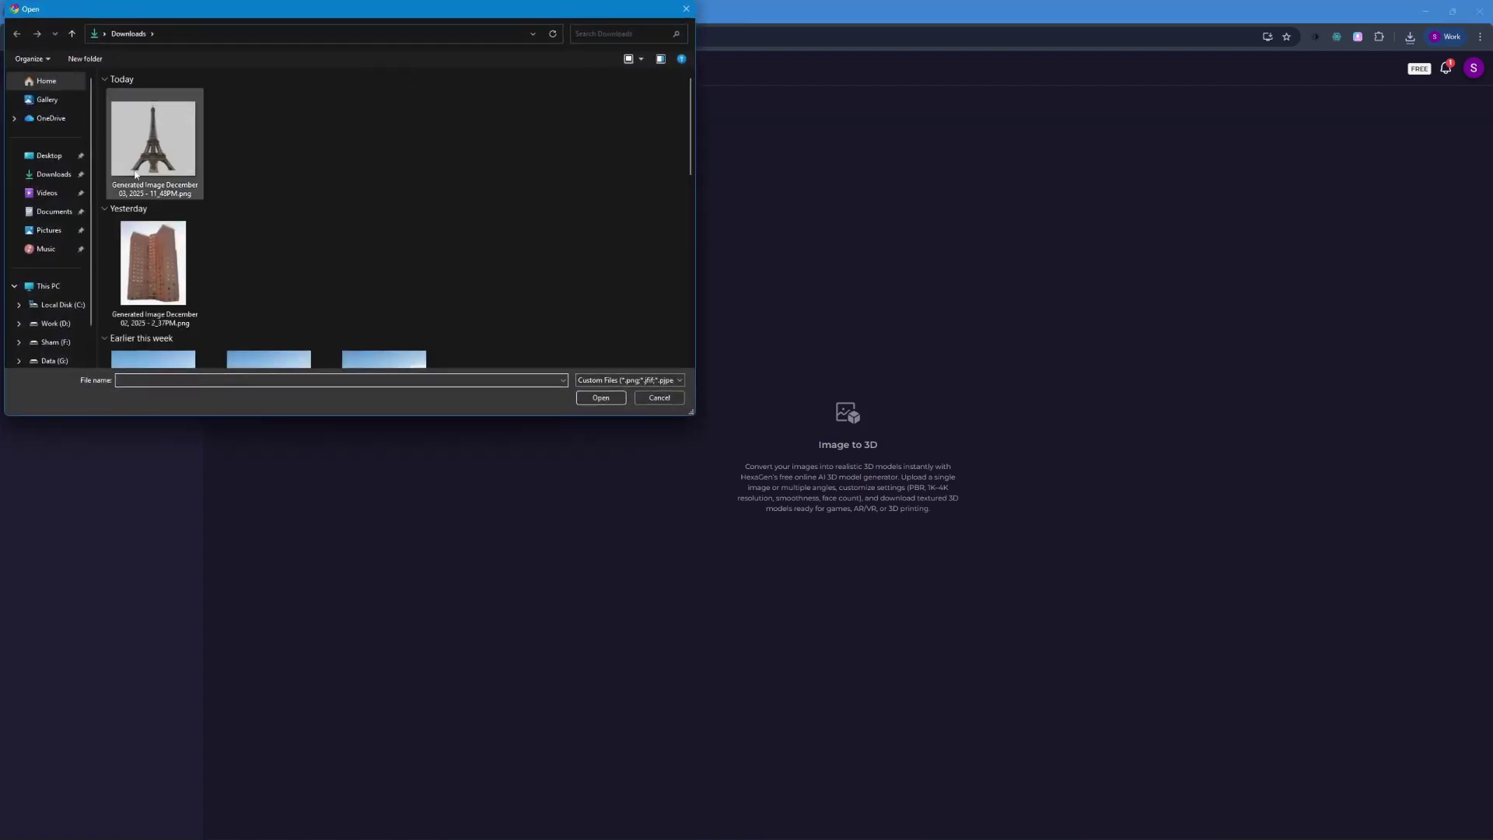
{"action": "left_click", "coordinate": [586, 400]}
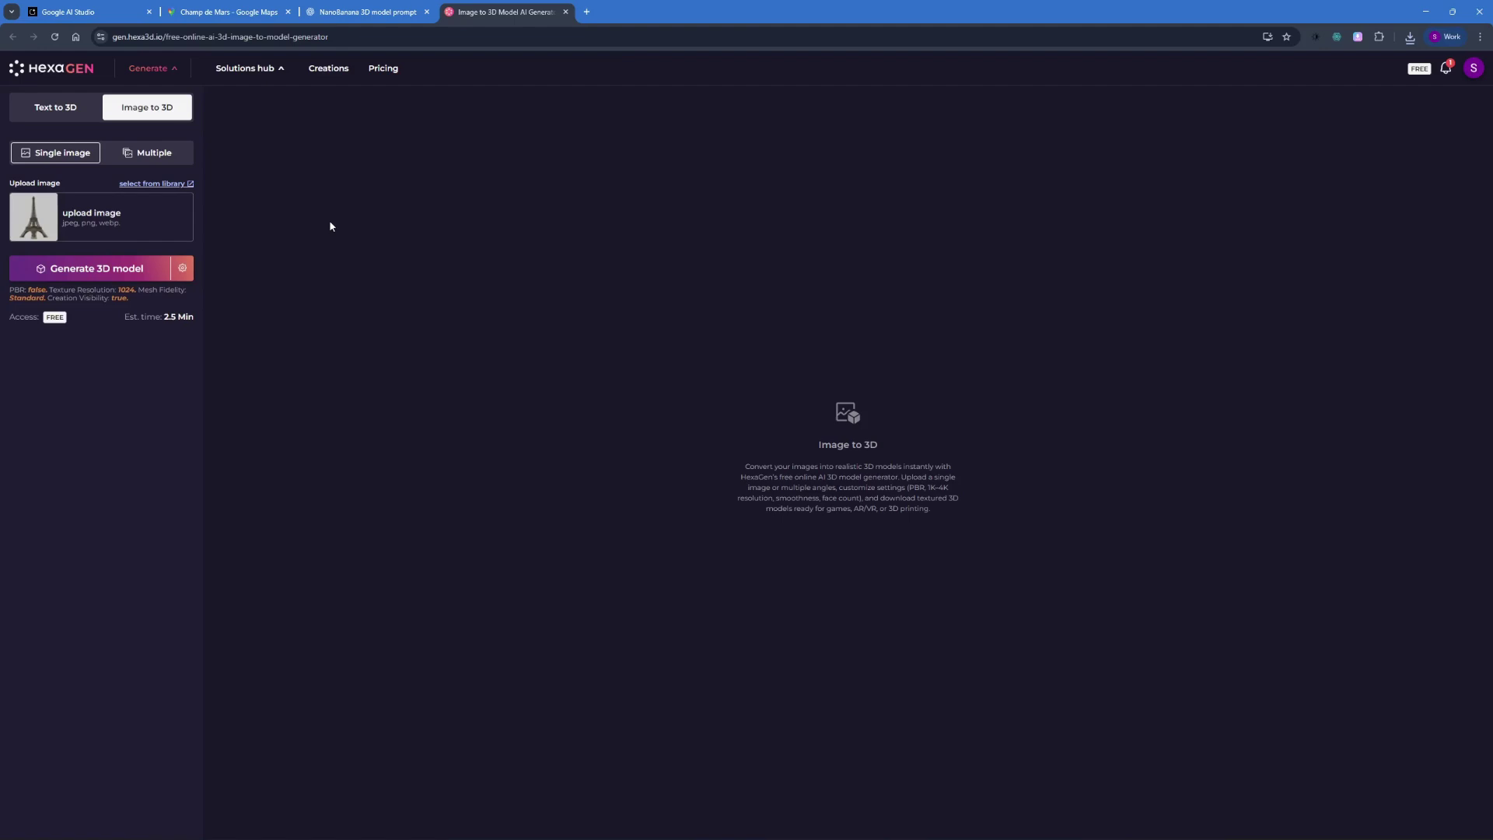
{"action": "key", "text": "ctrl+2"}
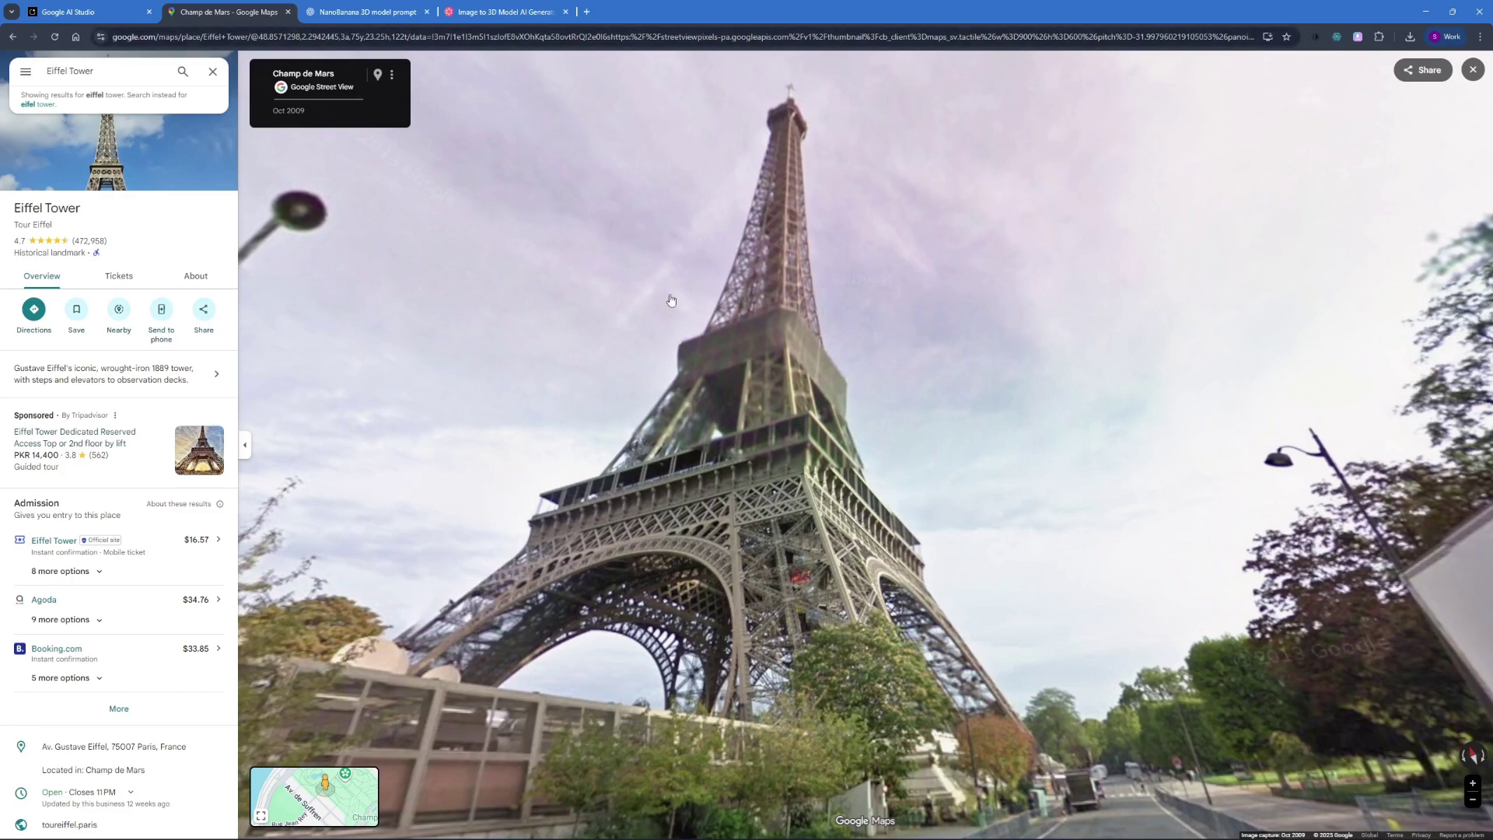
Pass through AI Studio to Hexa3D and orbit the generated Eiffel Tower model to view it from above.
{"action": "key", "text": "ctrl+1"}
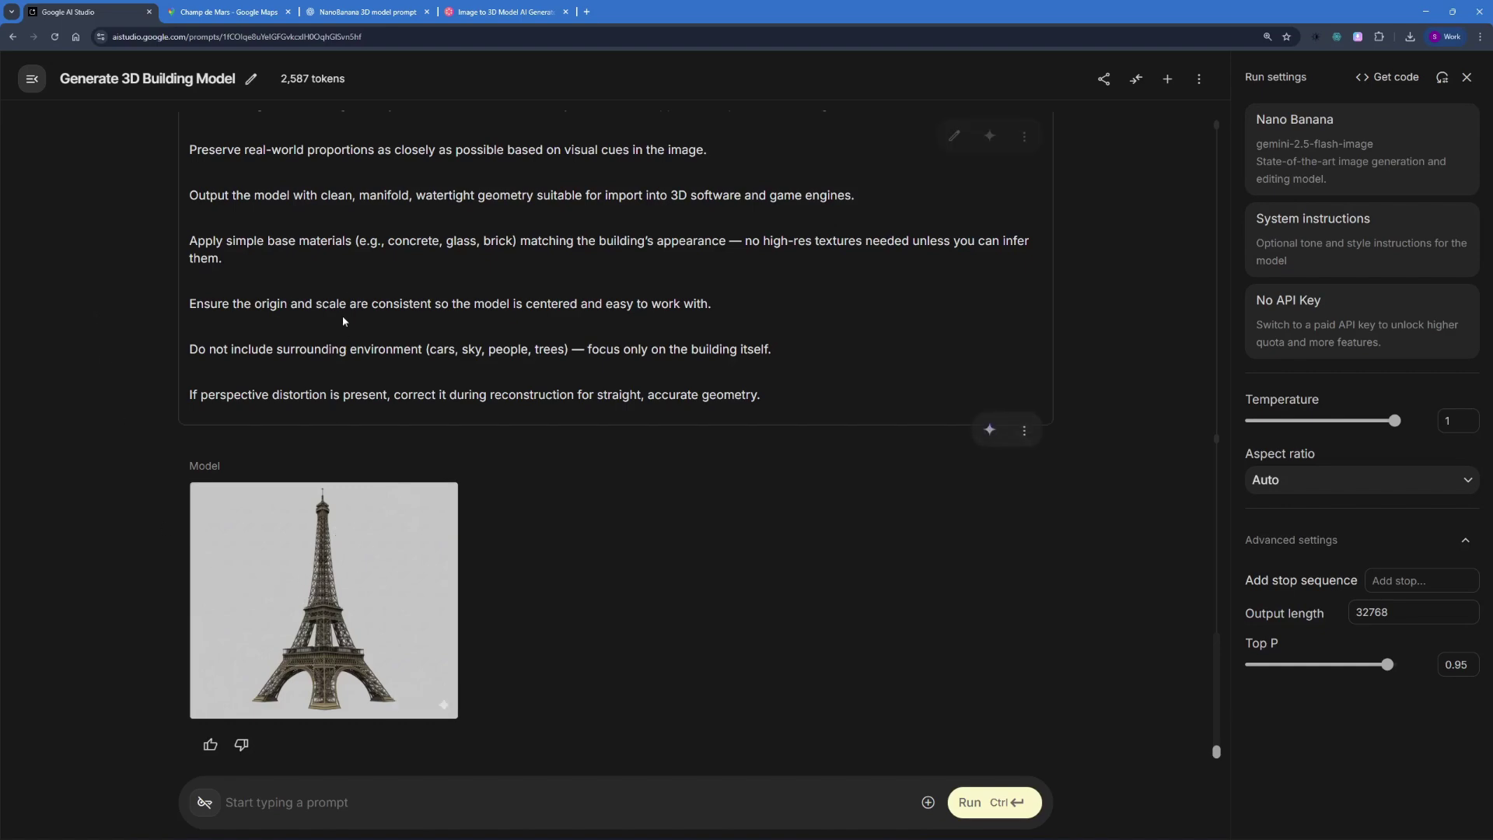
{"action": "key", "text": "ctrl+4"}
{"action": "left_click_drag", "start_coordinate": [865, 552], "coordinate": [871, 762]}
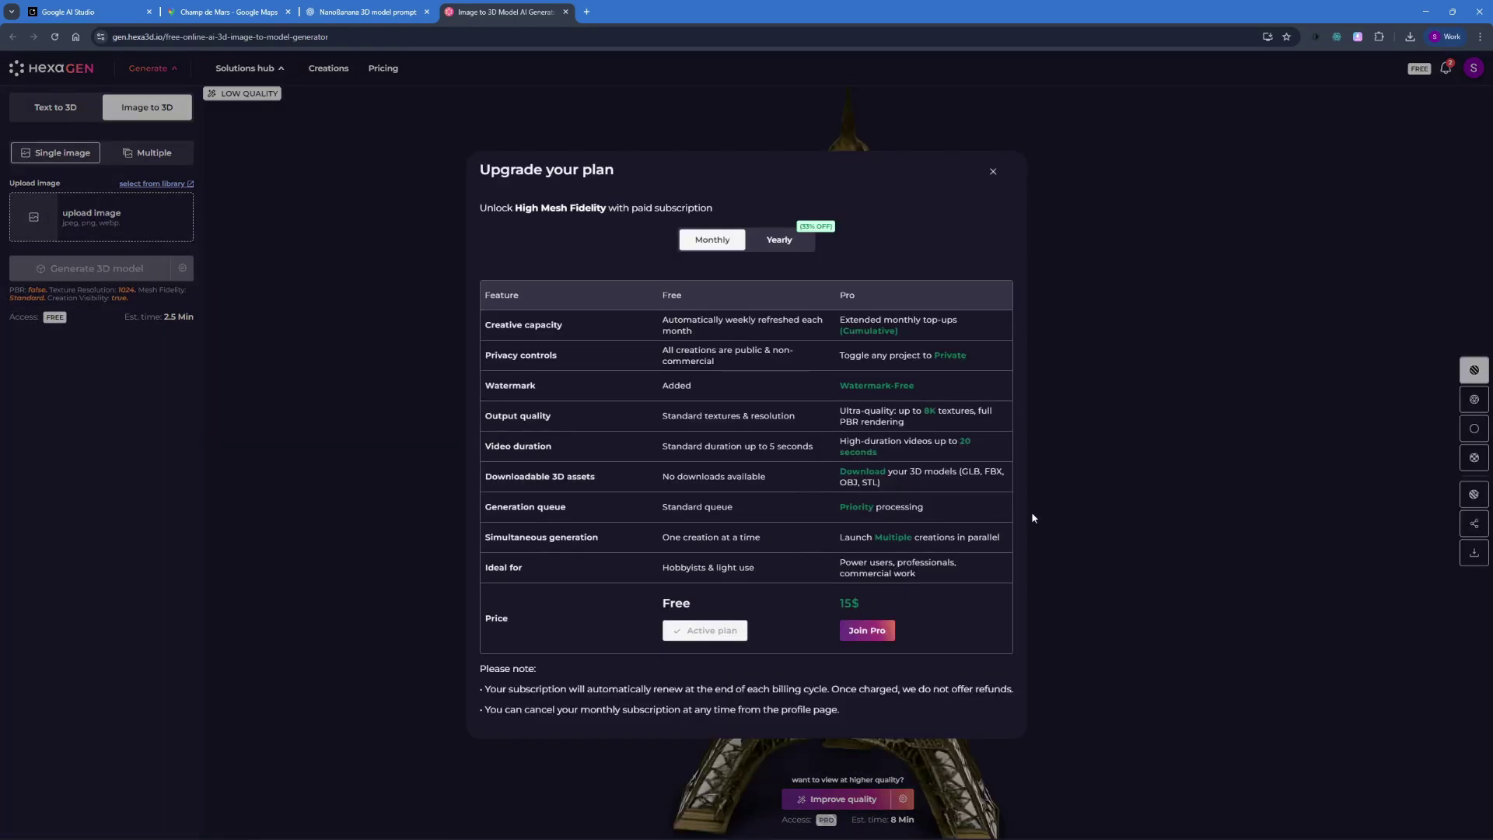
Dismiss the upgrade offer, zoom in on the tower, and try Retexture's Image and Text options.
{"action": "left_click", "coordinate": [1034, 518]}
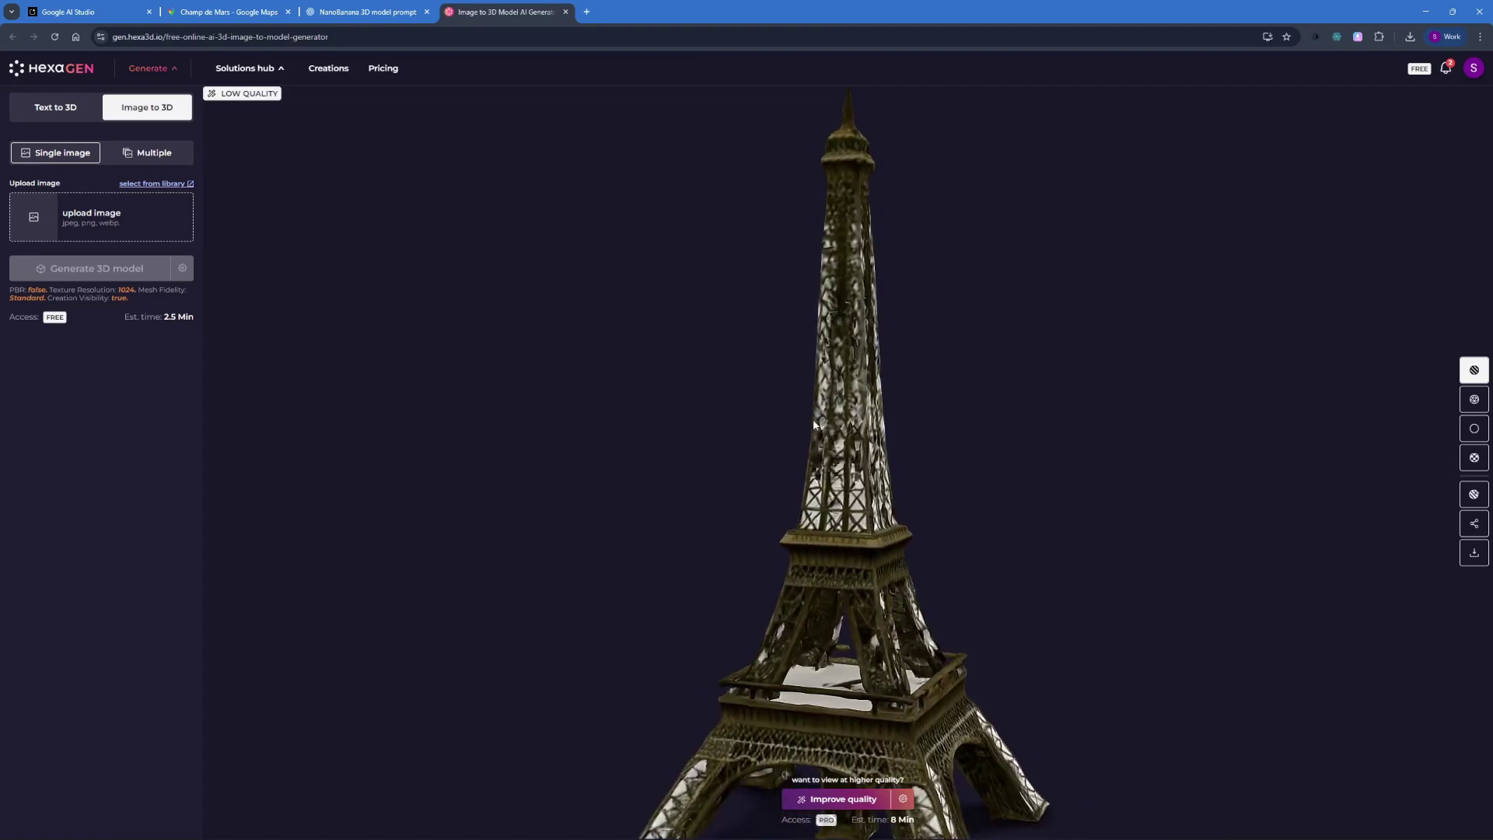
{"action": "scroll", "coordinate": [762, 430], "scroll_direction": "up", "scroll_amount": 3}
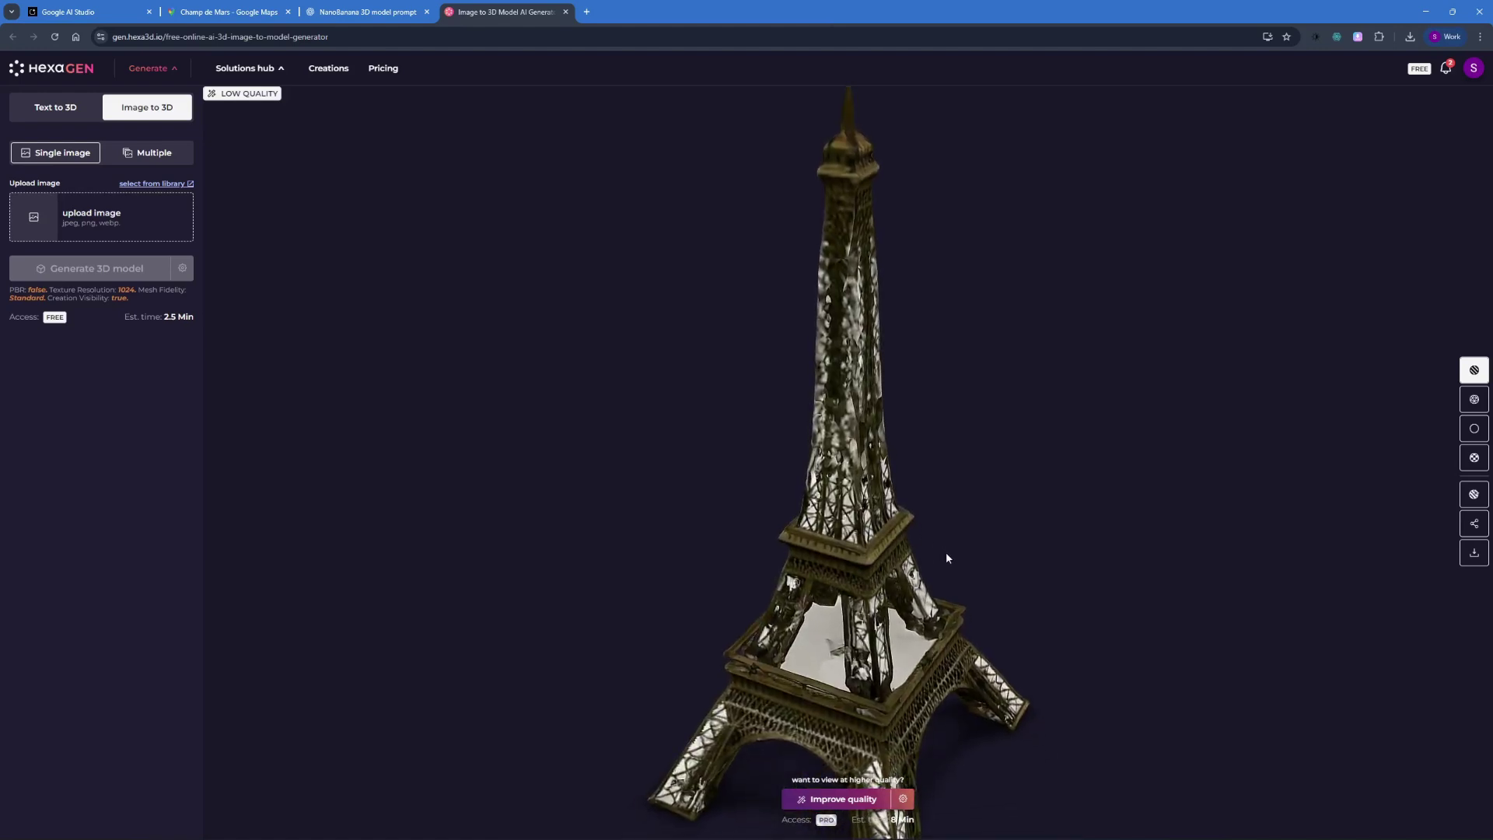
{"action": "left_click", "coordinate": [1474, 495]}
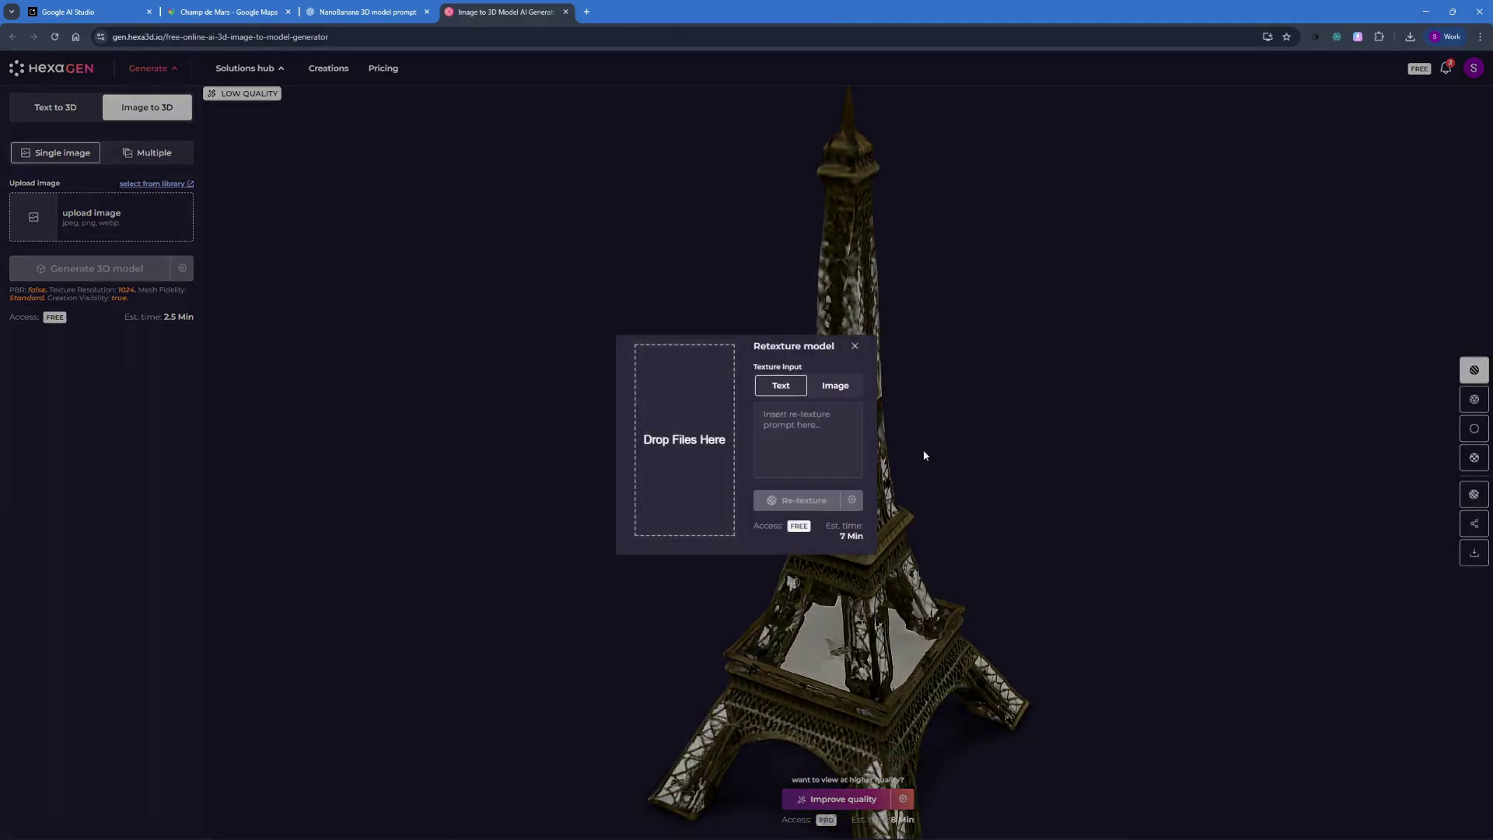
{"action": "left_click", "coordinate": [824, 387]}
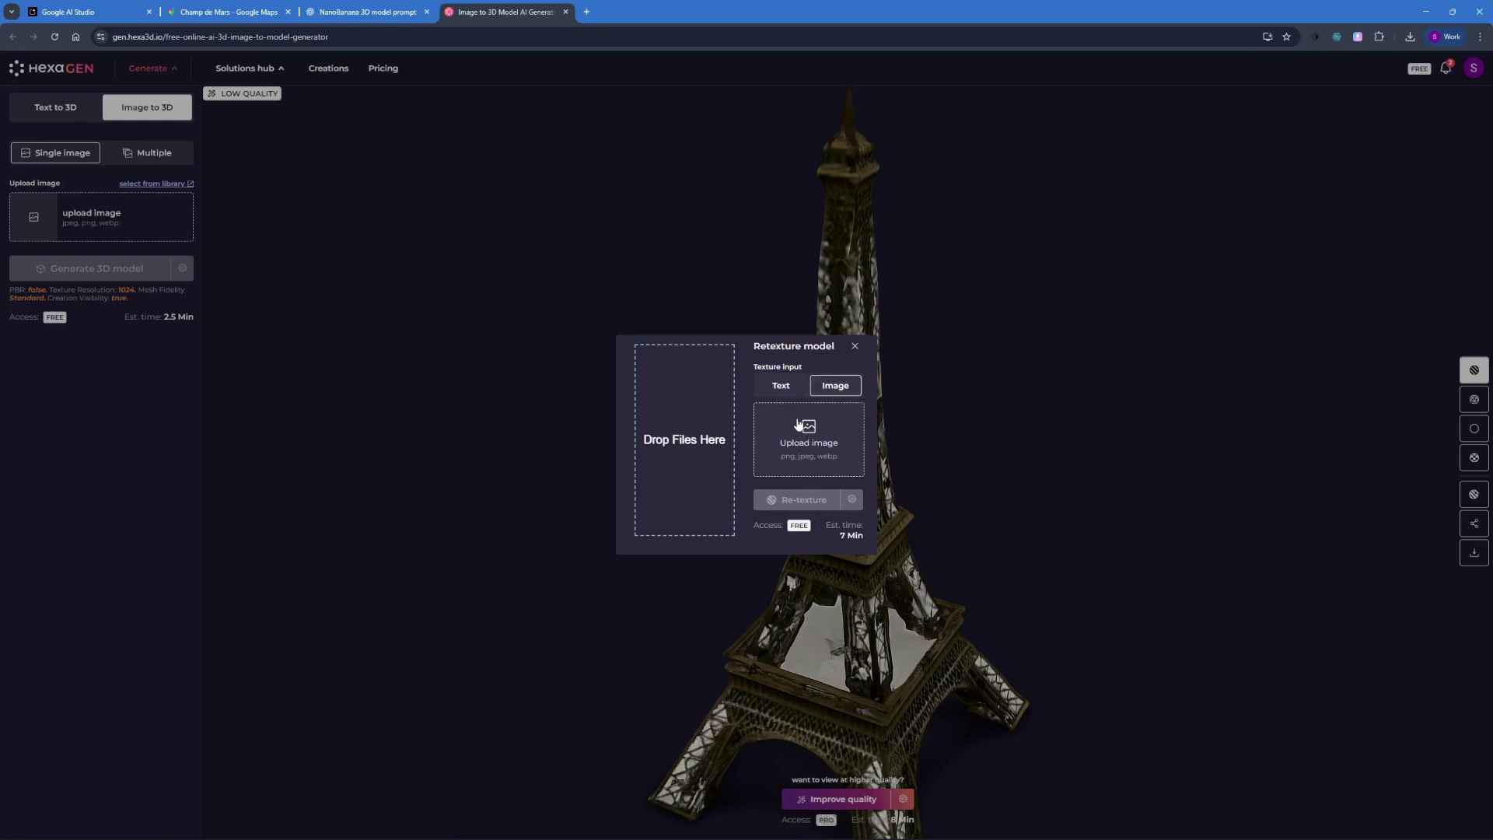
{"action": "left_click", "coordinate": [799, 387]}
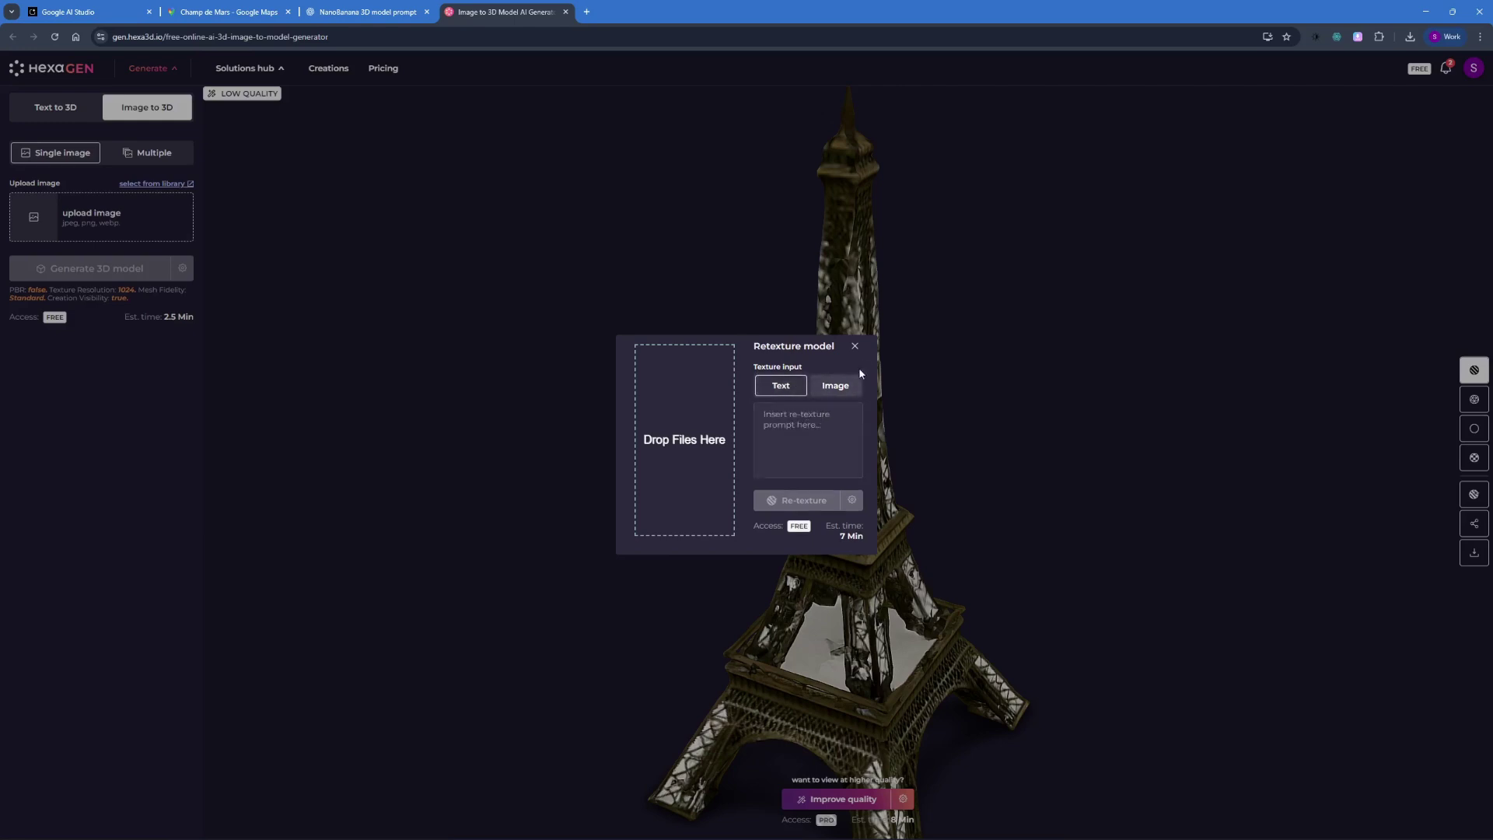
Note the 7 Min retexture estimate, close Retexture, and orbit the tower along its axis.
{"action": "left_click_drag", "start_coordinate": [842, 535], "coordinate": [861, 532]}
{"action": "left_click", "coordinate": [856, 346]}
{"action": "left_click_drag", "start_coordinate": [866, 350], "coordinate": [837, 490]}
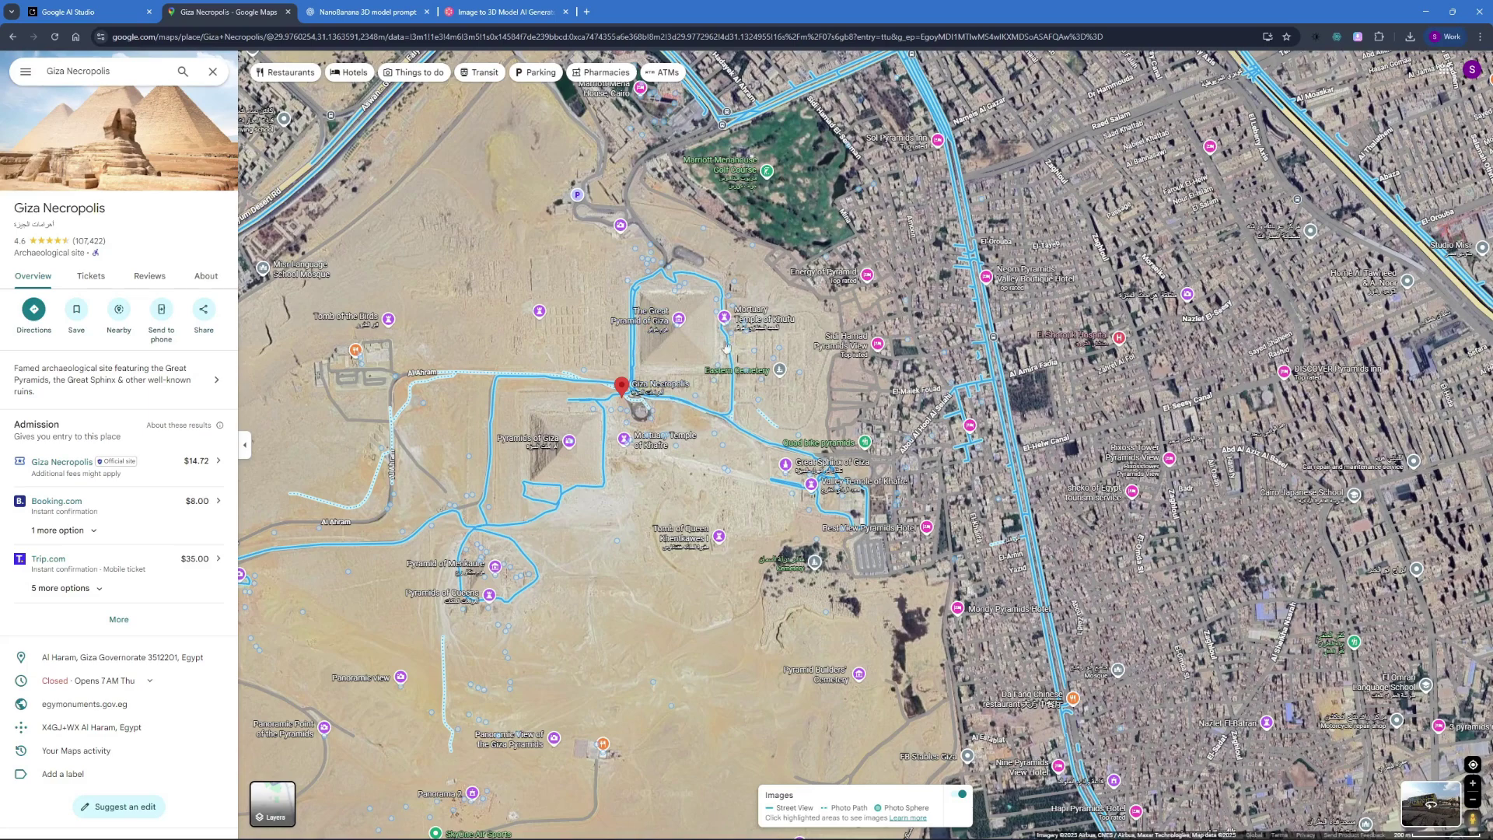
Zoom and centre the satellite map on the Great Pyramid, then open a Street View photo of it.
{"action": "scroll", "coordinate": [732, 303], "scroll_direction": "up", "scroll_amount": 5}
{"action": "left_click_drag", "start_coordinate": [728, 326], "coordinate": [838, 394]}
{"action": "scroll", "coordinate": [853, 376], "scroll_direction": "down", "scroll_amount": 2}
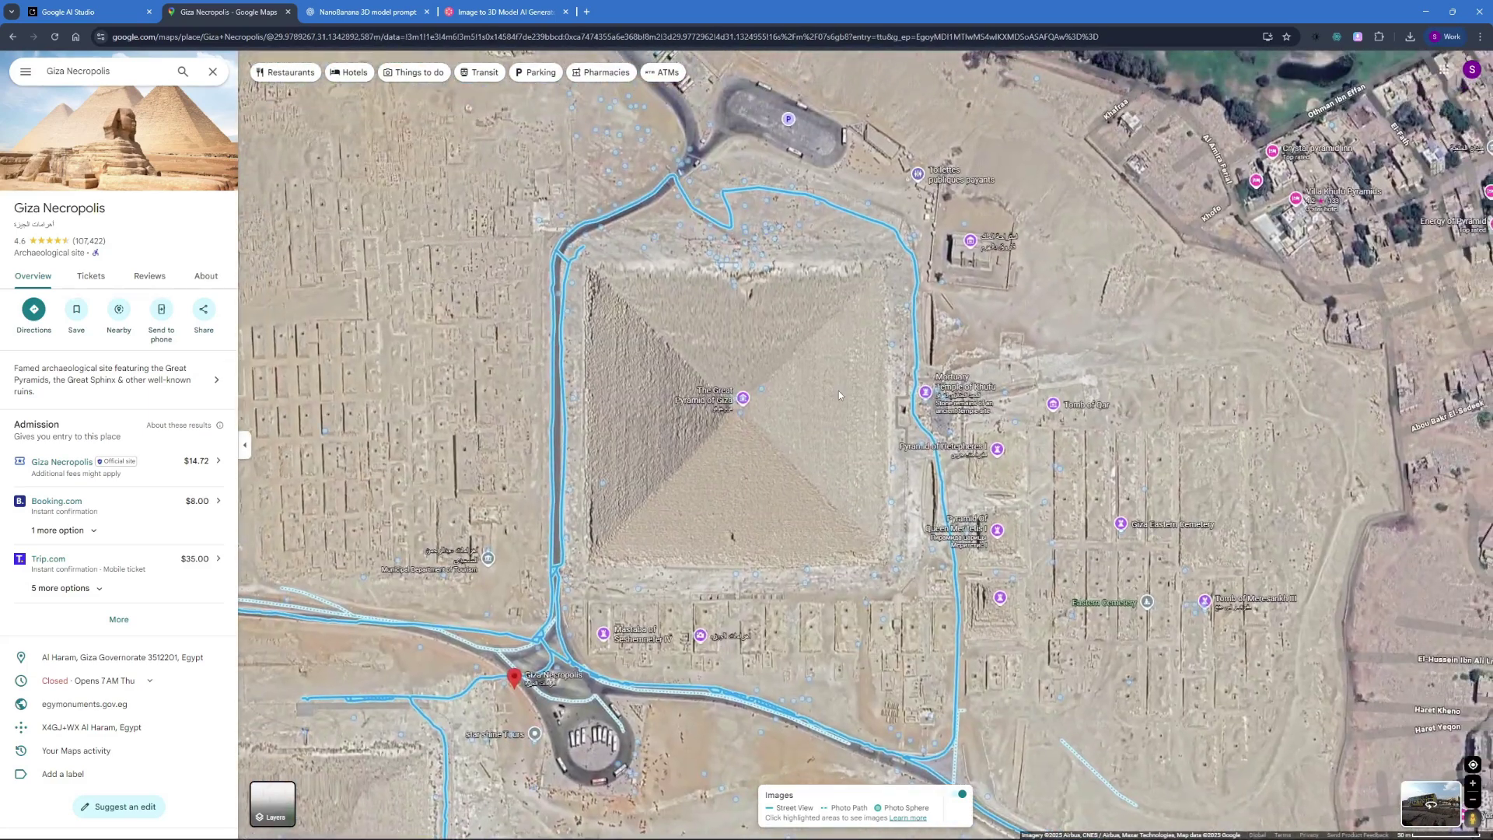
{"action": "left_click", "coordinate": [658, 343]}
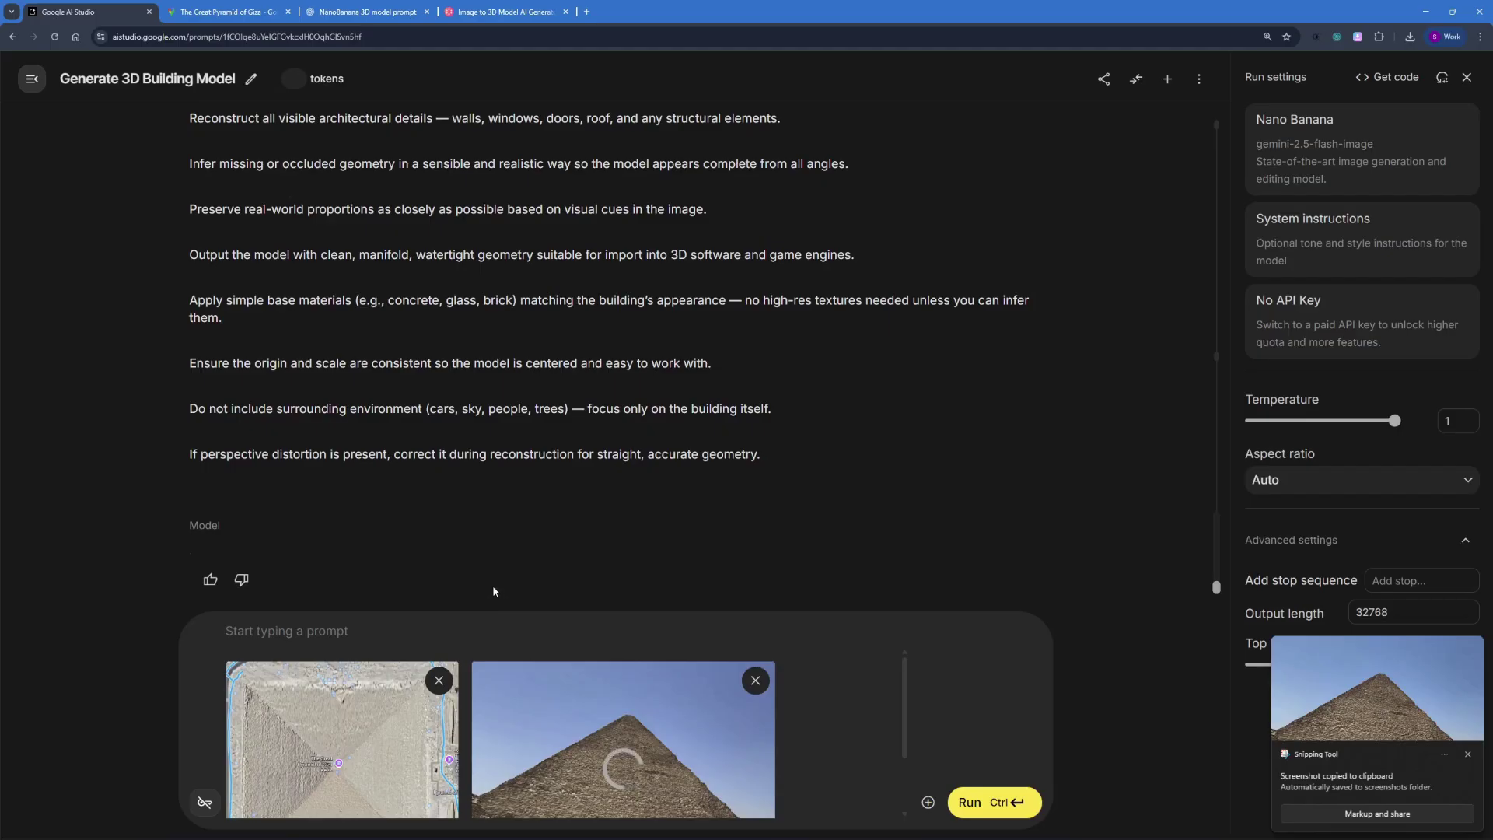
Paste the reconstruction prompt and replace 'this single image' with wording for both pyramid views.
{"action": "scroll", "coordinate": [636, 498], "scroll_direction": "up", "scroll_amount": 3}
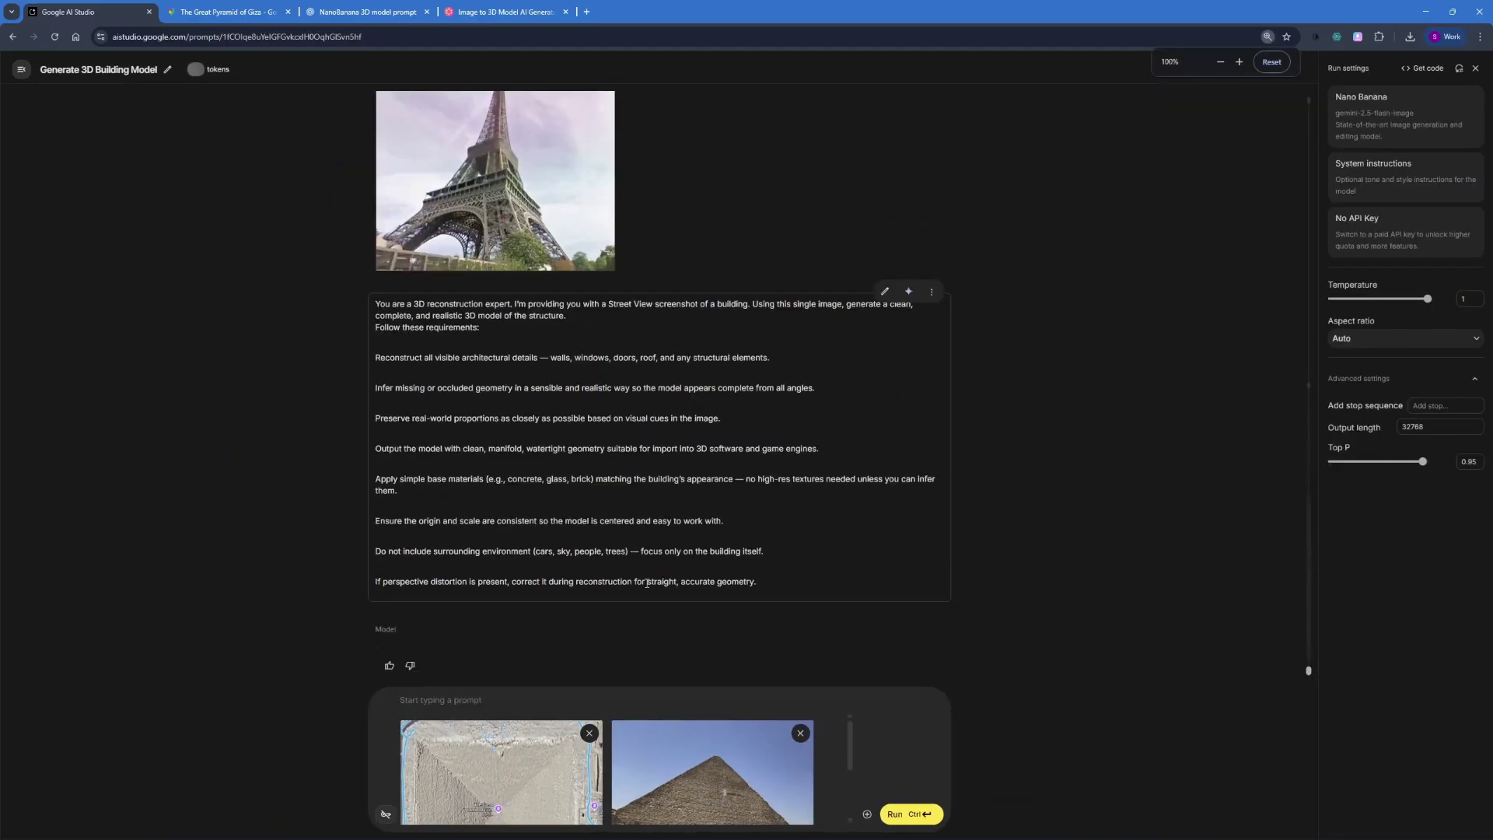
{"action": "type", "text": "You are a 3D reconstruction expert. I'm providing you with a Street View screenshot of a building. Using this single image, generate a clean, complete, and realistic 3D model of the structure. Follow these requirements: Reconstruct all visible architectural details — walls, windows, doors, roof, and any structural elements. Infer missing or occluded geometry in a sensible and realistic way so the model appears complete from all angles. Preserve real-world proportions as closely as possible based on visual cues in the image. Output the model with clean, manifold, watertight geometry suitable for import into 3D software and game engines. Apply simple base materials (e.g., concrete, glass, brick) matching the building's appearance — no high-res textures needed unless you can infer them. Ensure the origin and scale are consistent so the model is centered and easy to work with. Do not include surrounding environment (cars, sky, people, trees) — focus only on the building itself. If perspective distortion is present, correct it during reconstruction for straight, accurate geometry."}
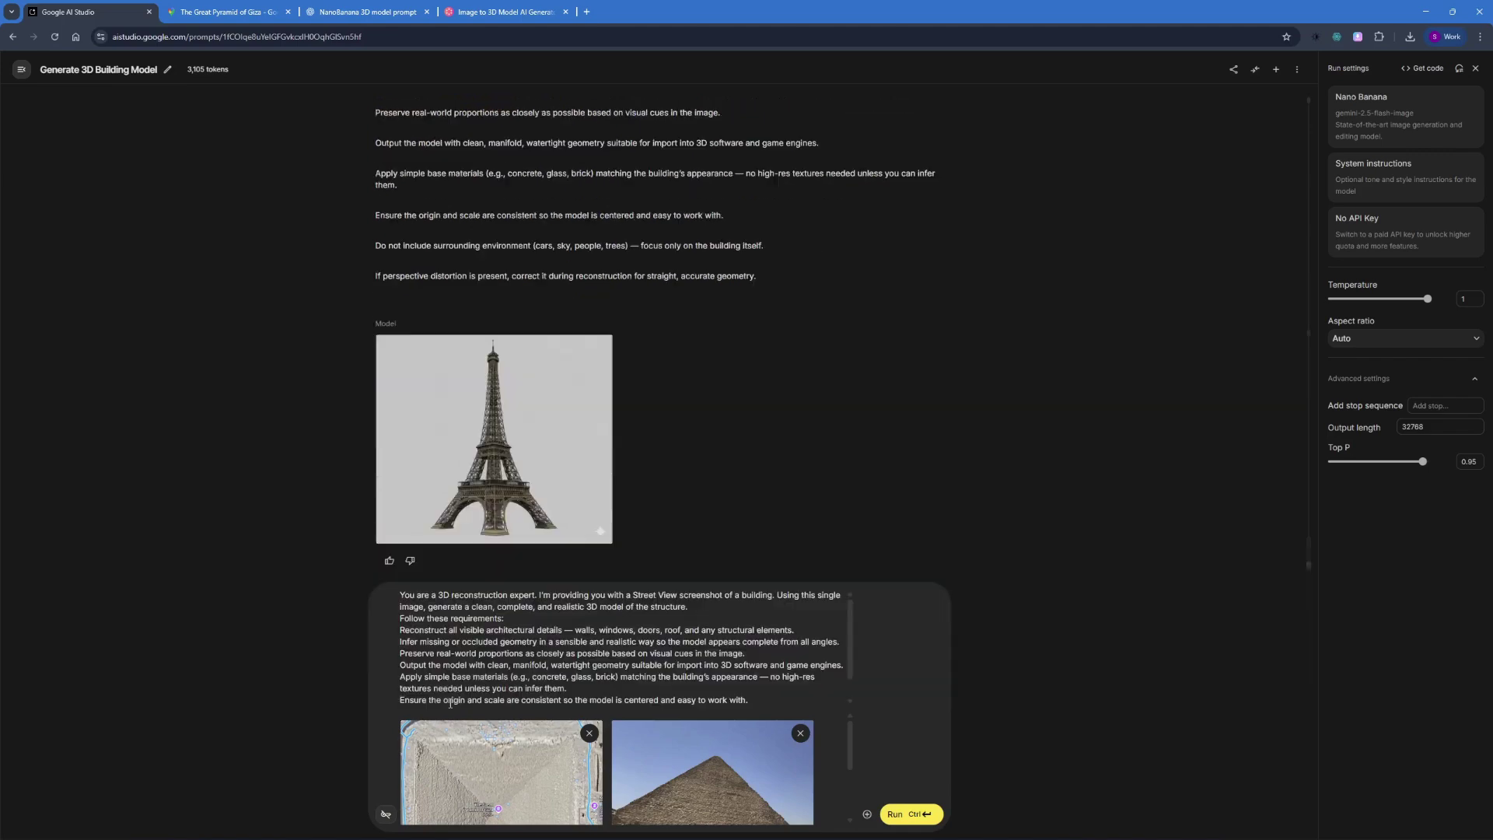
{"action": "key", "text": "ctrl+plus"}
{"action": "key", "text": "ctrl+plus"}
{"action": "key", "text": "ctrl+plus"}
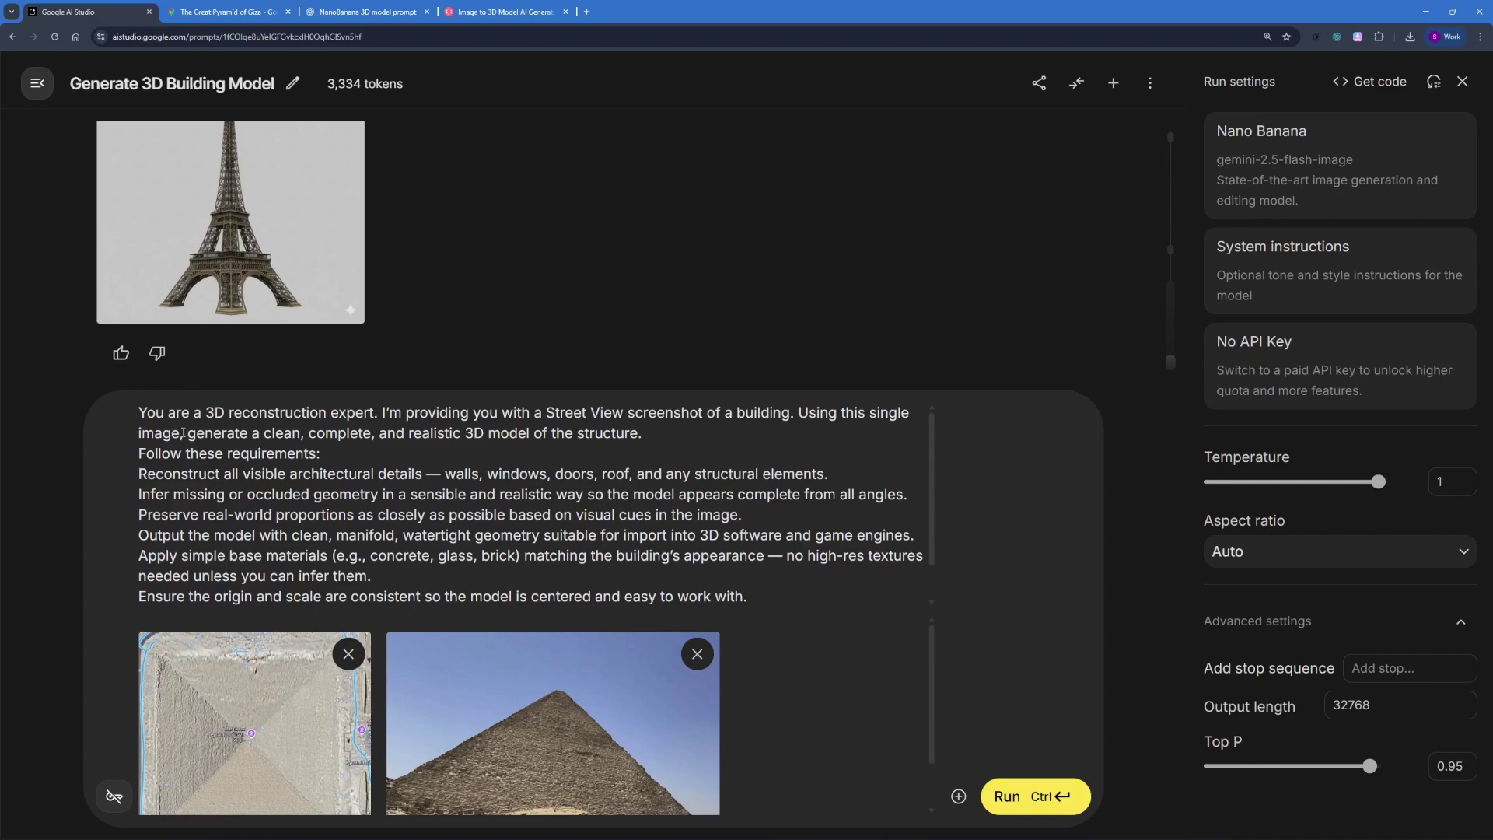
{"action": "left_click_drag", "start_coordinate": [181, 432], "coordinate": [844, 406]}
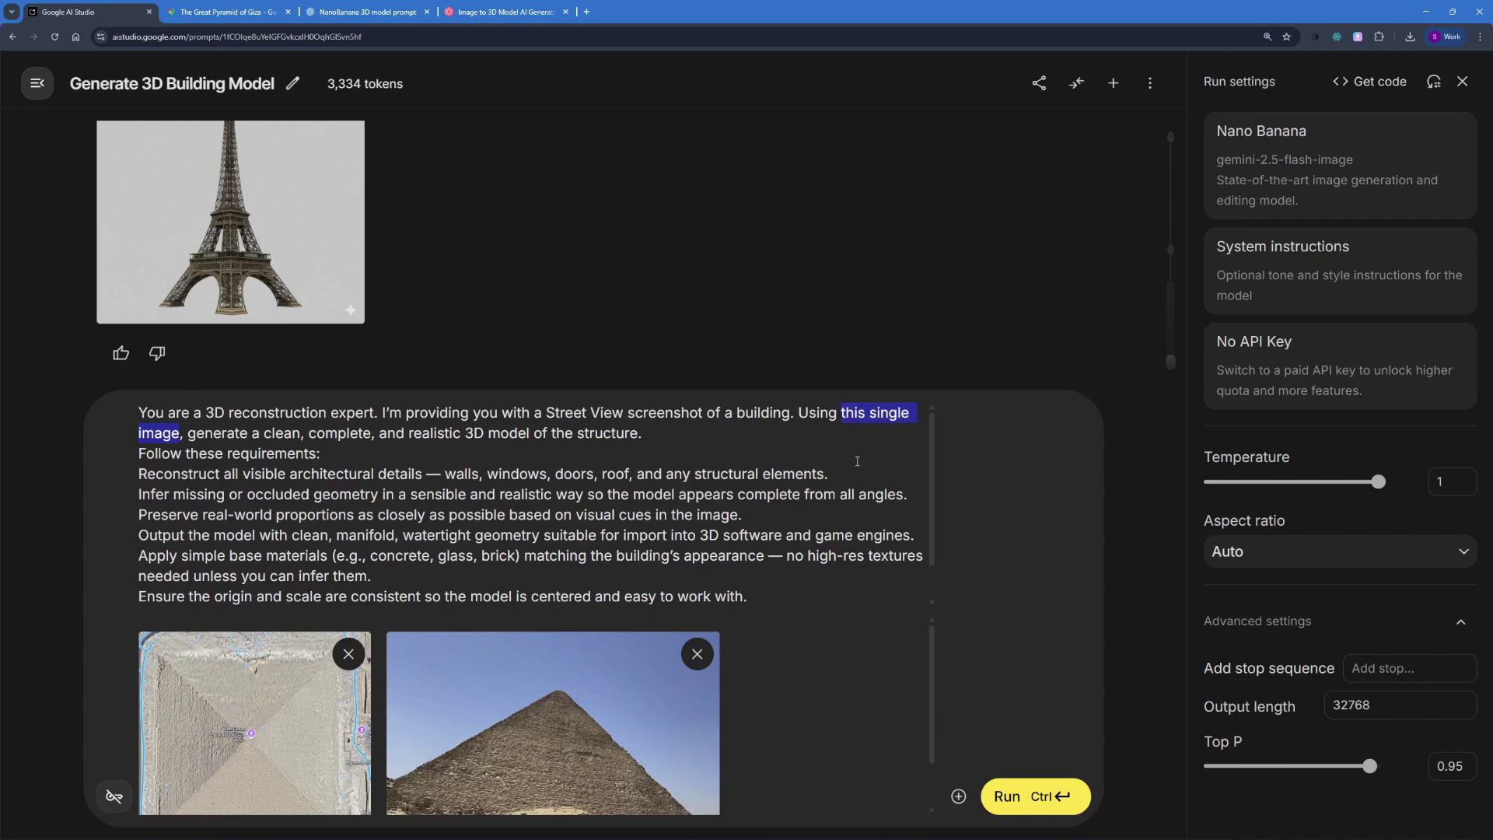
{"action": "key", "text": "ctrl+v"}
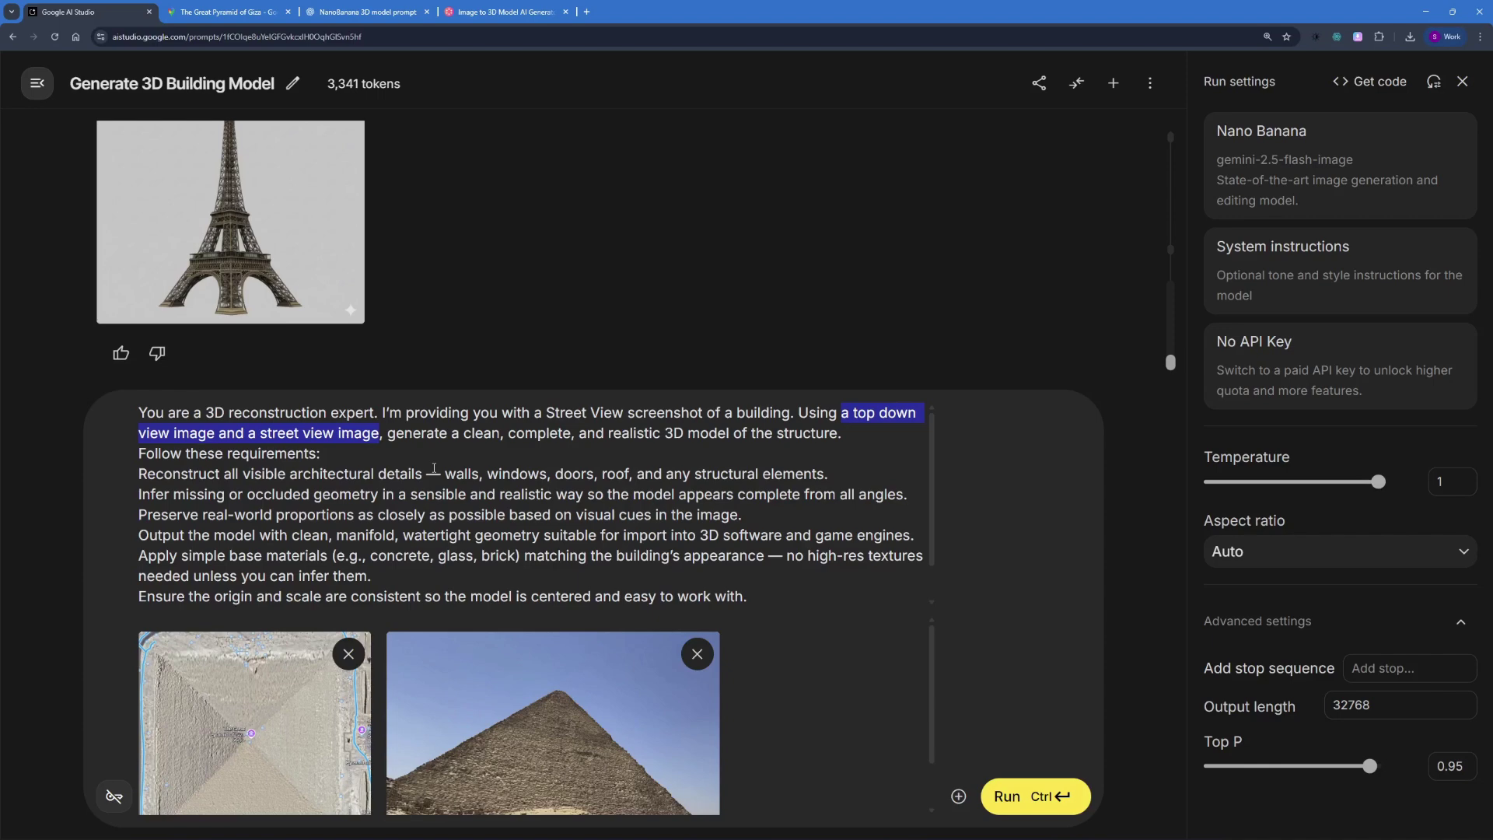
Run the reworded pyramid prompt, restore the page zoom, and return to Hexa3D.
{"action": "scroll", "coordinate": [466, 498], "scroll_direction": "down", "scroll_amount": 1}
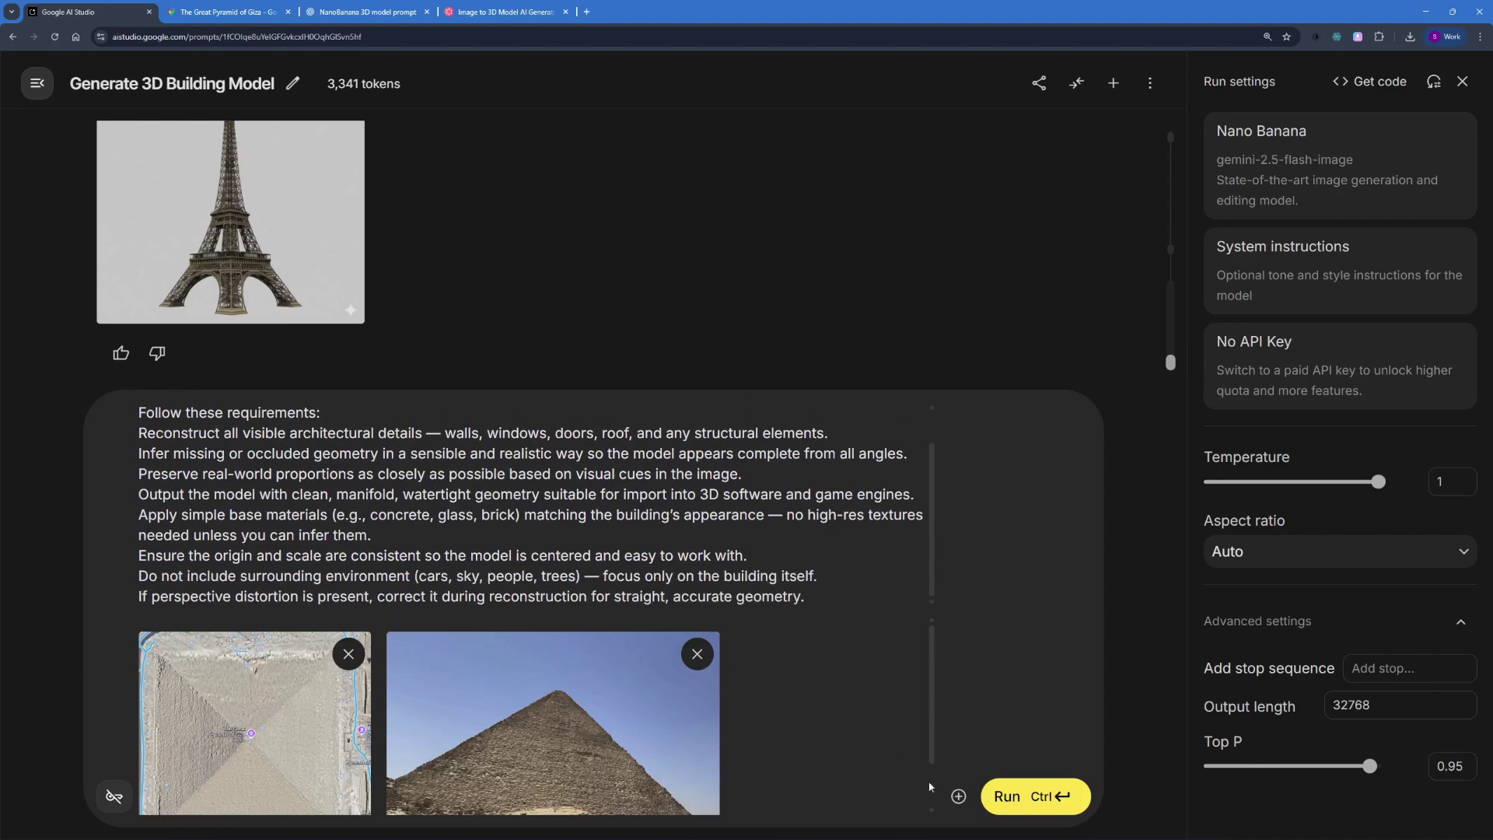
{"action": "left_click", "coordinate": [1009, 797]}
{"action": "key", "text": "ctrl+minus"}
{"action": "key", "text": "ctrl+minus"}
{"action": "key", "text": "ctrl+minus"}
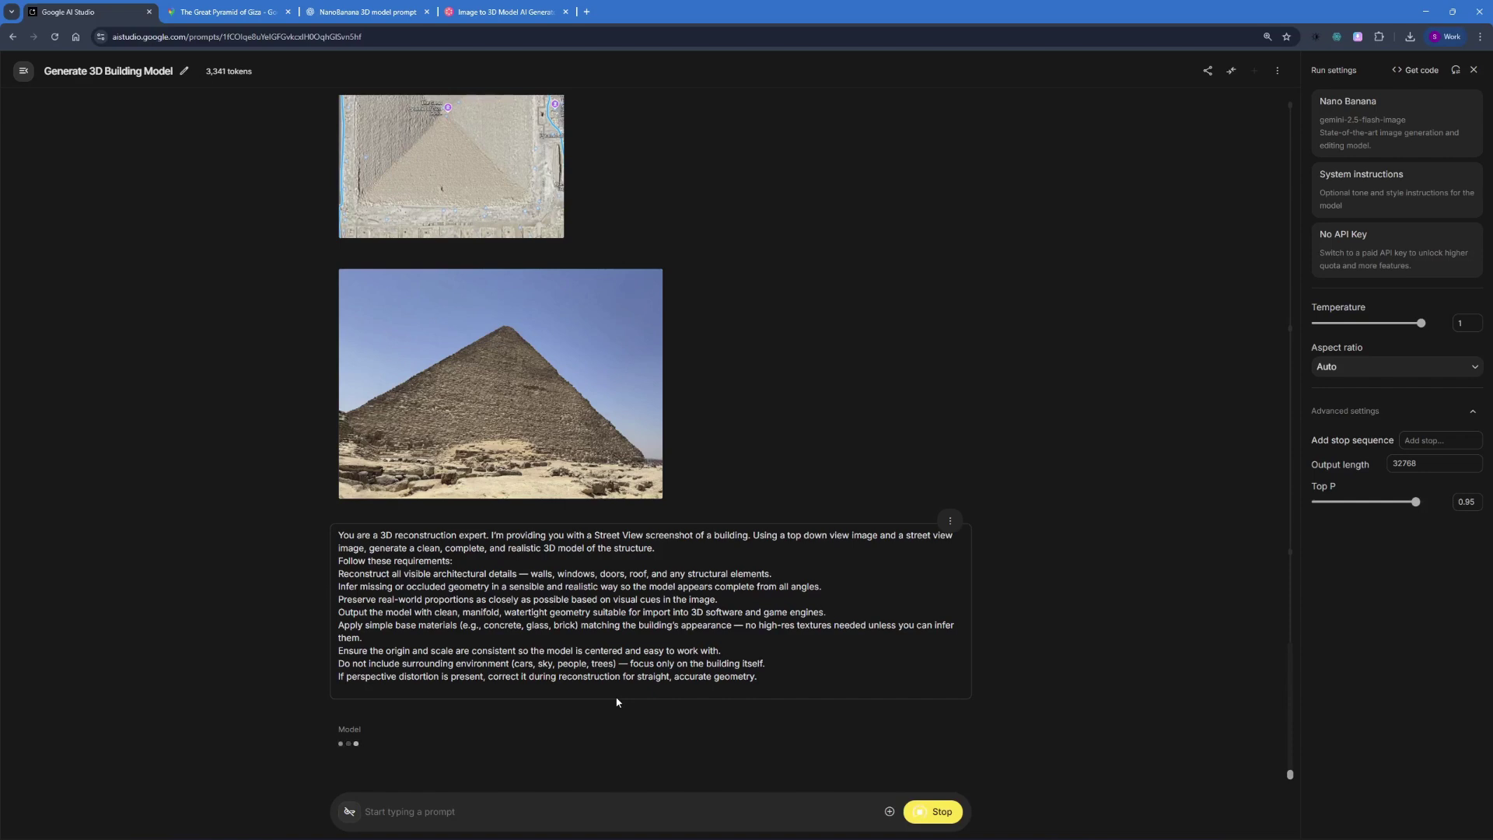
{"action": "left_click", "coordinate": [504, 12]}
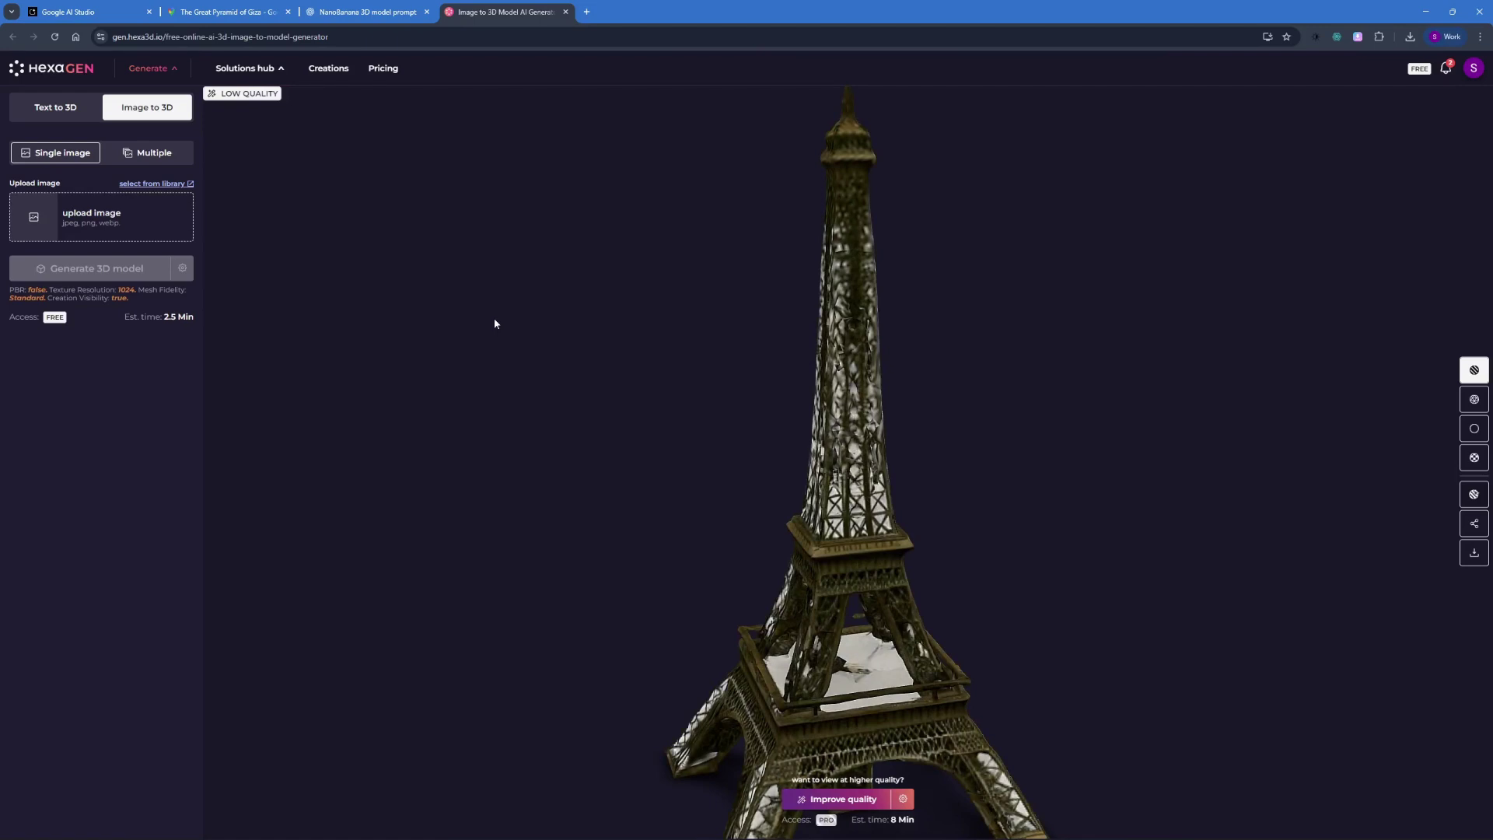
Review the chair's generated left and back views in AI Studio, then return to Hexa3D's pyramid model.
{"action": "key", "text": "ctrl+1"}
{"action": "scroll", "coordinate": [943, 412], "scroll_direction": "up", "scroll_amount": 3}
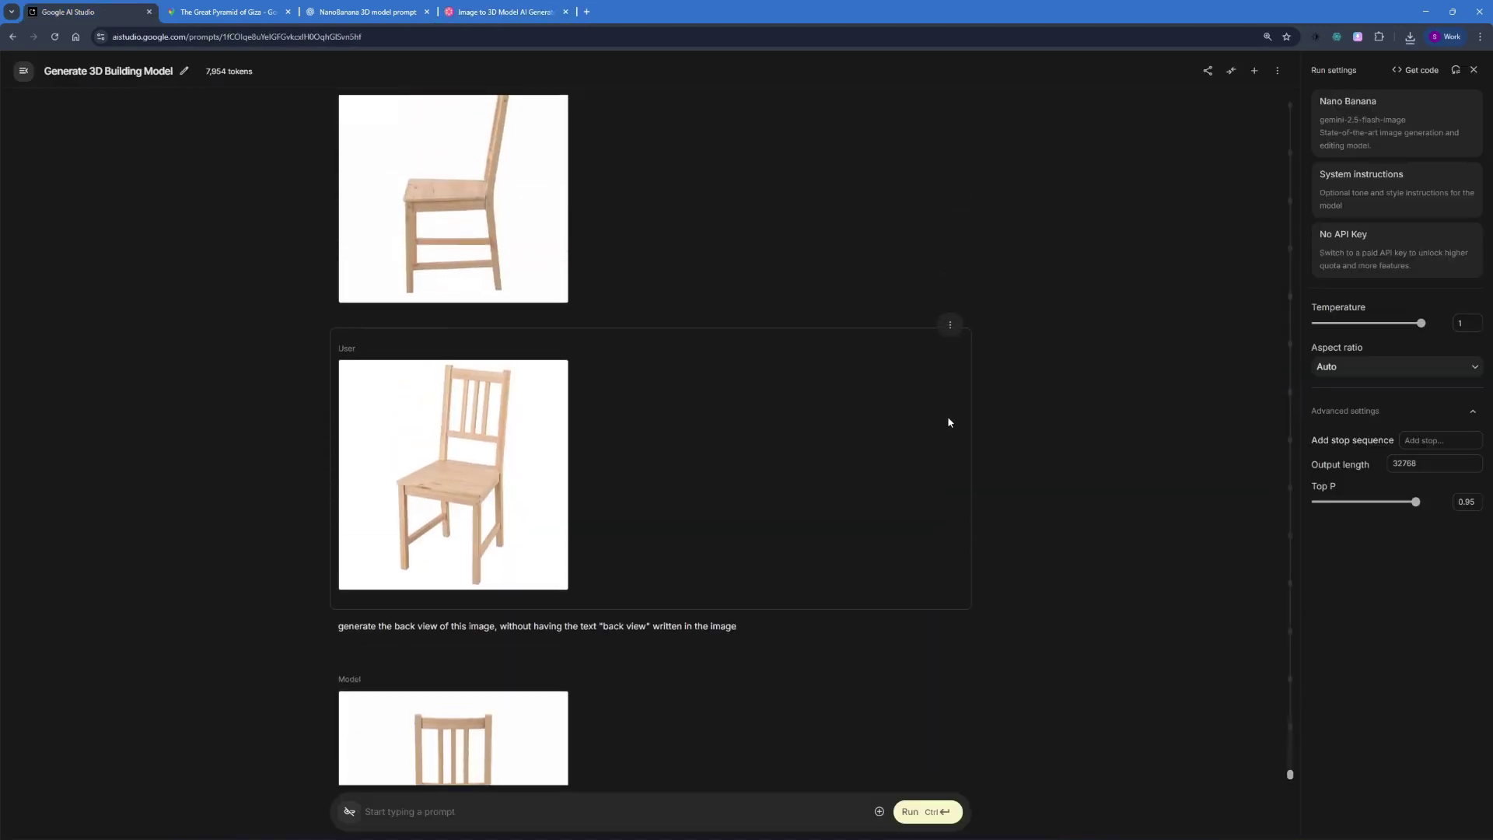
{"action": "scroll", "coordinate": [948, 422], "scroll_direction": "up", "scroll_amount": 5}
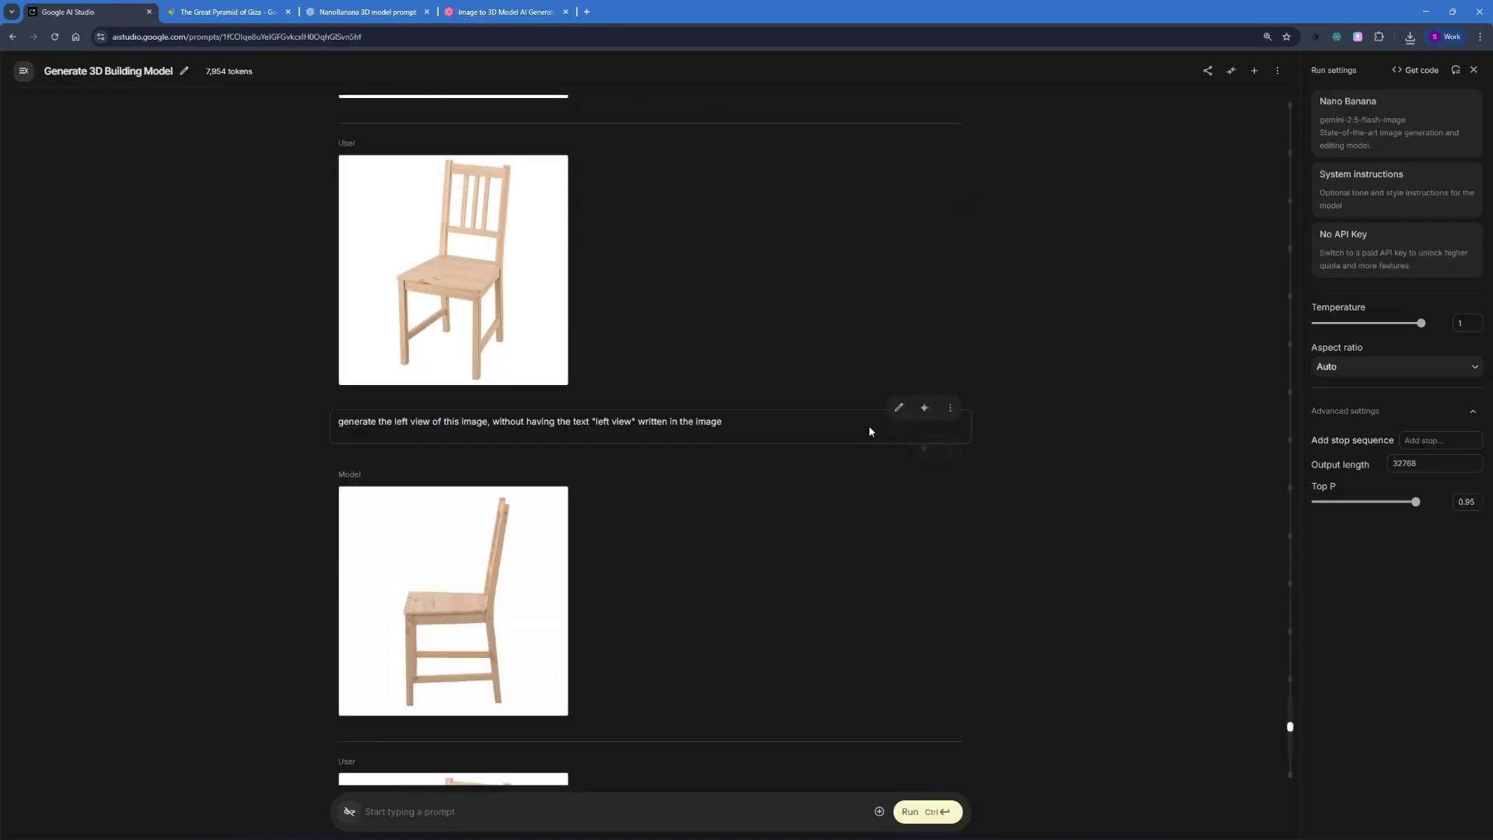
{"action": "scroll", "coordinate": [780, 452], "scroll_direction": "down", "scroll_amount": 1}
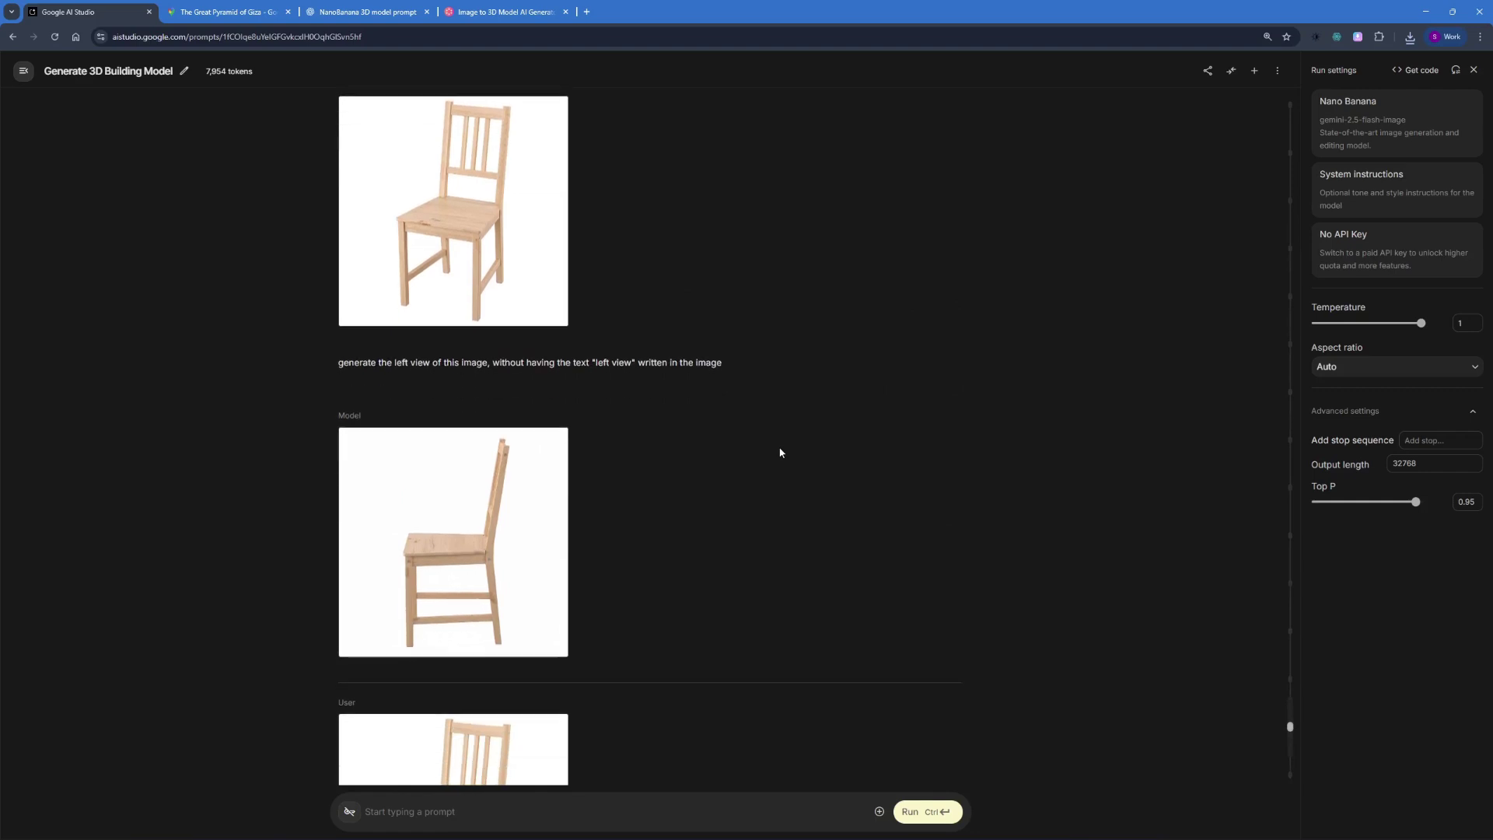
{"action": "scroll", "coordinate": [780, 452], "scroll_direction": "down", "scroll_amount": 6}
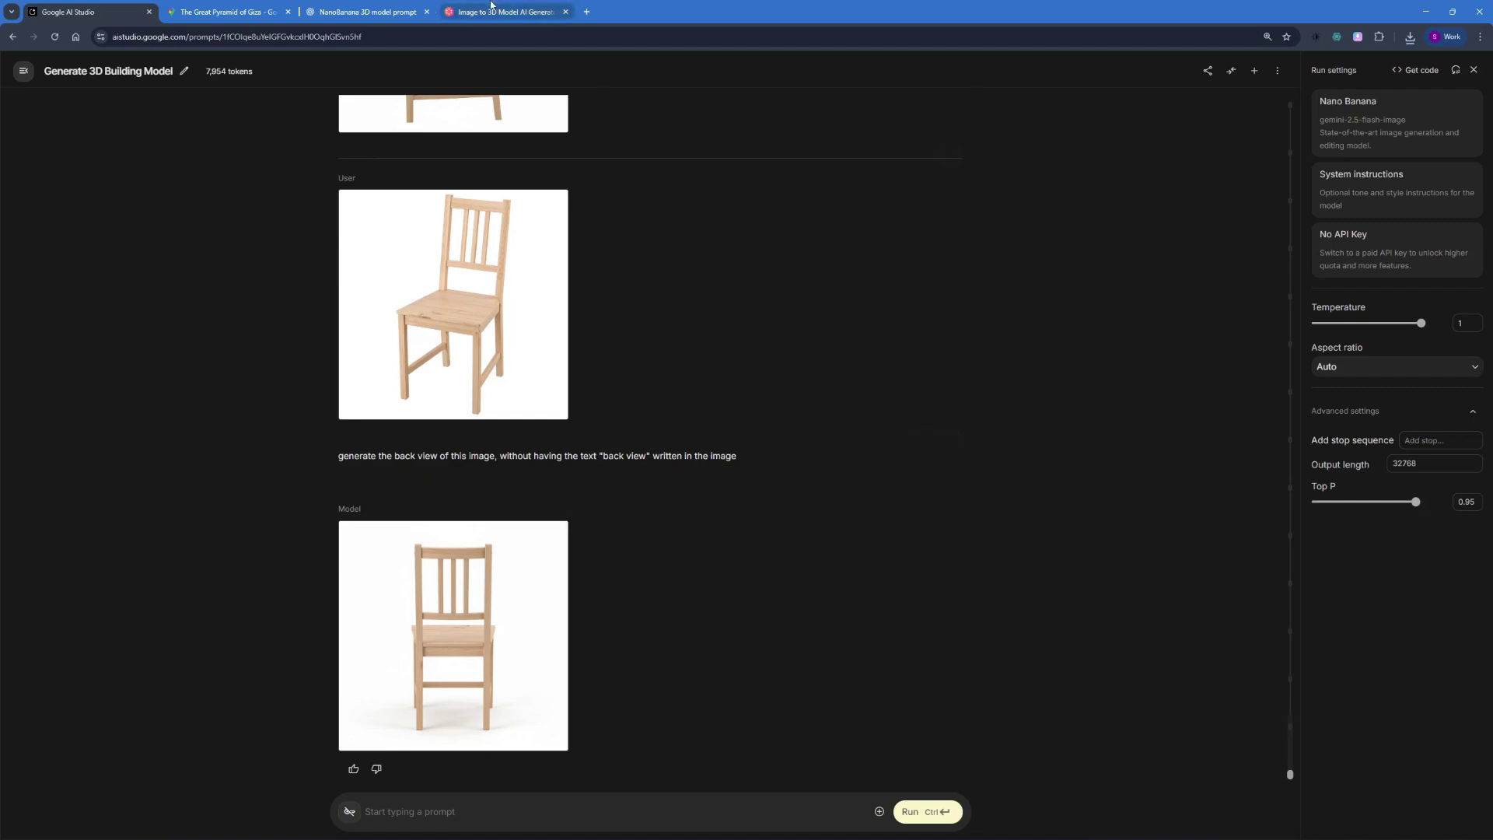
{"action": "left_click", "coordinate": [491, 6]}
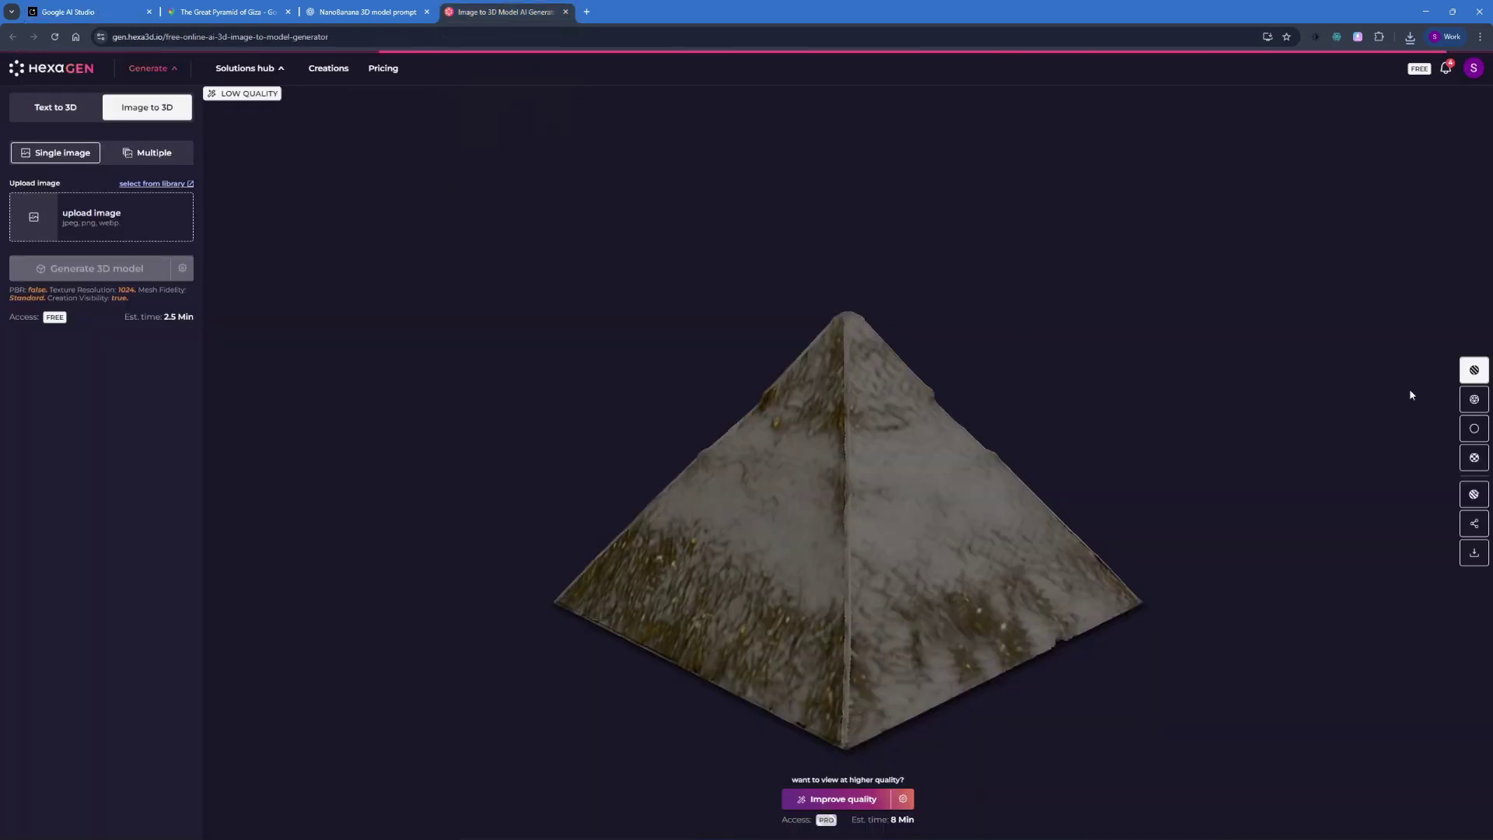
Check the pyramid's Retexture options with Image as the texture source, then close them.
{"action": "left_click", "coordinate": [1474, 493]}
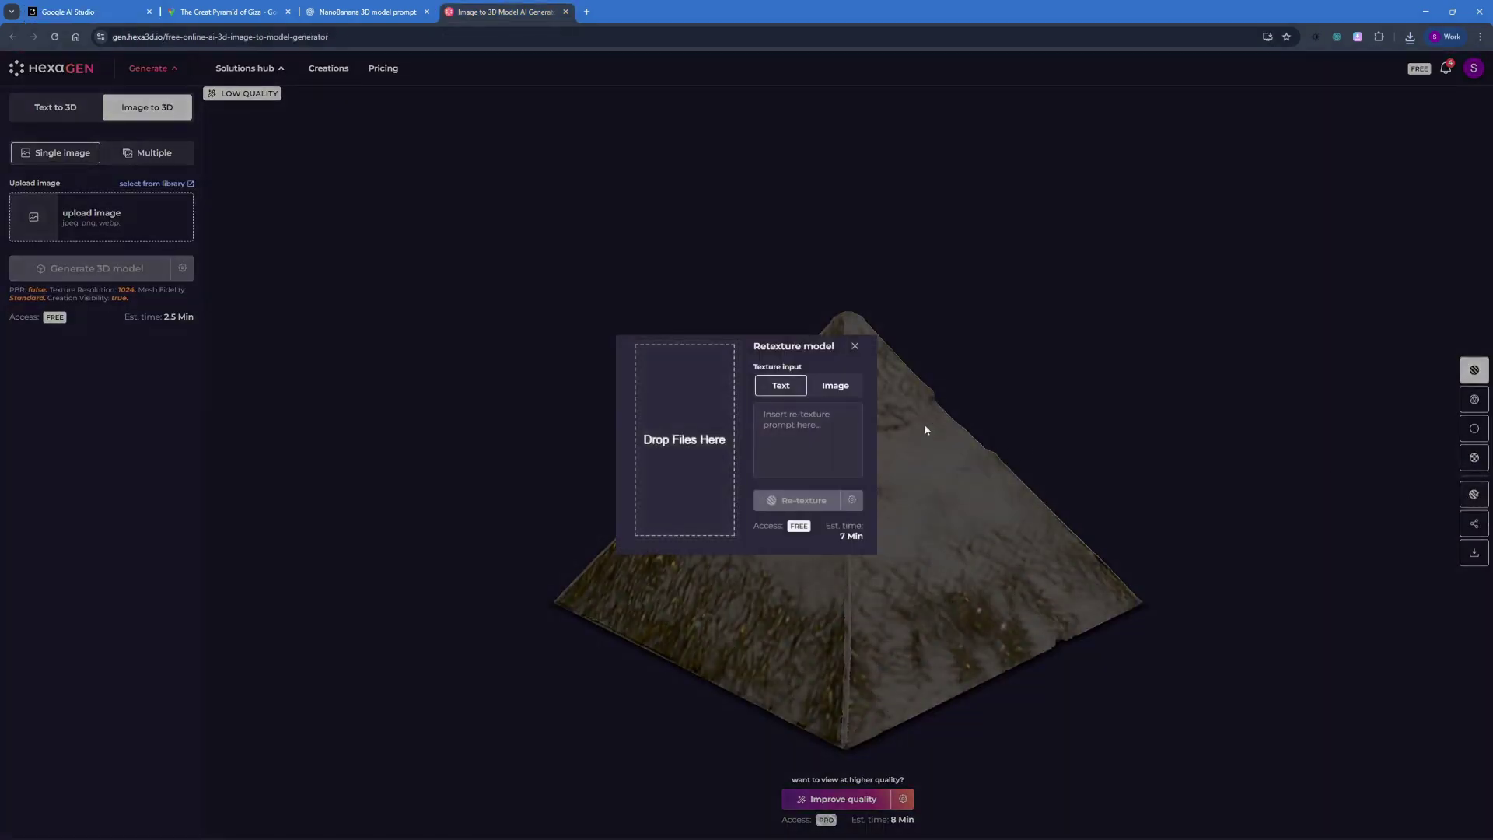
{"action": "left_click", "coordinate": [834, 393]}
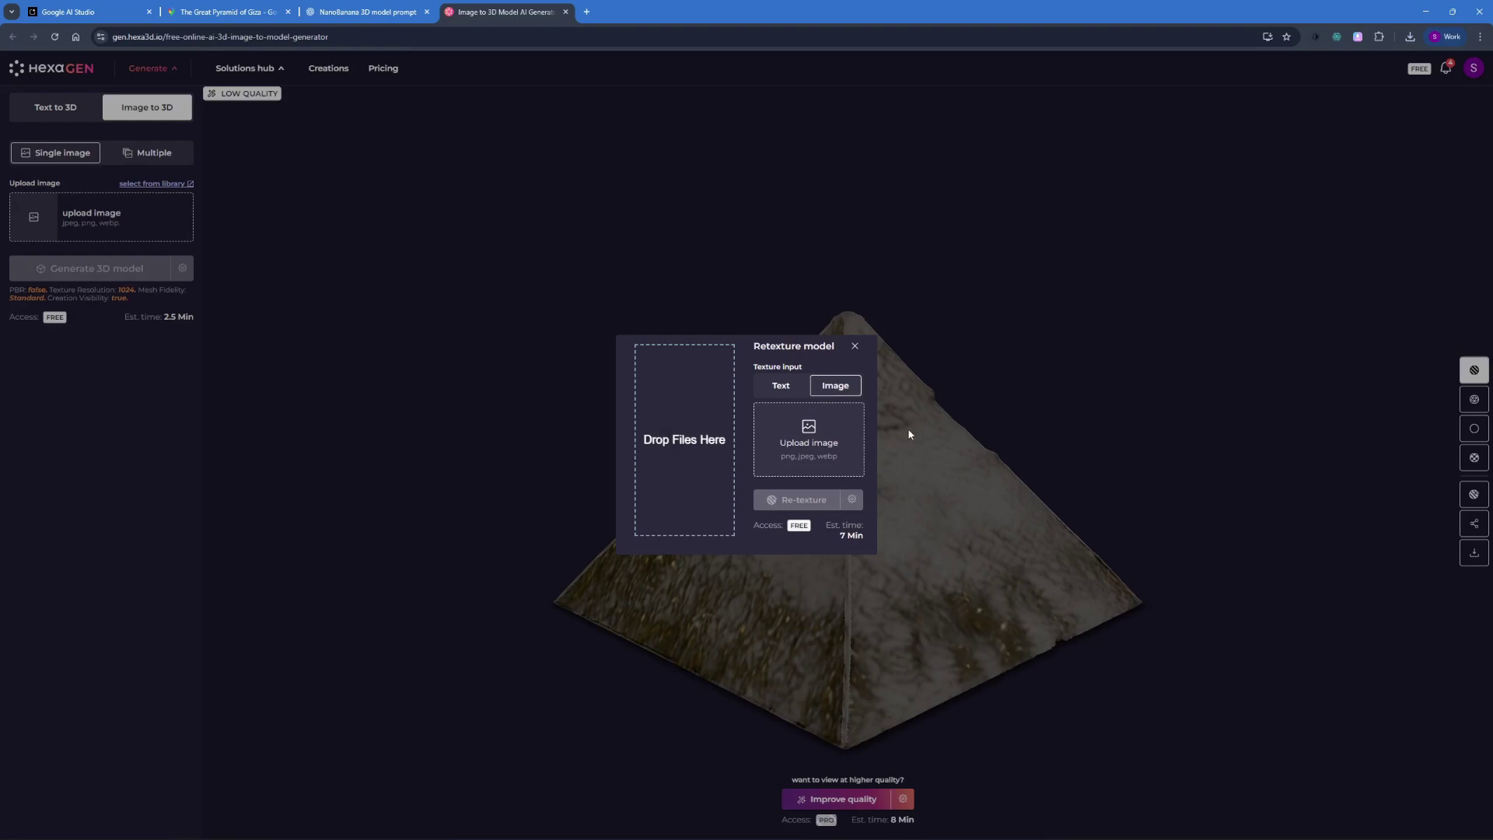
{"action": "left_click", "coordinate": [794, 502]}
Orbit the pyramid and show it with the UV checker pattern instead of the stone texture.
{"action": "left_click_drag", "start_coordinate": [1011, 497], "coordinate": [983, 511]}
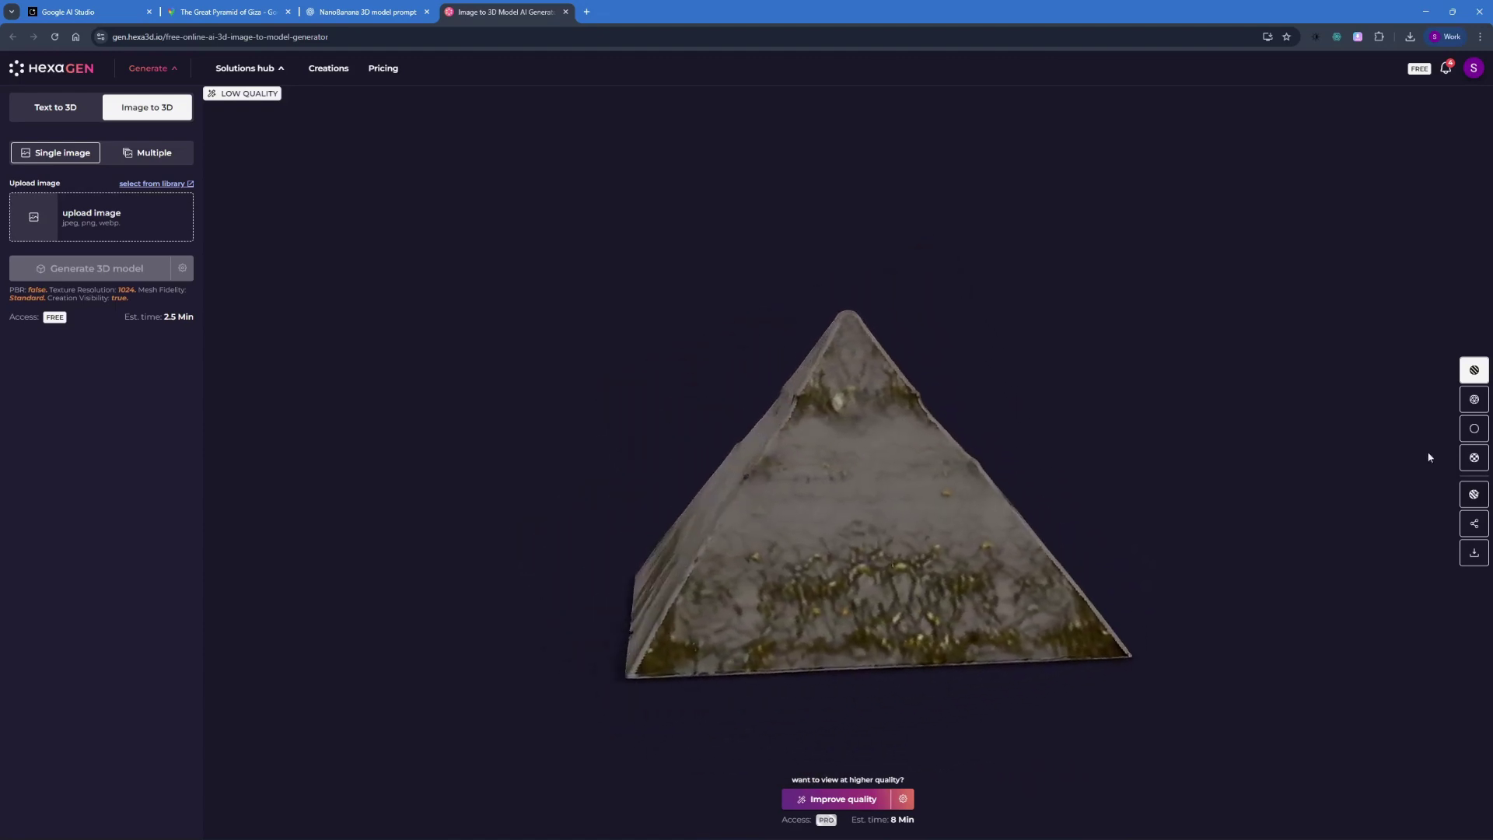
{"action": "left_click", "coordinate": [1474, 457]}
{"action": "left_click_drag", "start_coordinate": [869, 535], "coordinate": [507, 519]}
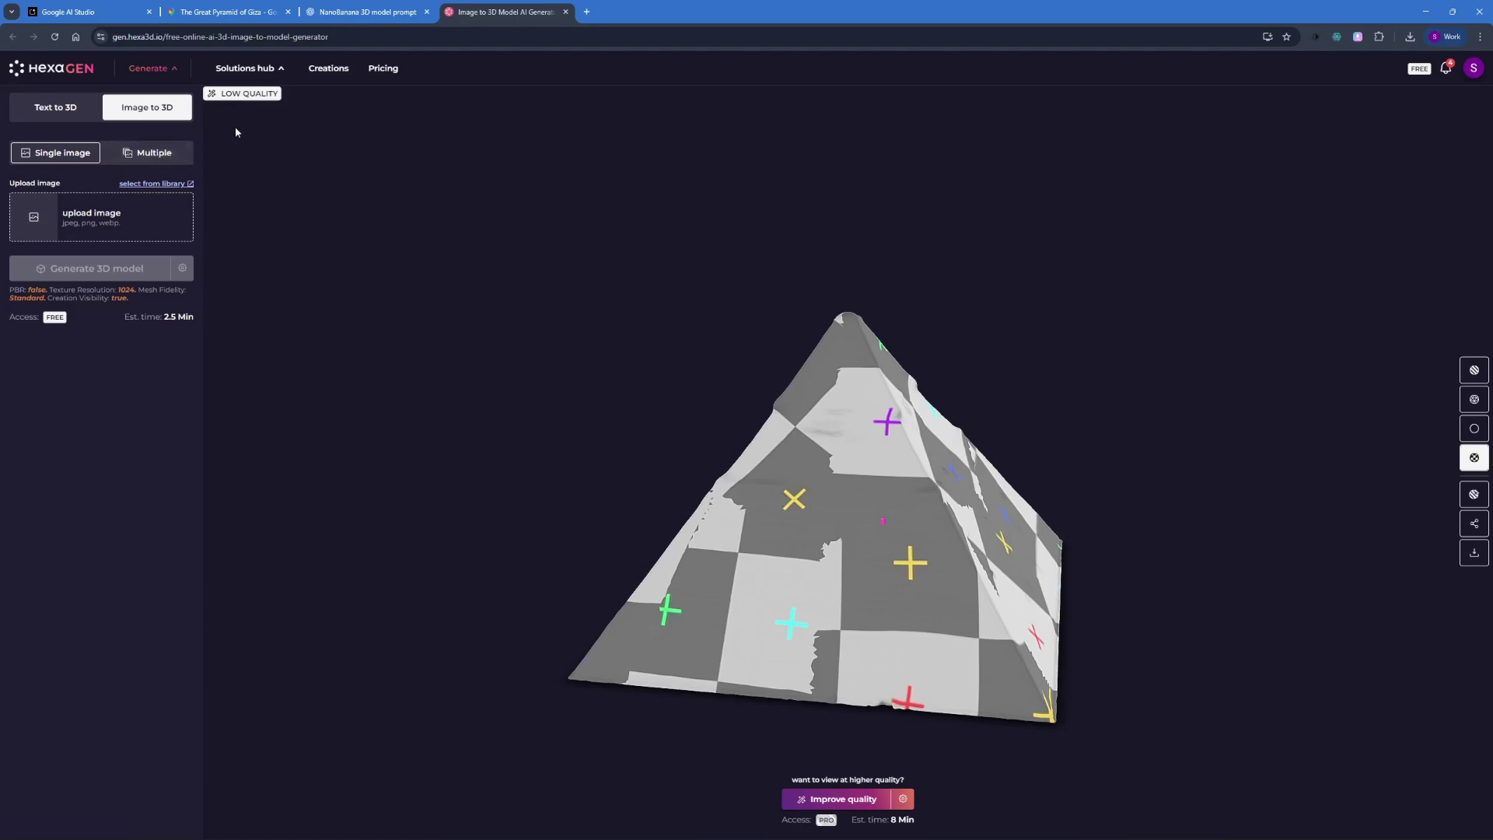
Switch to Multiple image input and load front (2).png into the Front slot.
{"action": "left_click", "coordinate": [131, 150]}
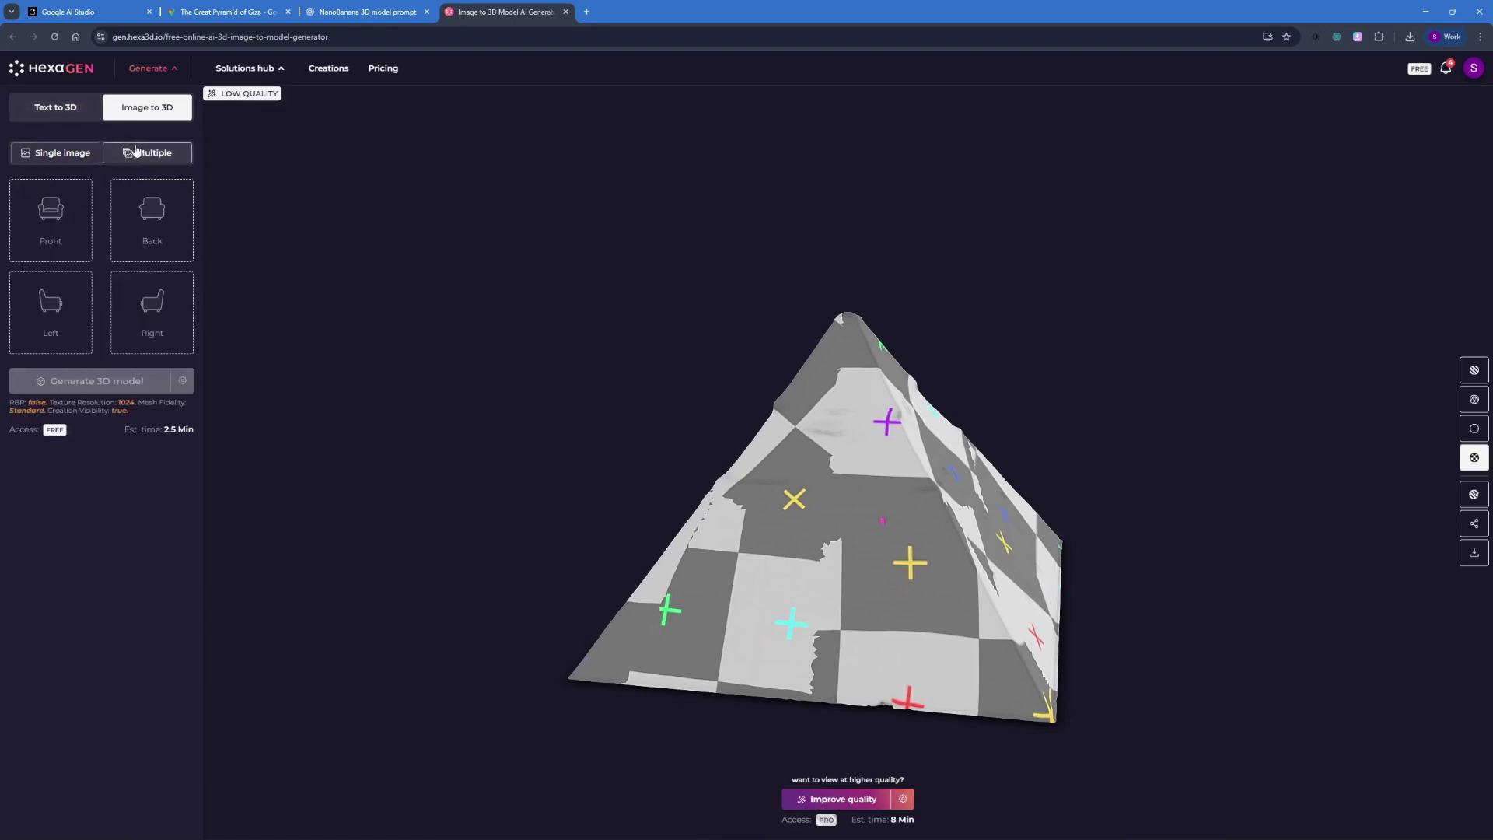
{"action": "left_click", "coordinate": [56, 222]}
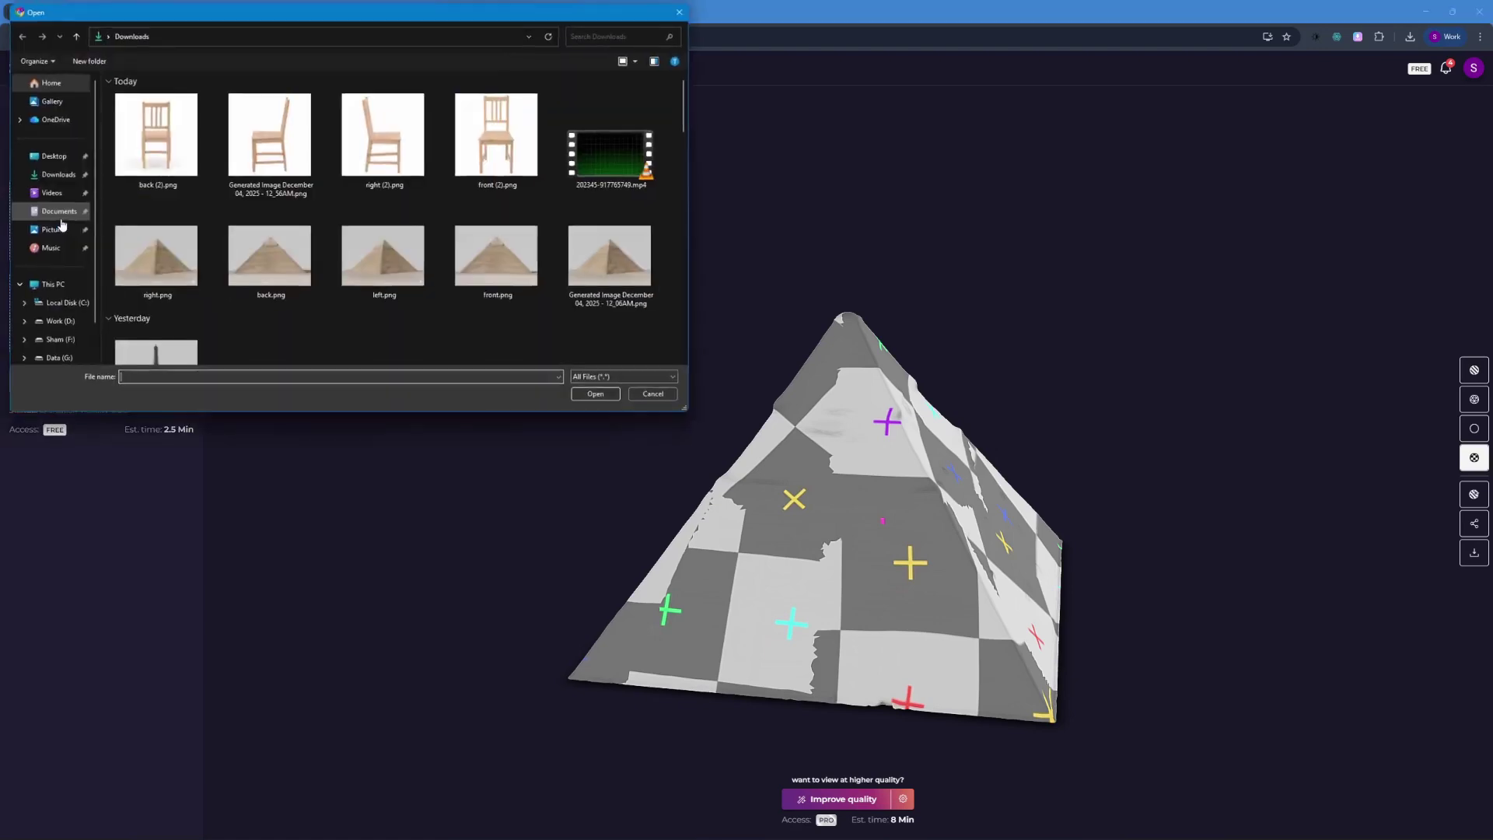
{"action": "left_click", "coordinate": [478, 164]}
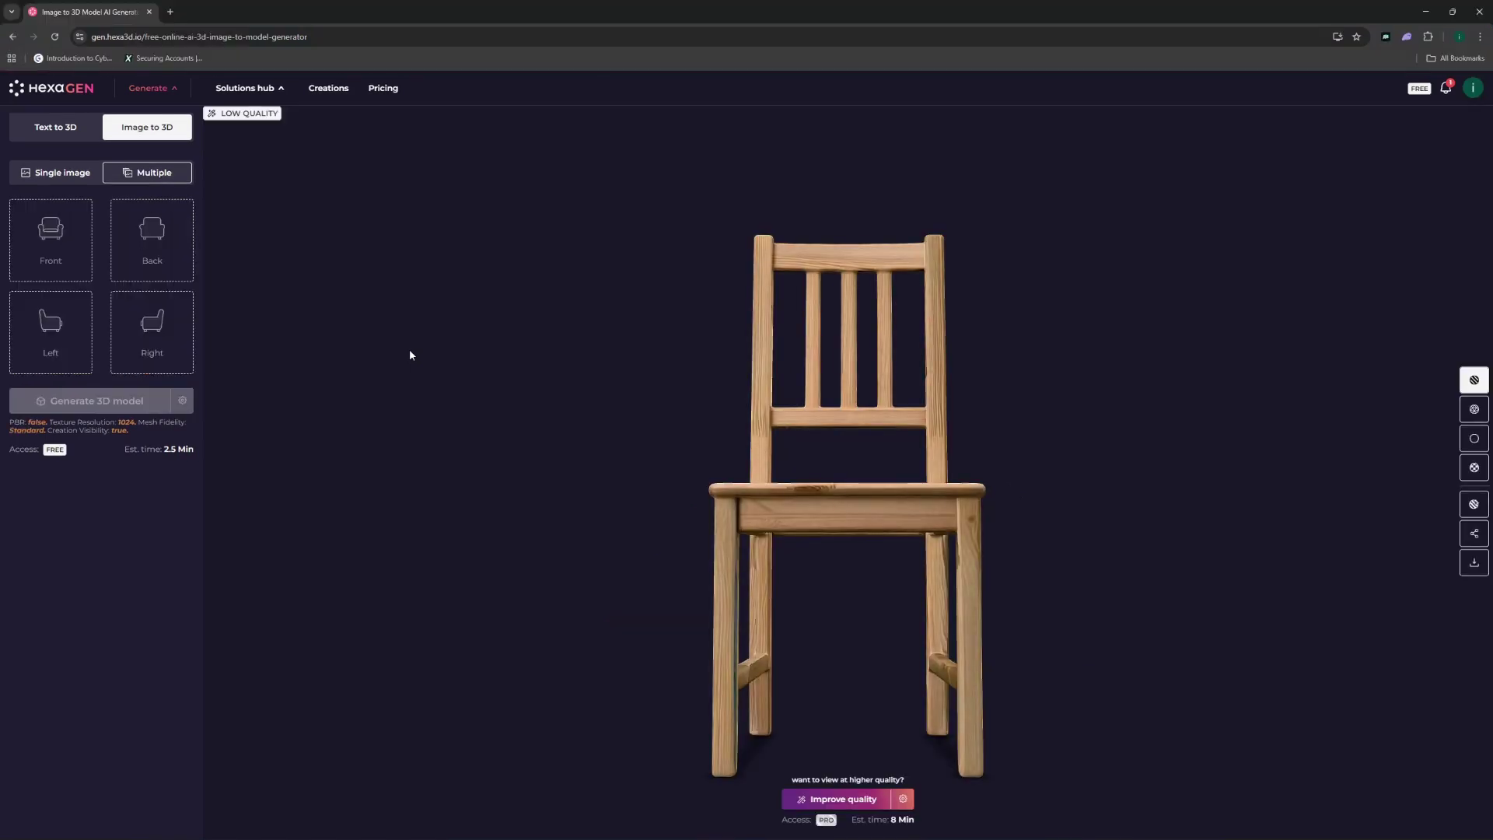
Orbit the wooden chair model from above and download it as a GLB file.
{"action": "left_click_drag", "start_coordinate": [775, 510], "coordinate": [1020, 537]}
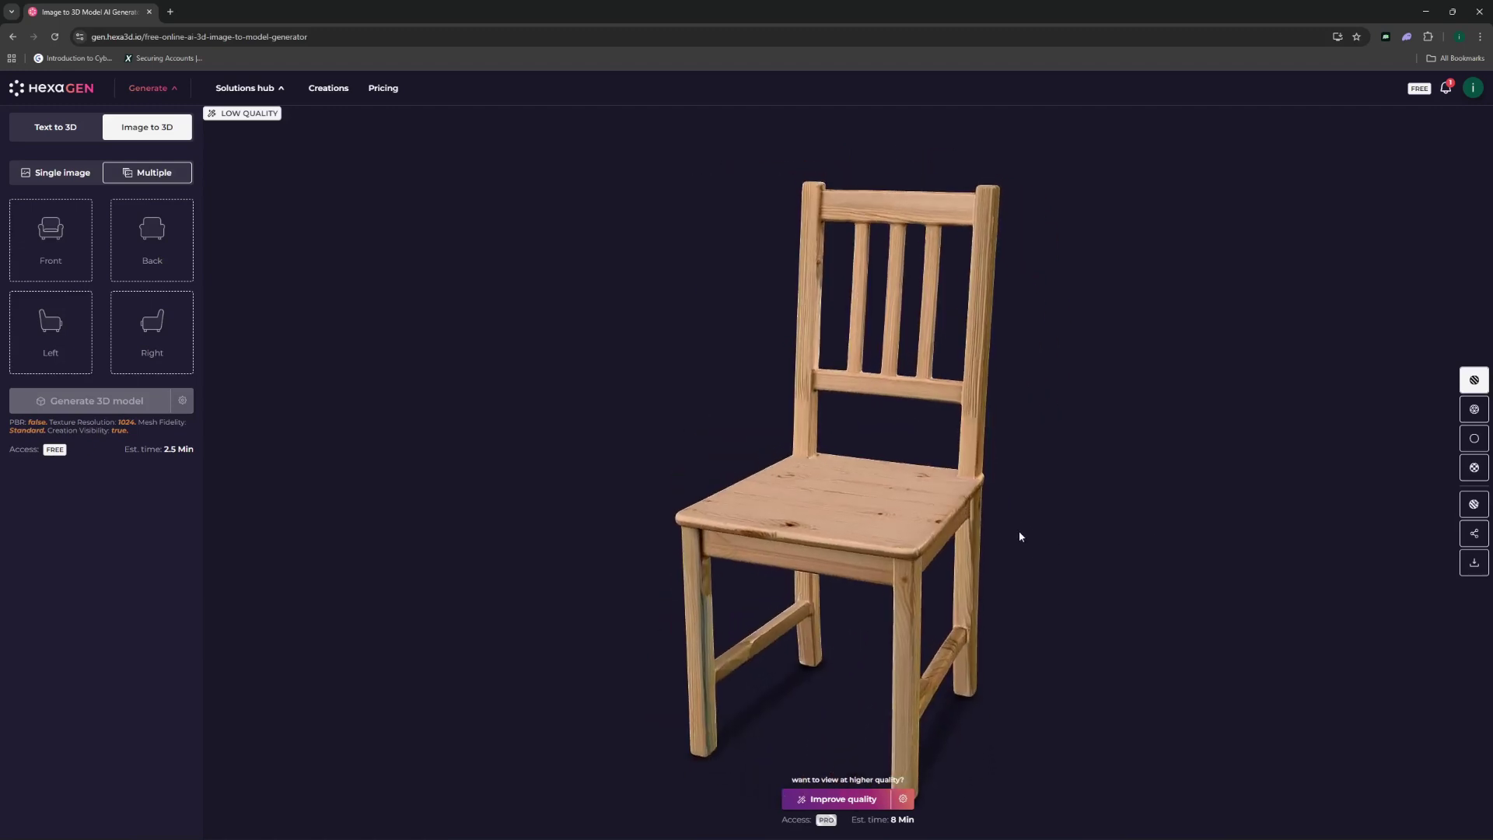
{"action": "left_click", "coordinate": [1475, 563]}
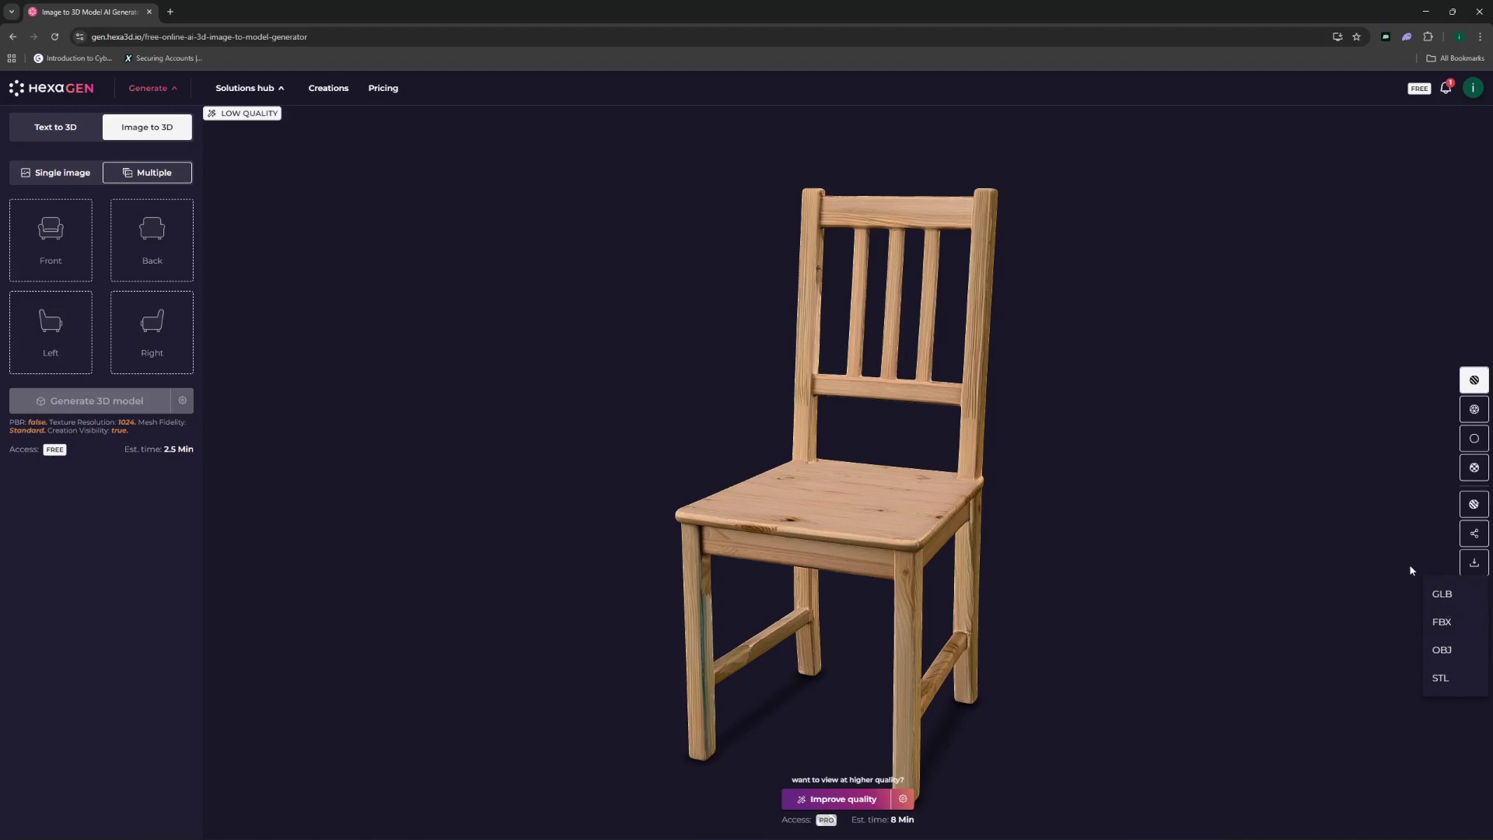
{"action": "left_click", "coordinate": [1441, 599]}
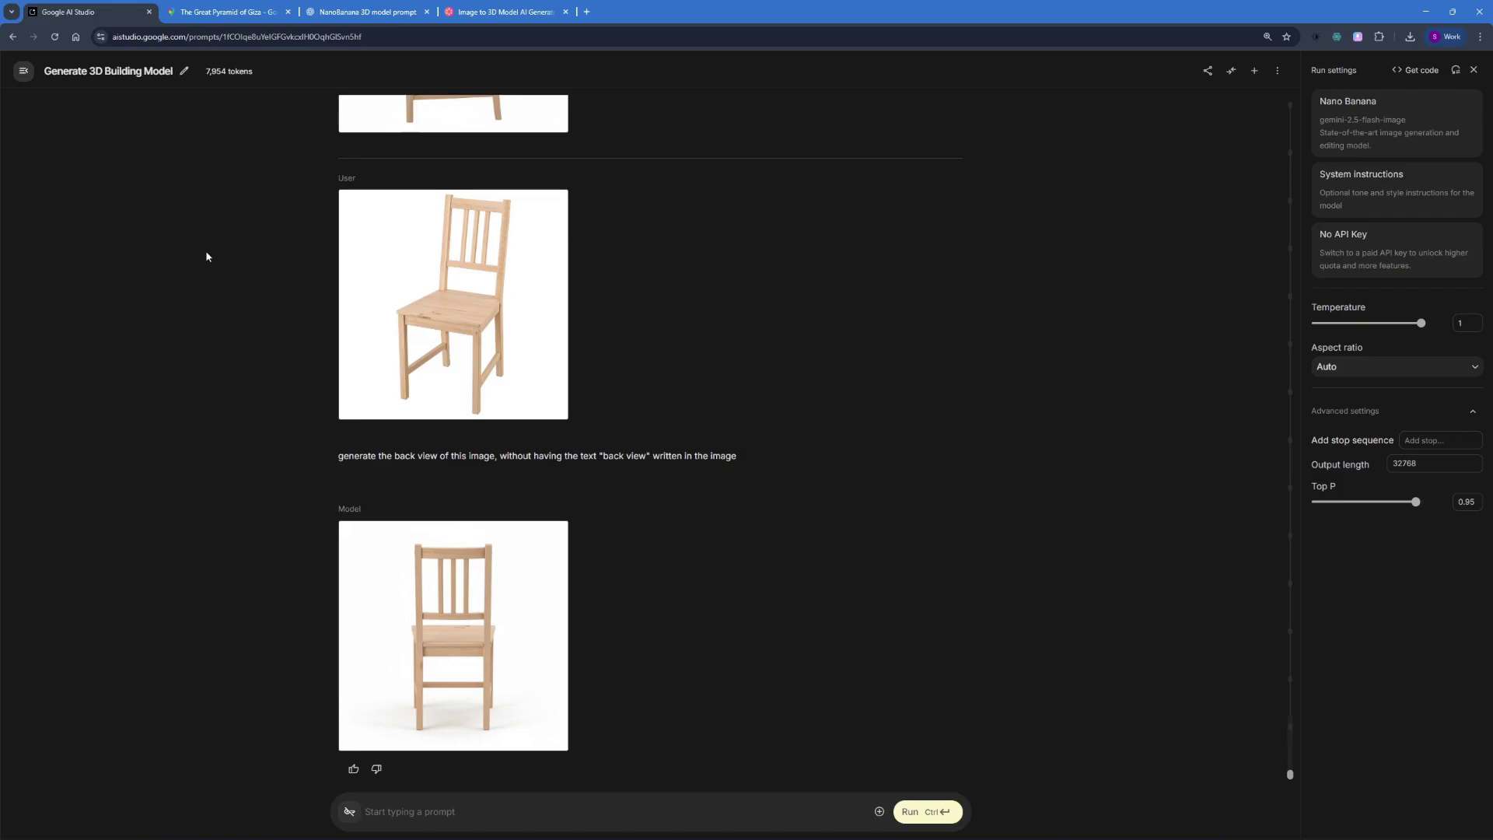
Glance at the Giza Street View, then go back to the AI Studio chair chat.
{"action": "left_click", "coordinate": [225, 13]}
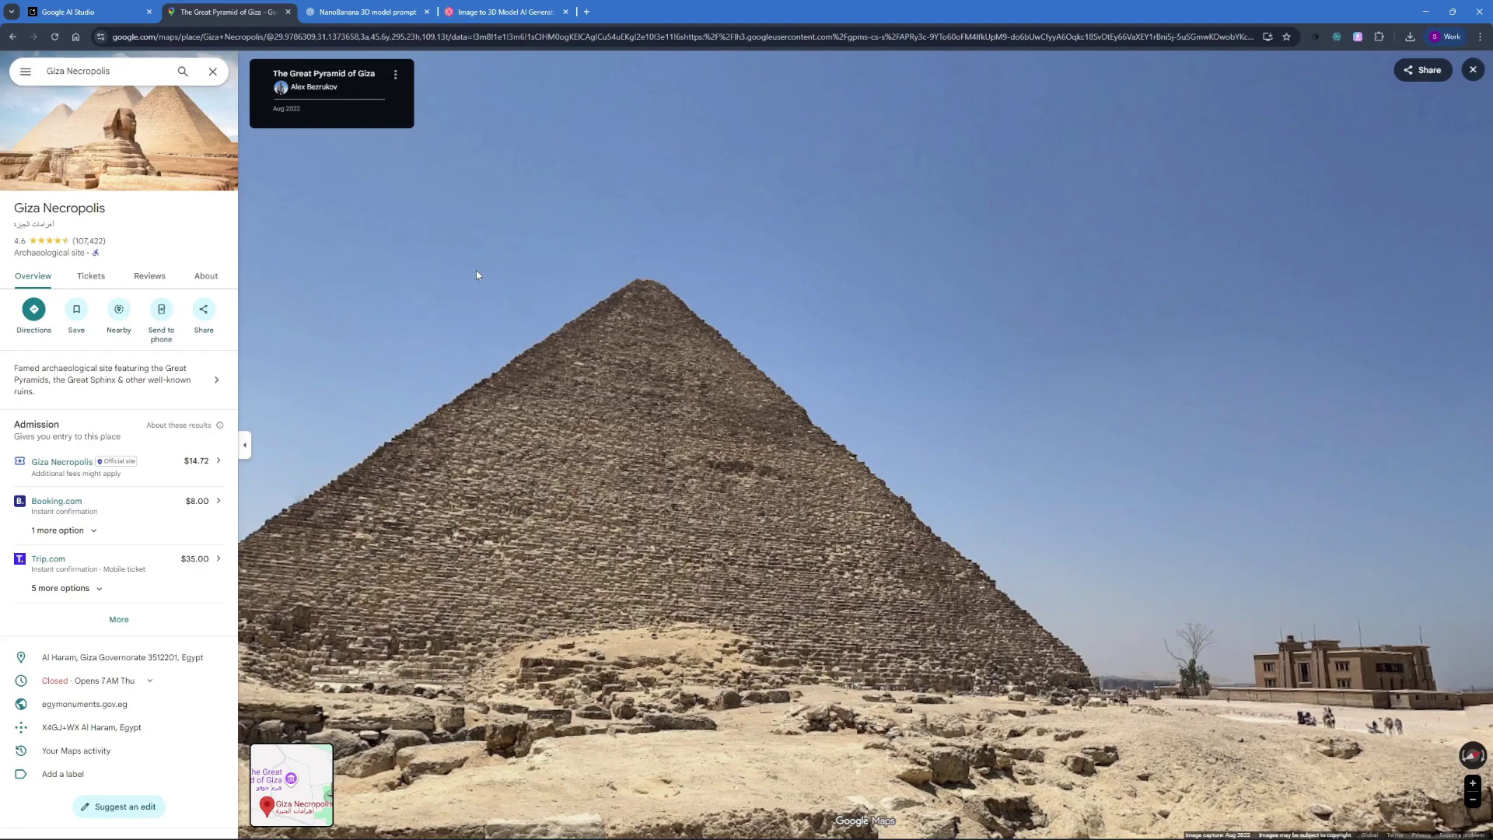
{"action": "left_click", "coordinate": [93, 11]}
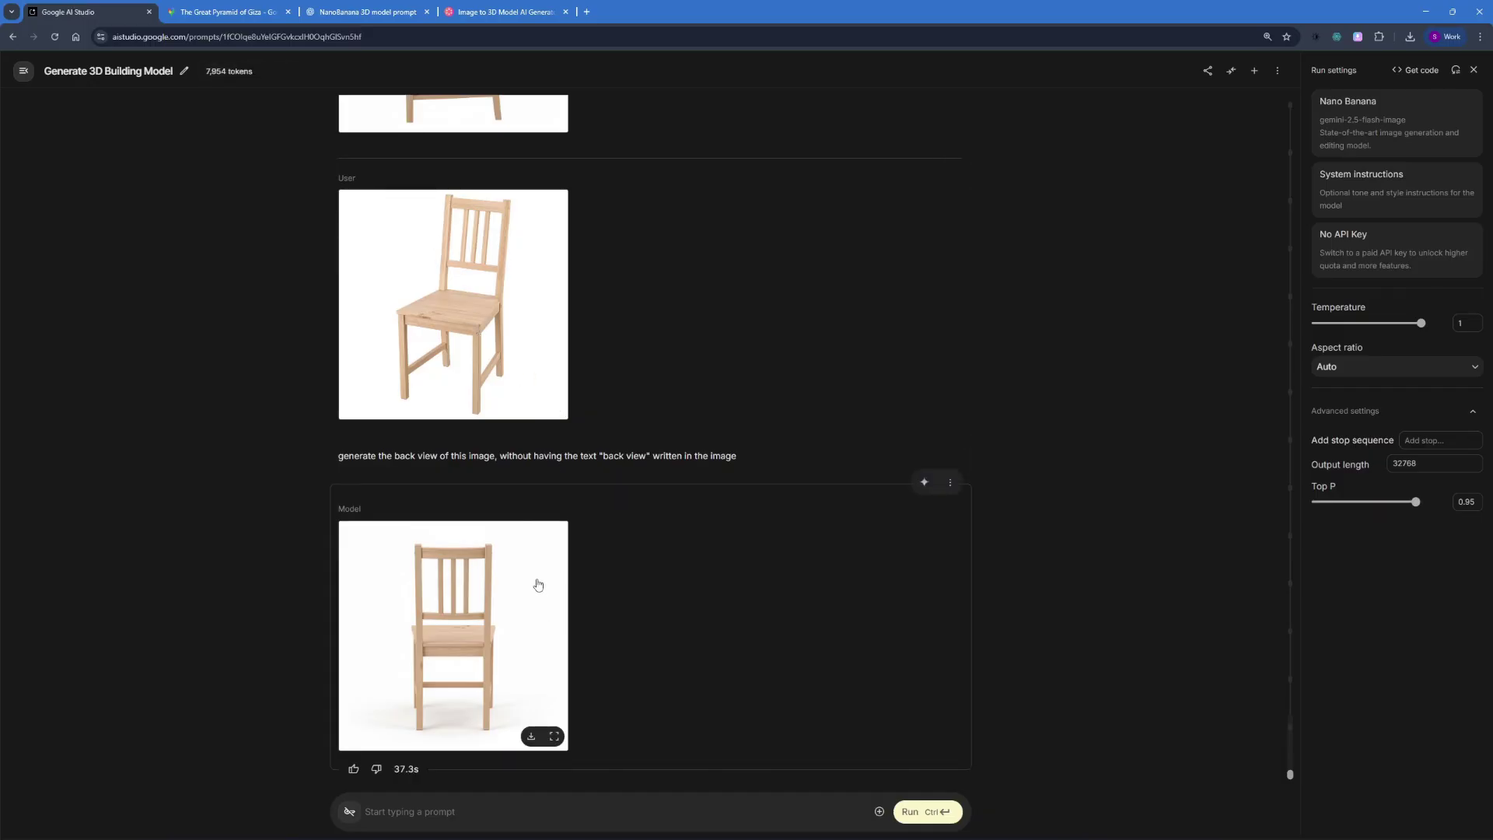
Return to Hexa3D, where the Front, Back, Left and Right chair views are loaded.
{"action": "mouse_move", "coordinate": [501, 273]}
{"action": "left_click", "coordinate": [502, 11]}
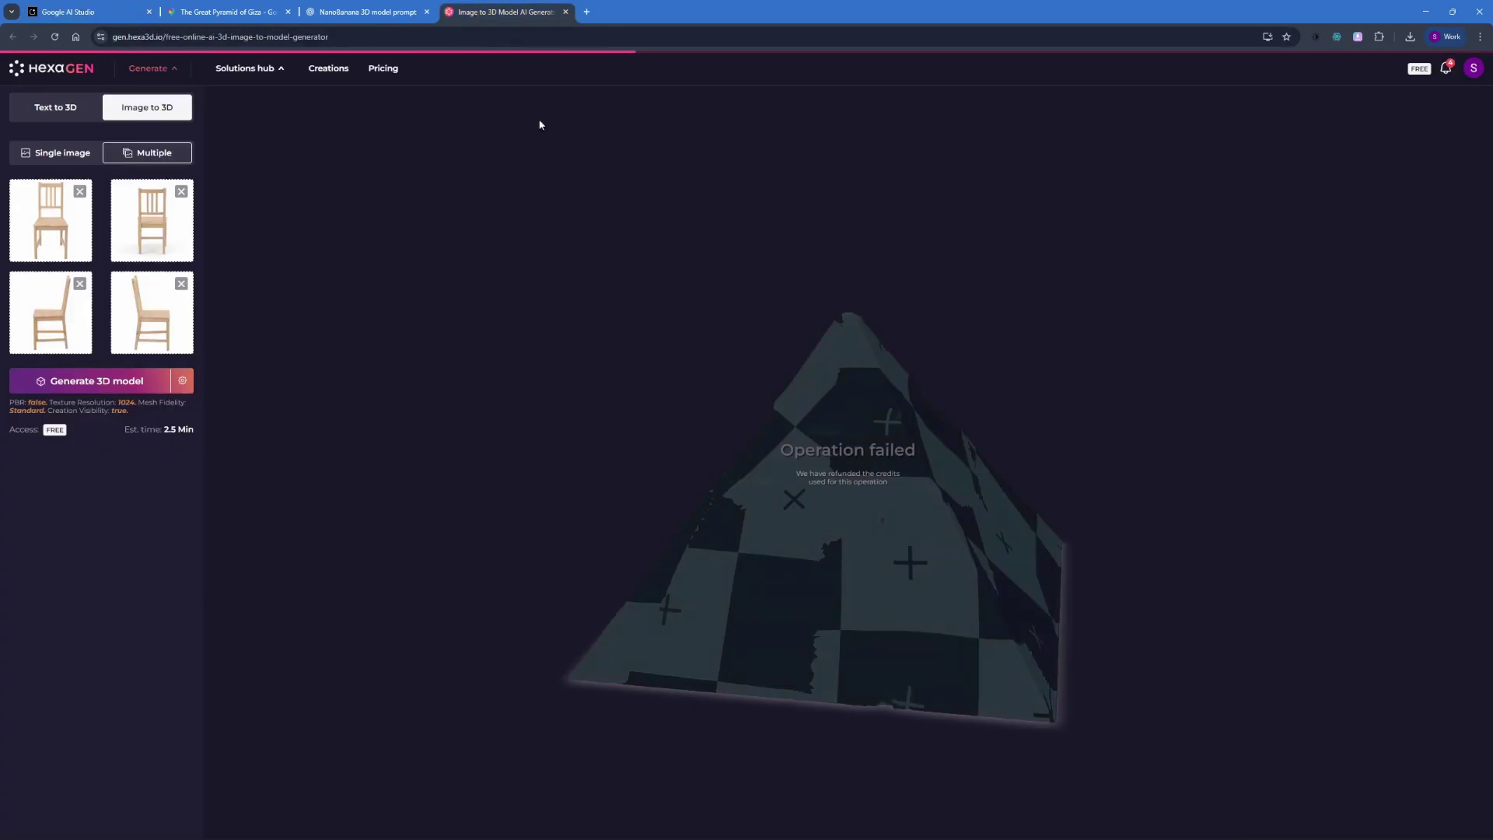